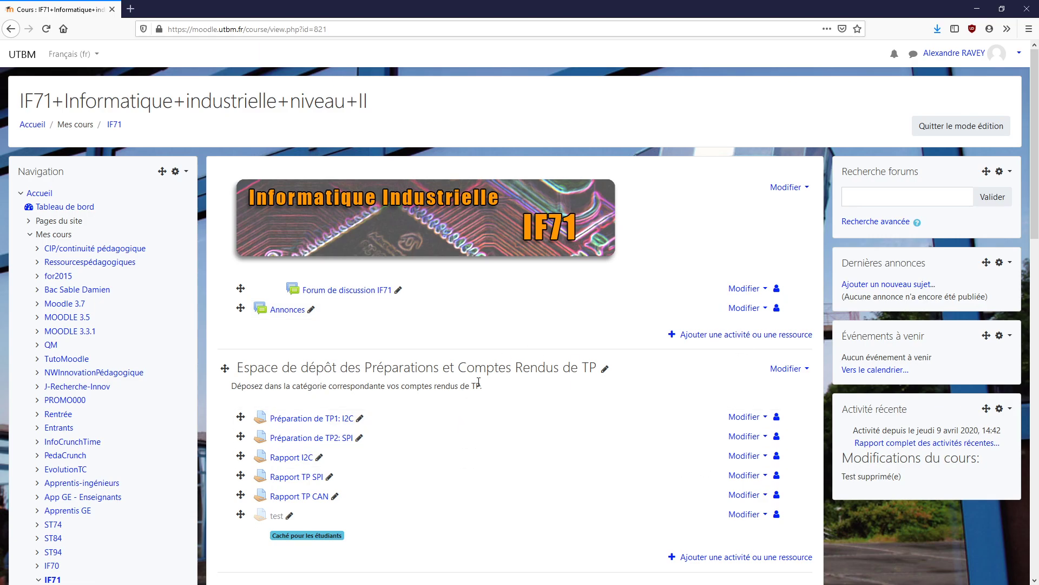
- Open the question categories page in the IF71 course's question bank
scroll(317, 358, "down", 4)
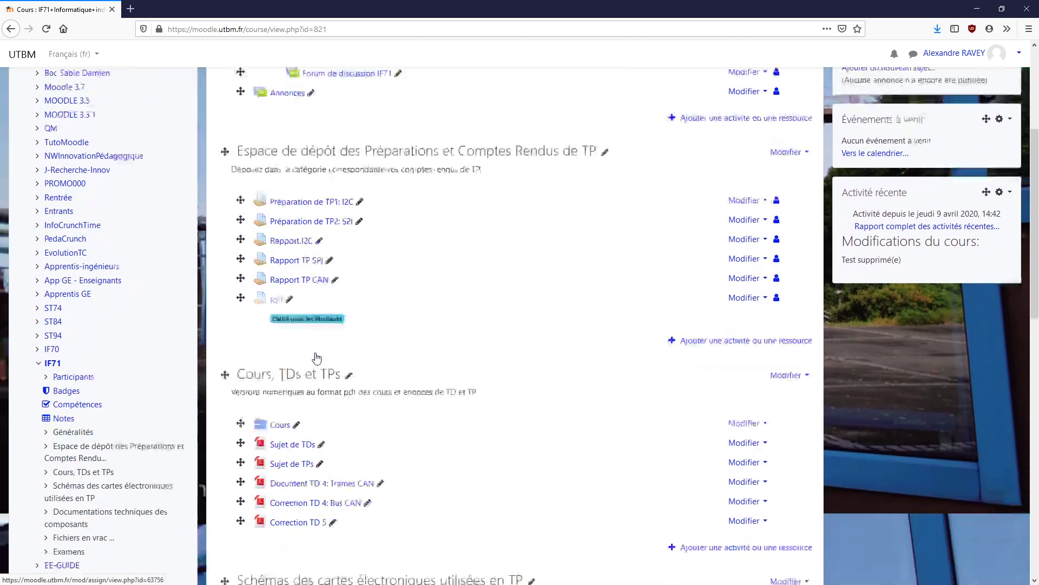
scroll(317, 358, "down", 10)
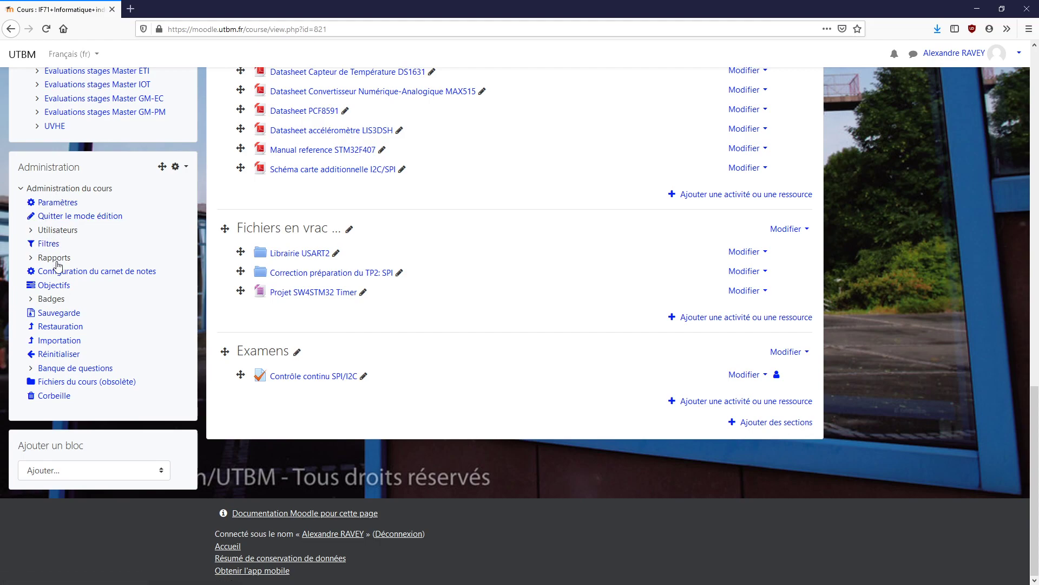
left_click(62, 370)
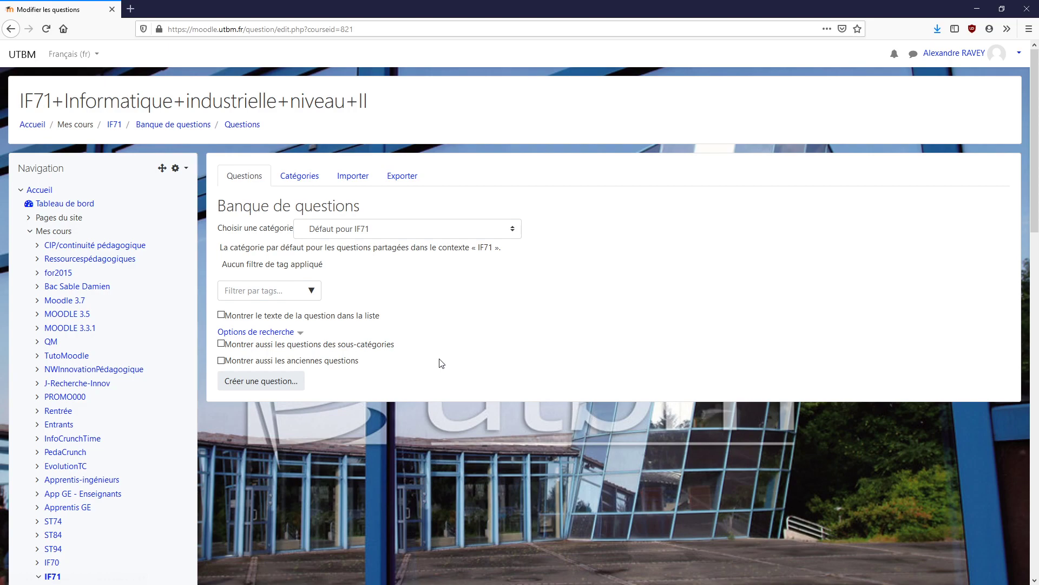
left_click(299, 179)
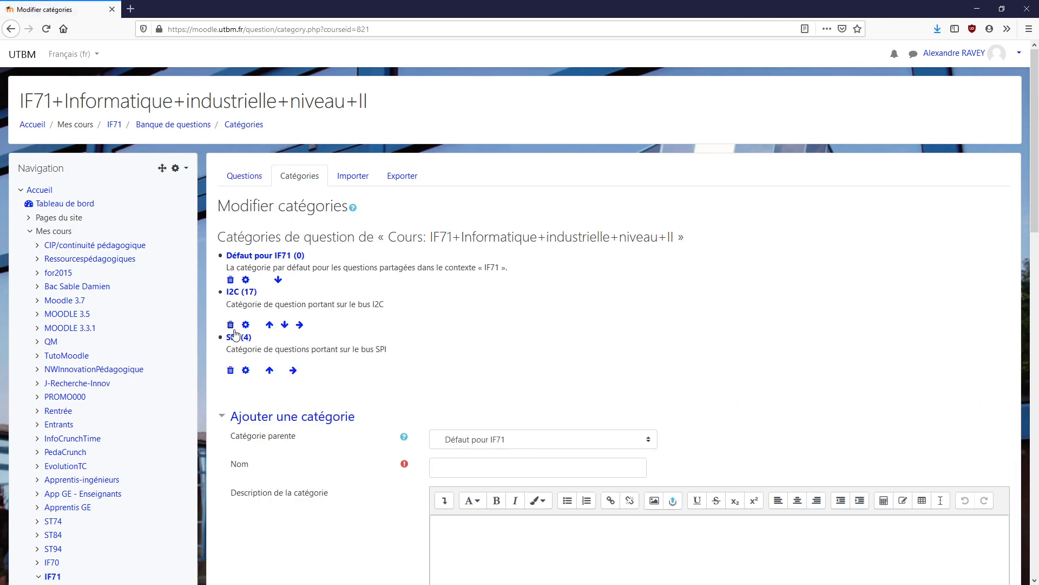
- Add a question category named "test" with "Racine pour IF71+Informatique+industrielle+niveau+II" as its parent
scroll(491, 264, "down", 3)
scroll(368, 281, "down", 2)
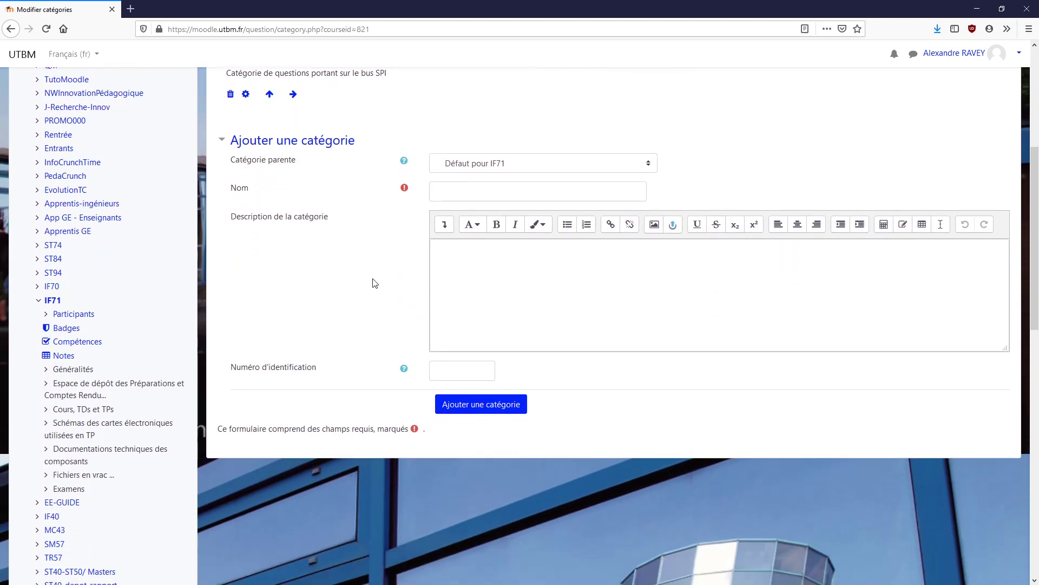
left_click(478, 168)
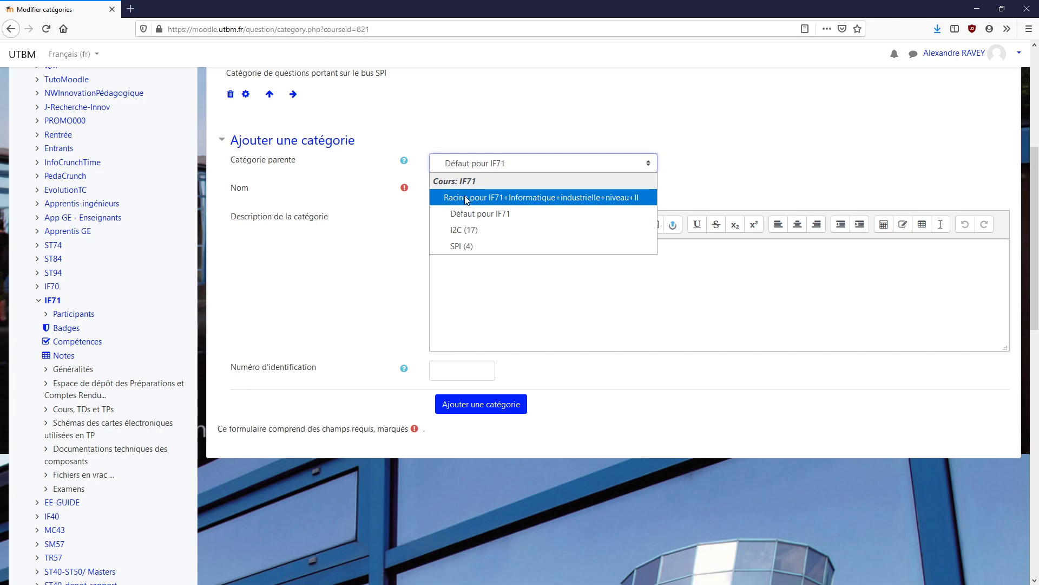
left_click(493, 198)
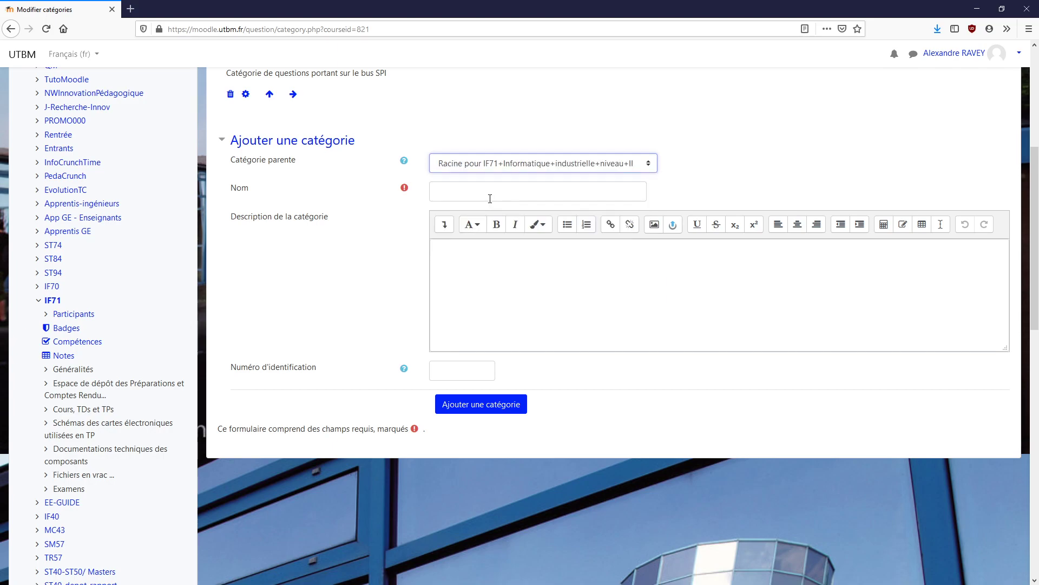
left_click(458, 193)
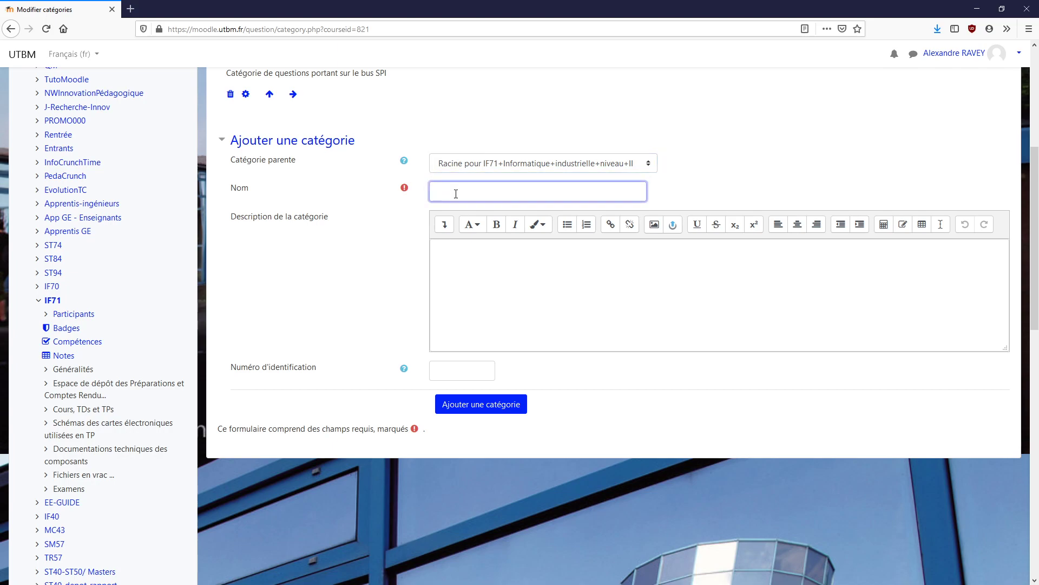
type("test")
left_click(460, 406)
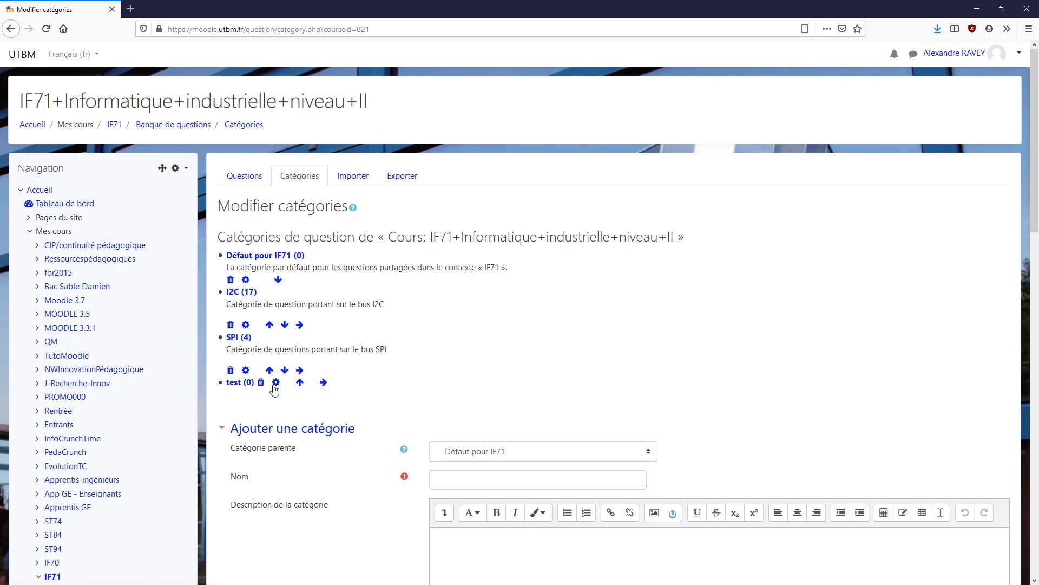
- Return to the question bank's question list and choose the "test" category
left_click(242, 179)
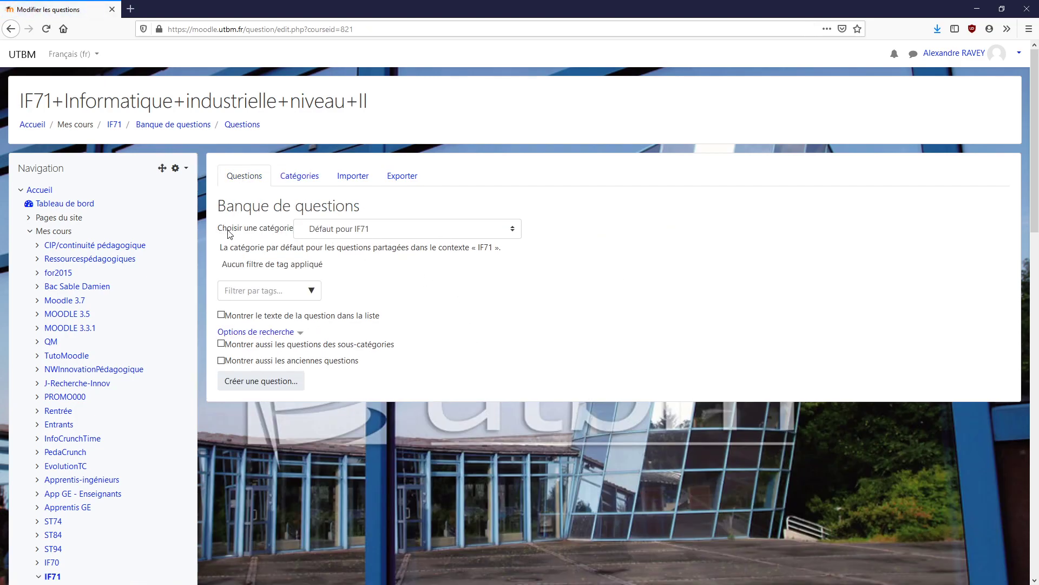
left_click(391, 233)
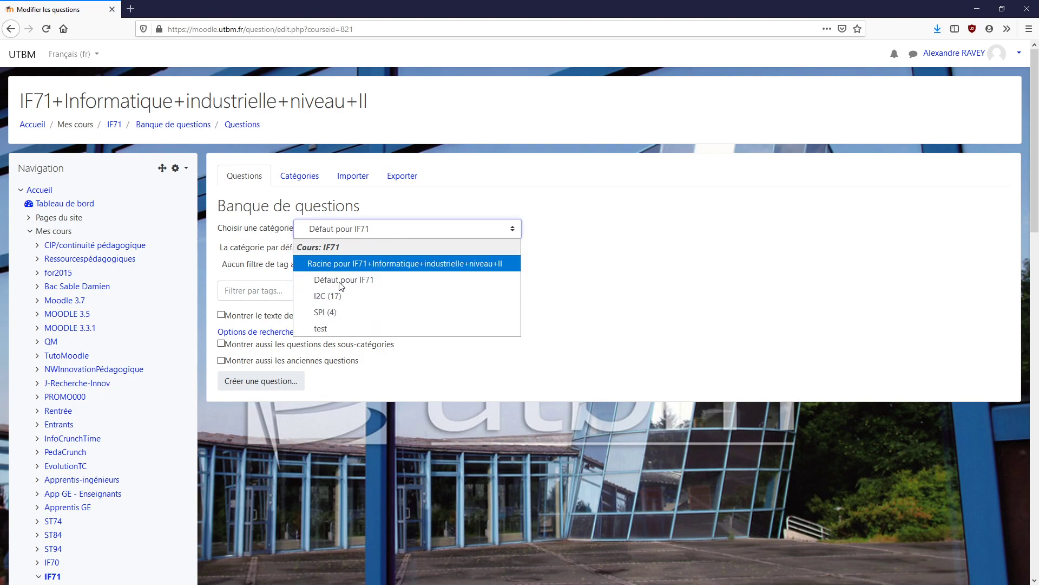
left_click(328, 329)
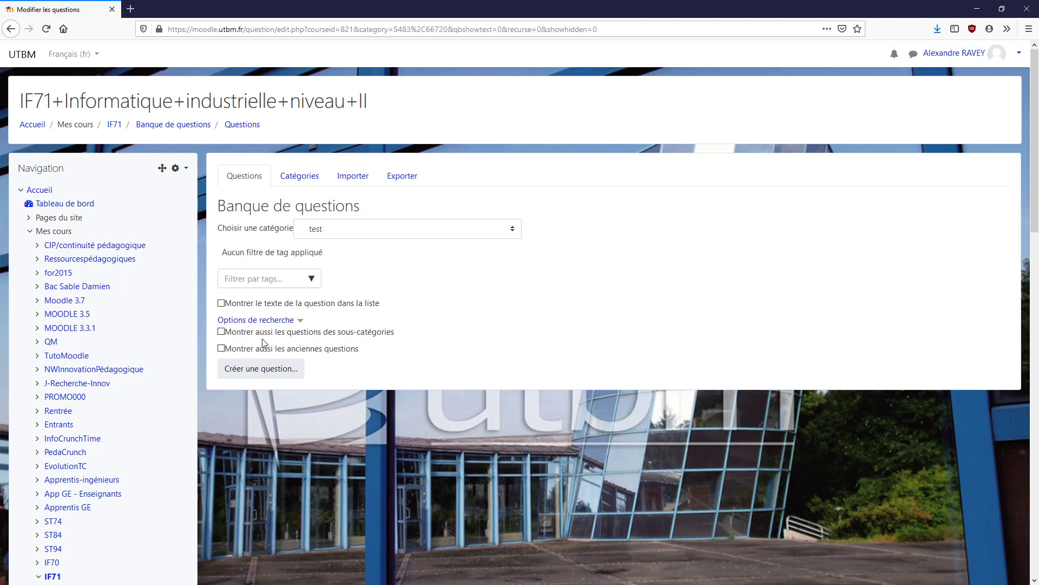
- Create a question of type "Choix multiple" in the "test" category
left_click(248, 373)
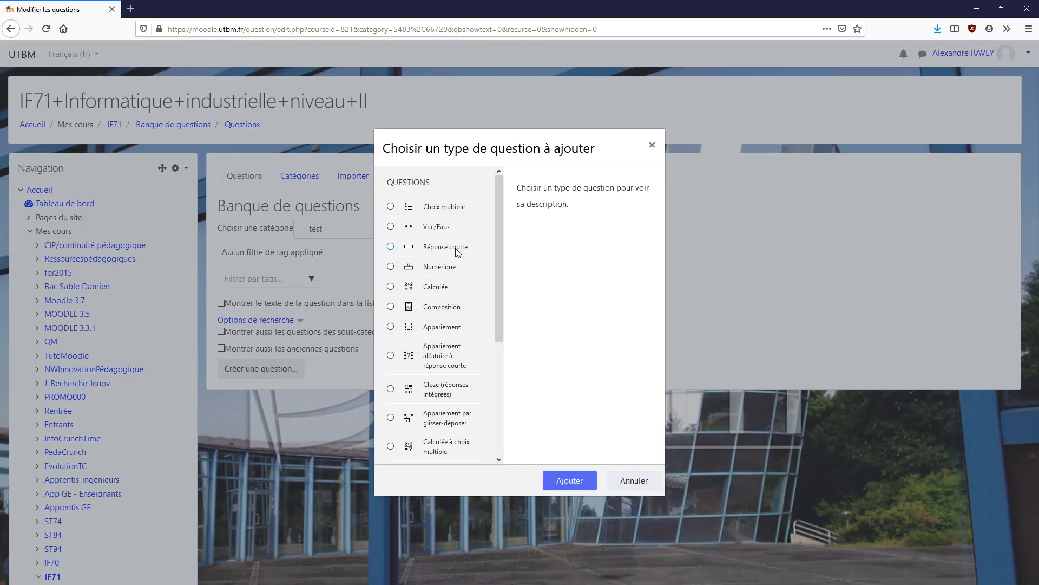
scroll(457, 252, "down", 6)
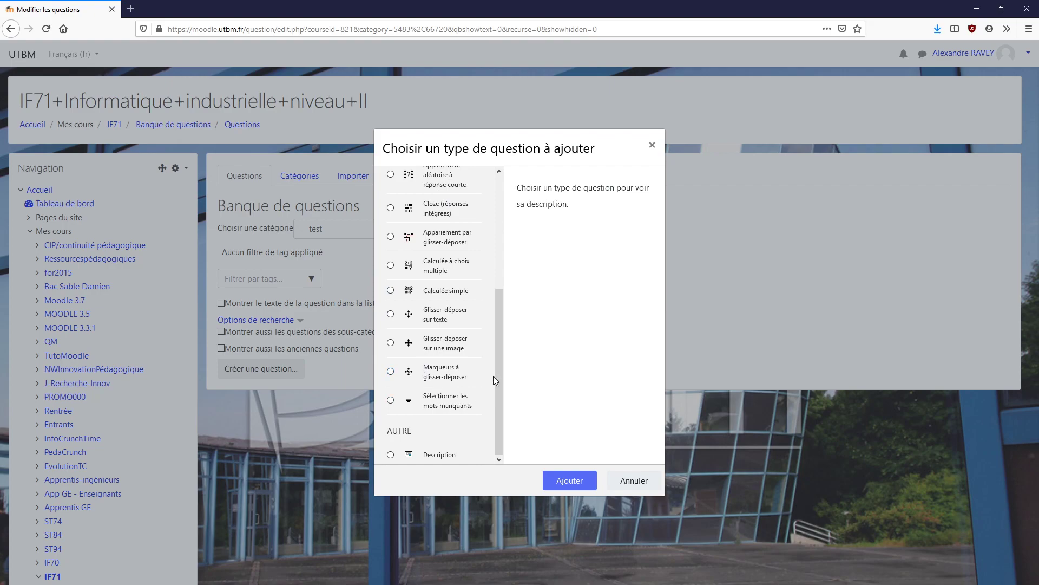
left_click_drag(499, 377, 500, 248)
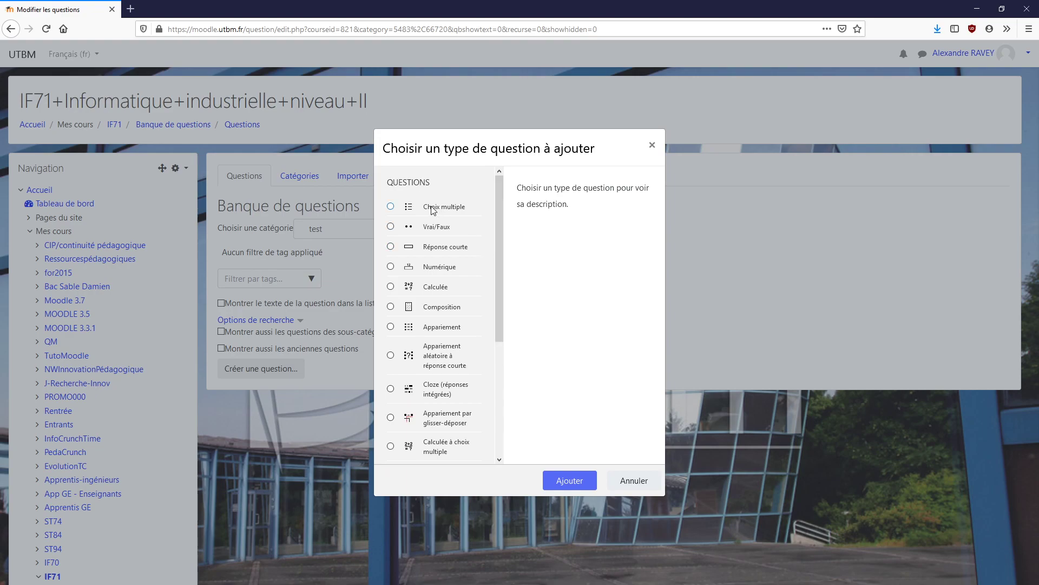
left_click(391, 207)
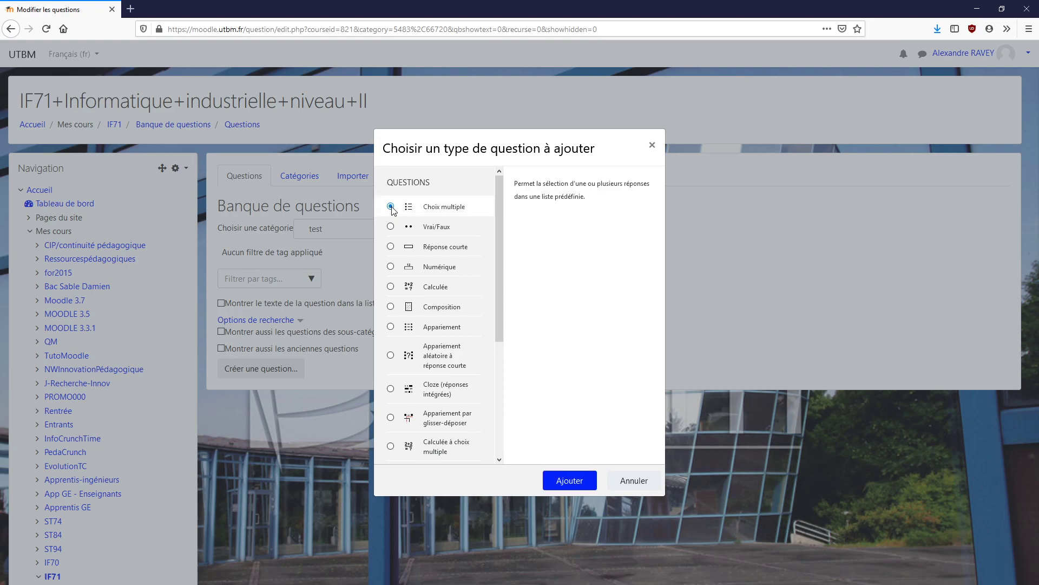
left_click(568, 481)
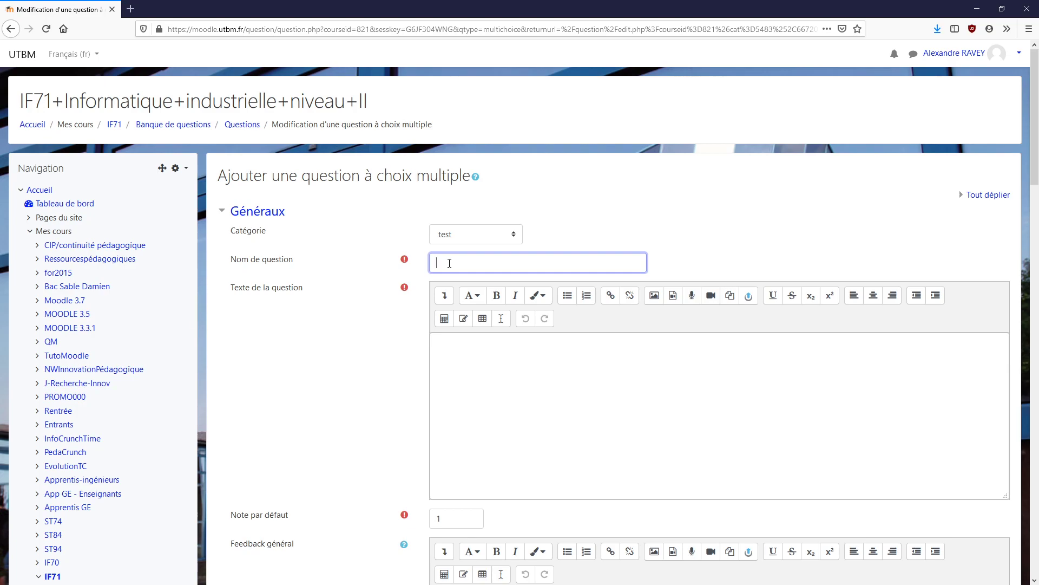
- Name the question "age du capitaine" and enter "Quel age à le capitaine?" as its question text
type("age du capitaine")
left_click(548, 372)
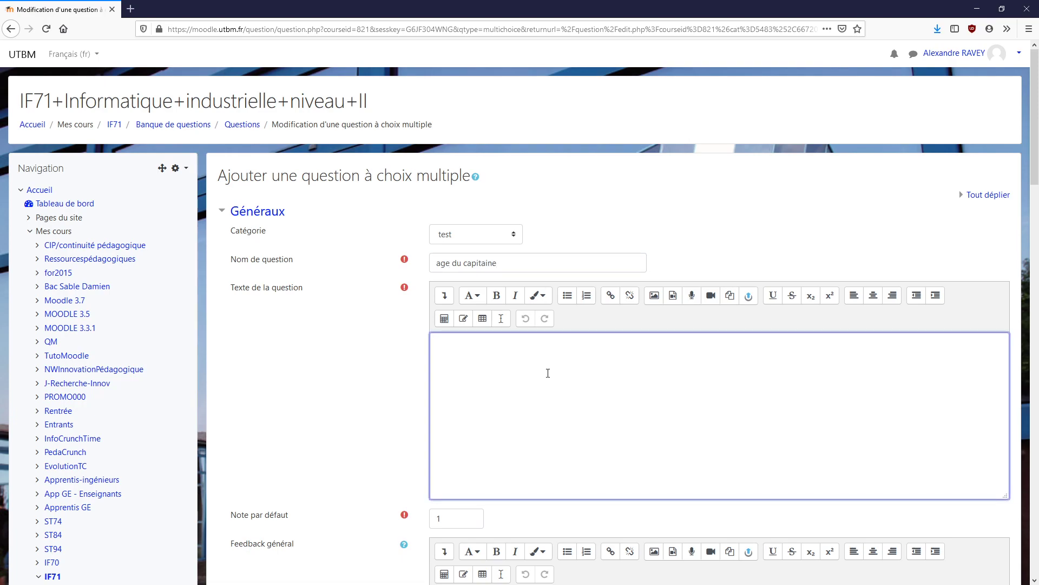
type("Quel age à le capitaine?")
scroll(370, 388, "down", 3)
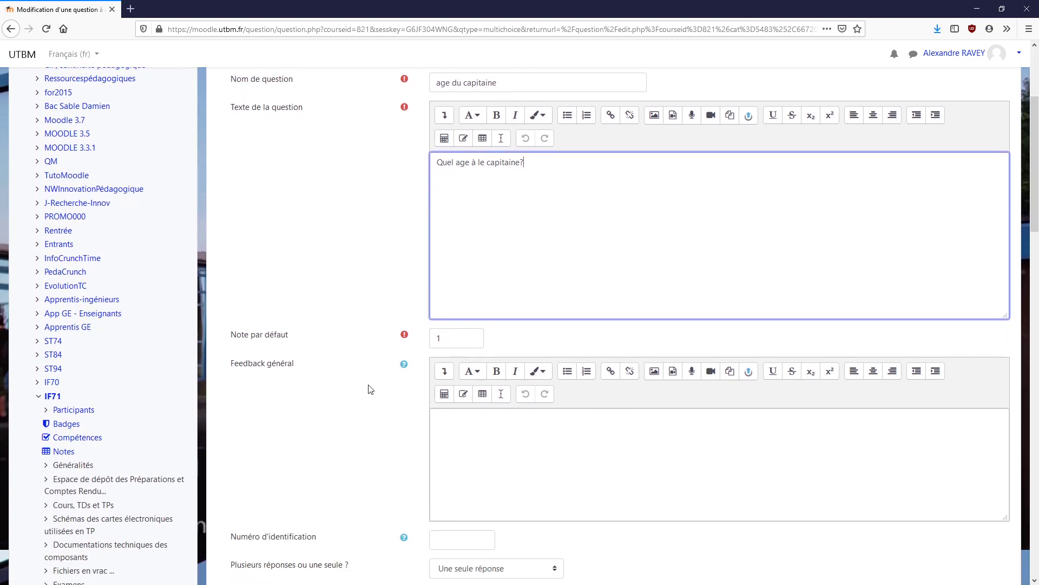
scroll(369, 389, "down", 2)
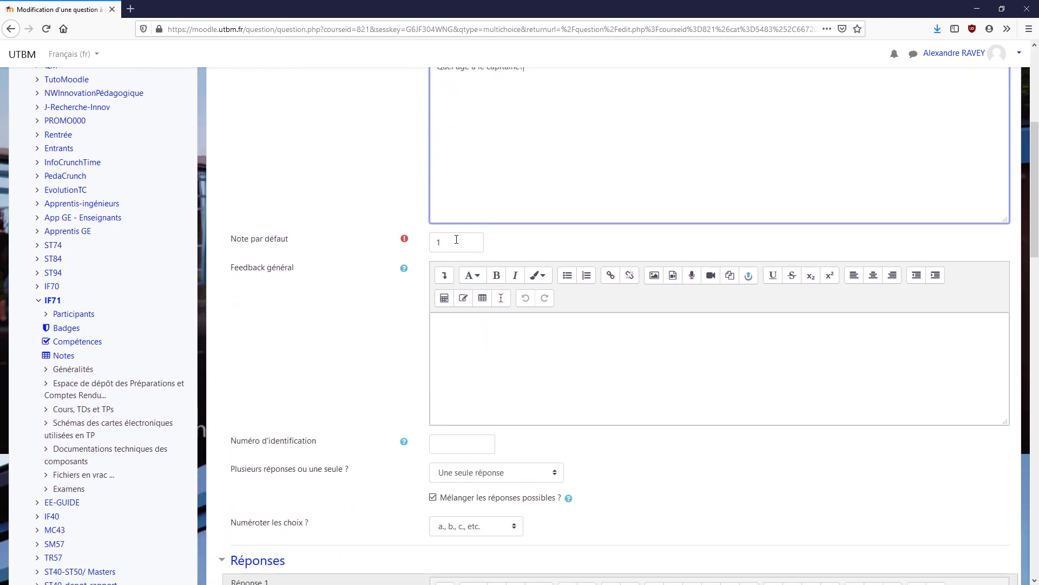
double_click(456, 239)
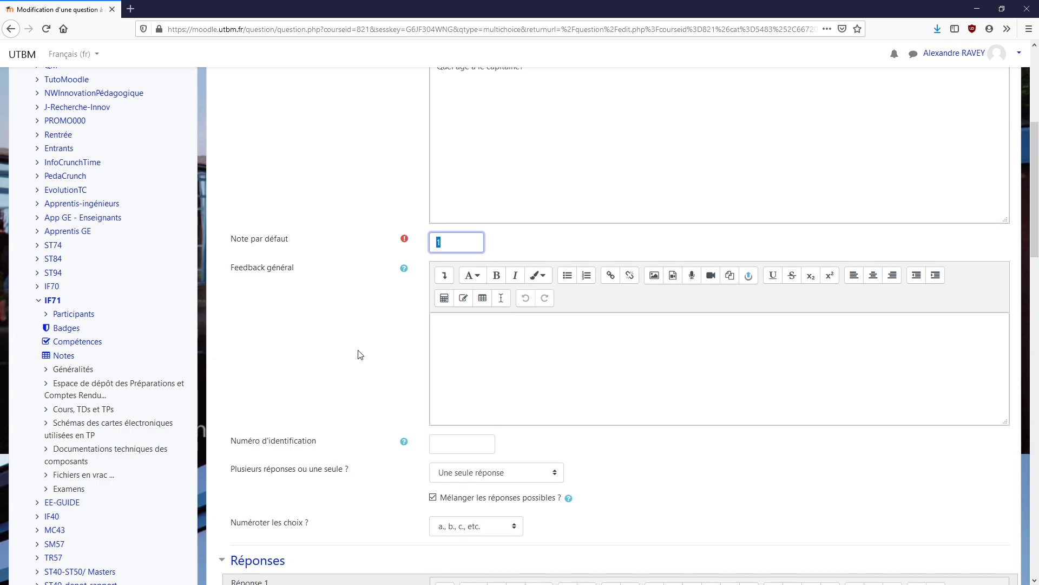
left_click(492, 355)
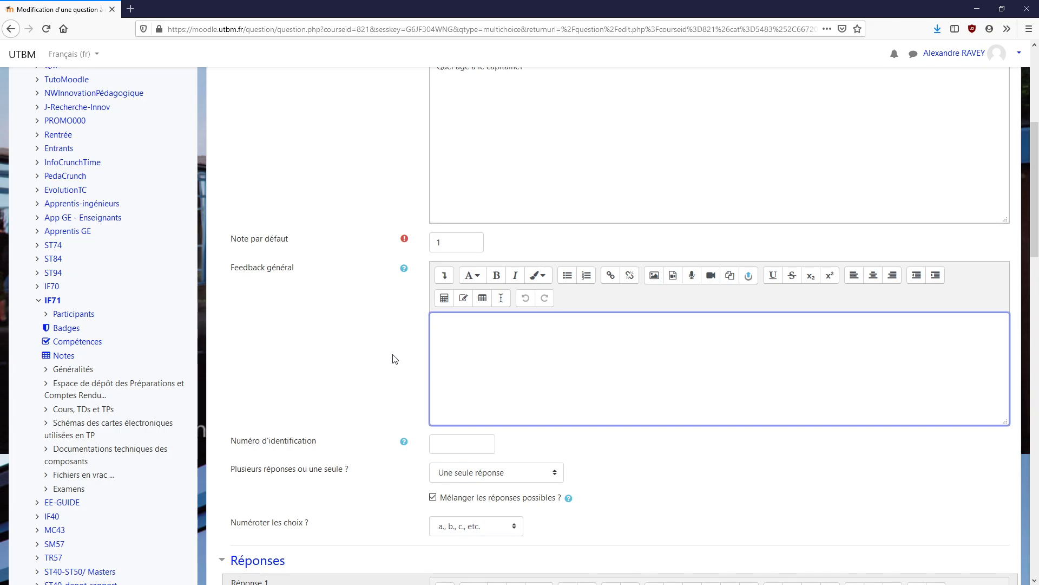
- Choose "Une seule réponse" for the number of answers and "a., b., c., etc." for the choice numbering
scroll(394, 358, "down", 6)
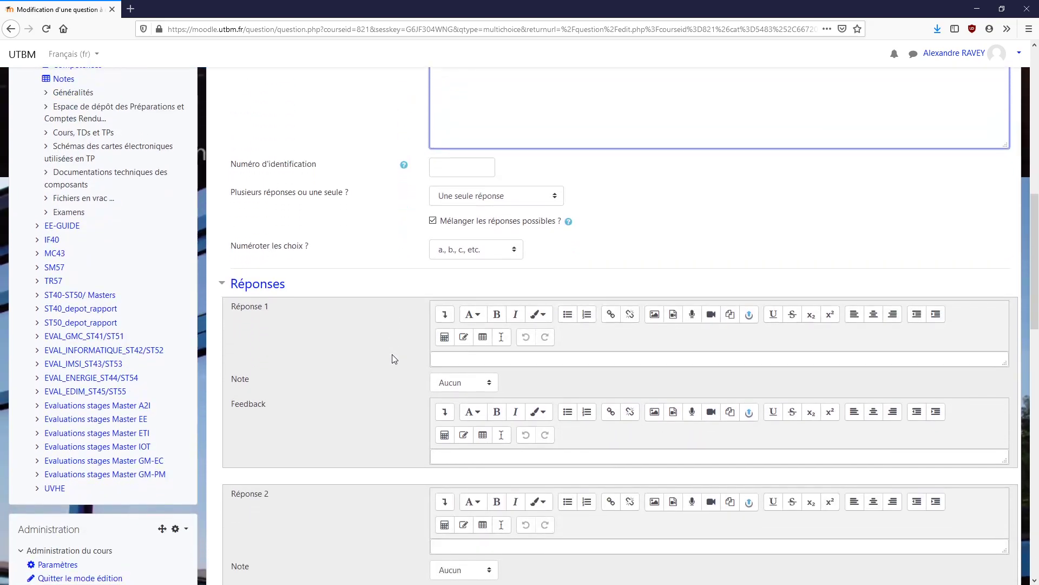
scroll(393, 357, "up", 1)
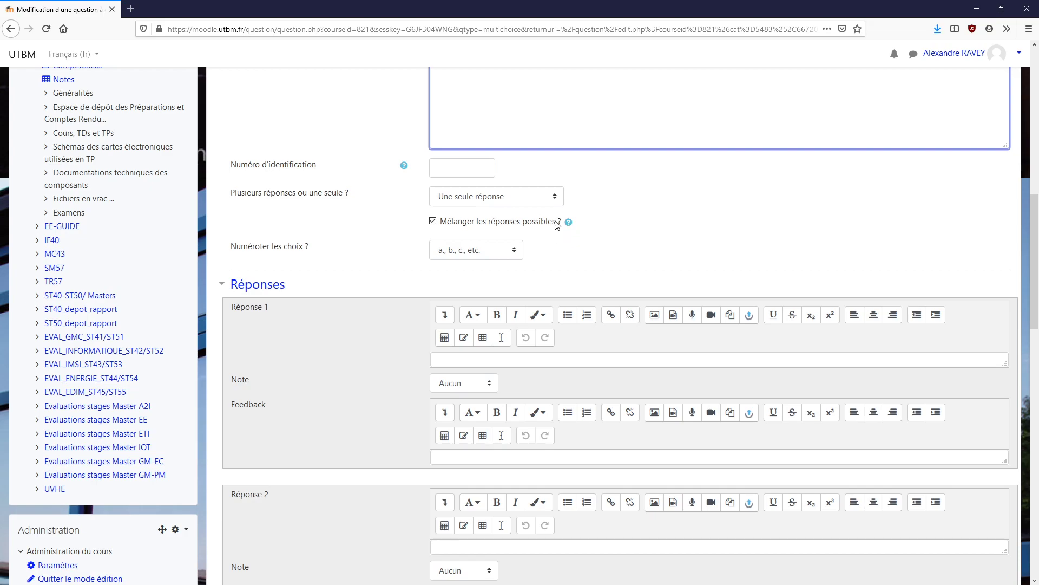
left_click(558, 199)
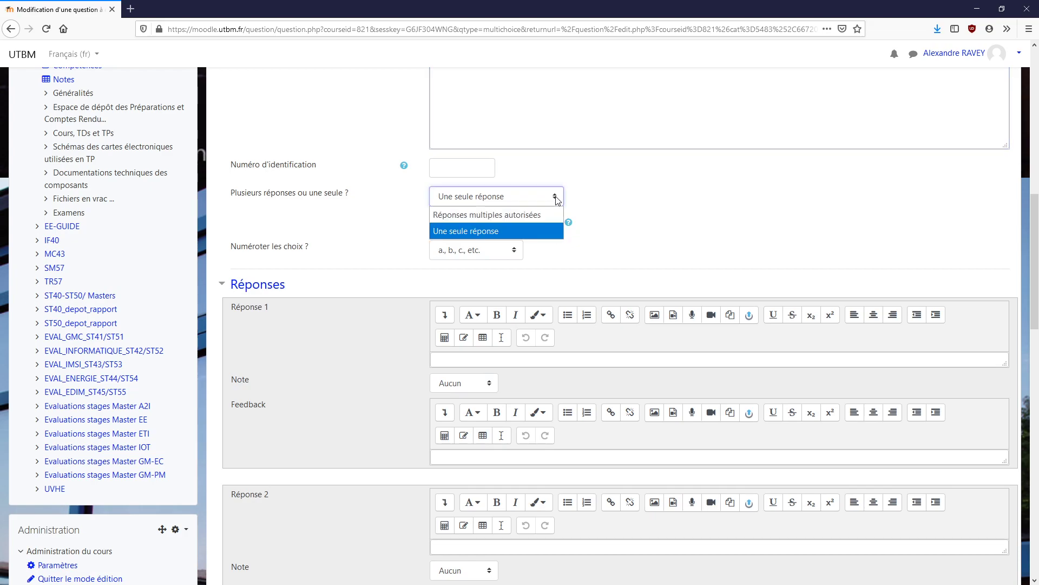
left_click(449, 233)
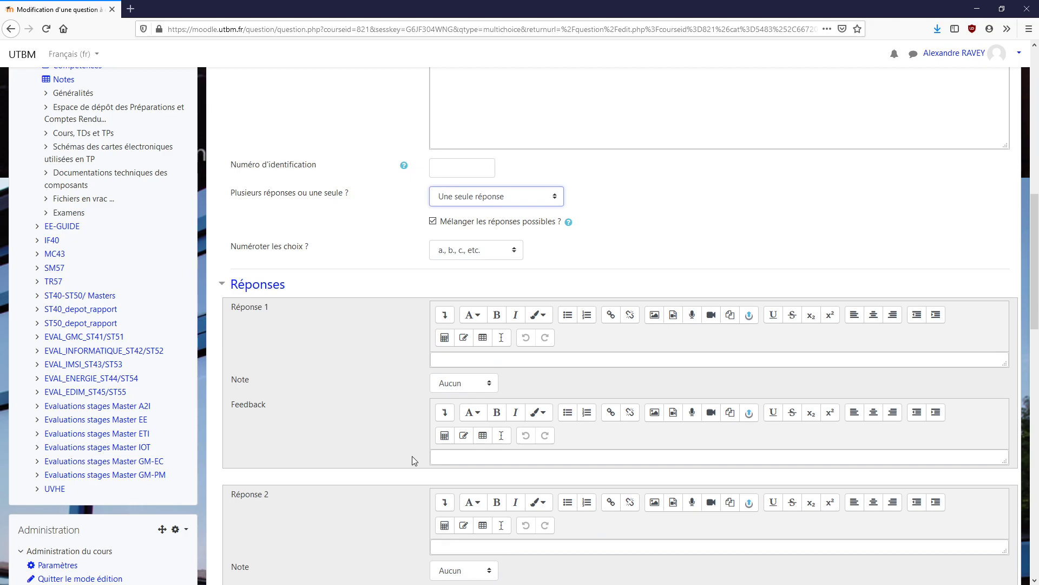
scroll(397, 272, "down", 3)
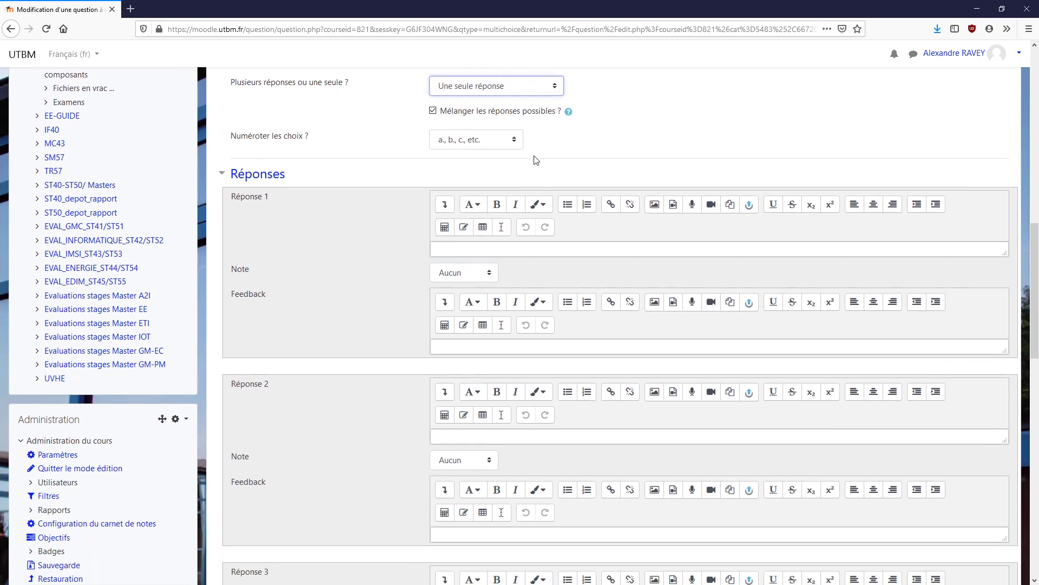
left_click(514, 140)
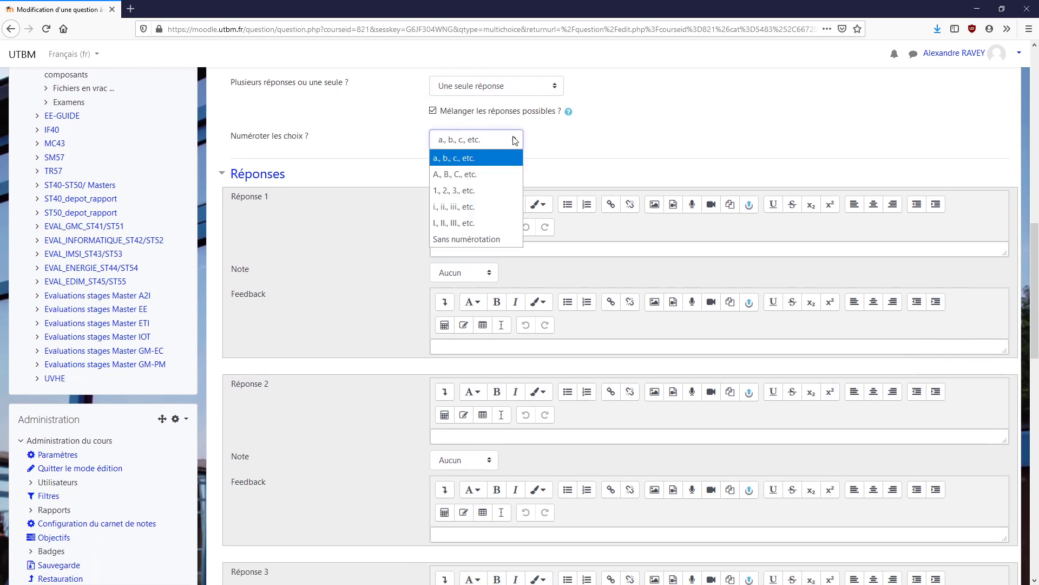
left_click(471, 164)
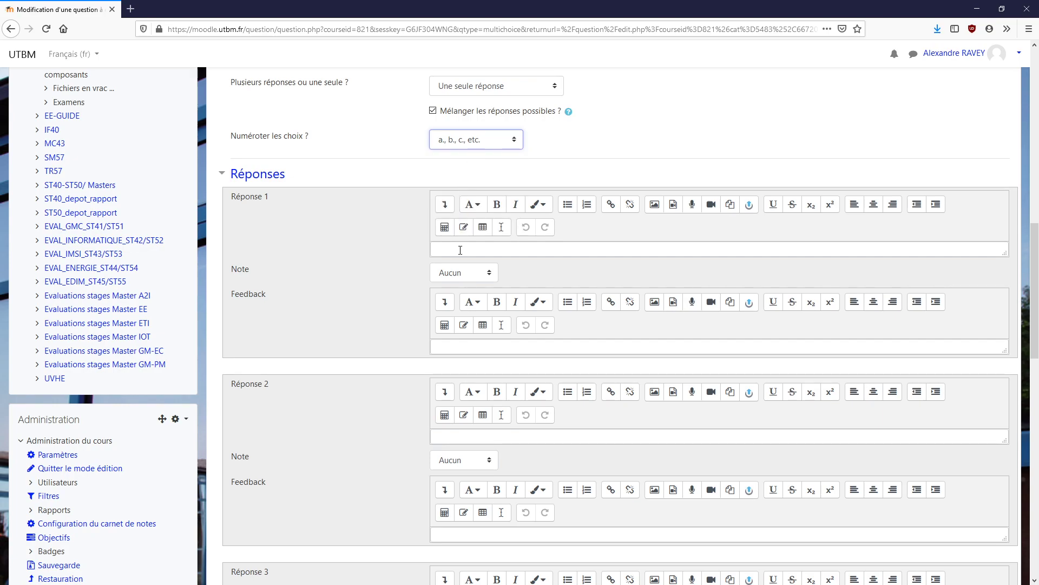
- Enter "35 ans" as answer 1 and "40 ans" as answer 2
left_click(460, 250)
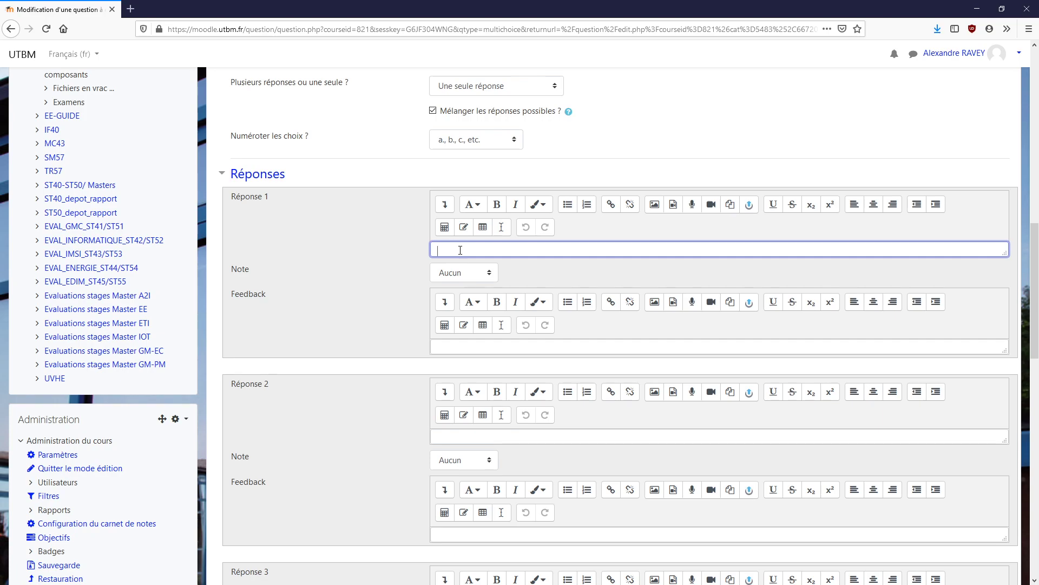
type("35 ans")
left_click(452, 433)
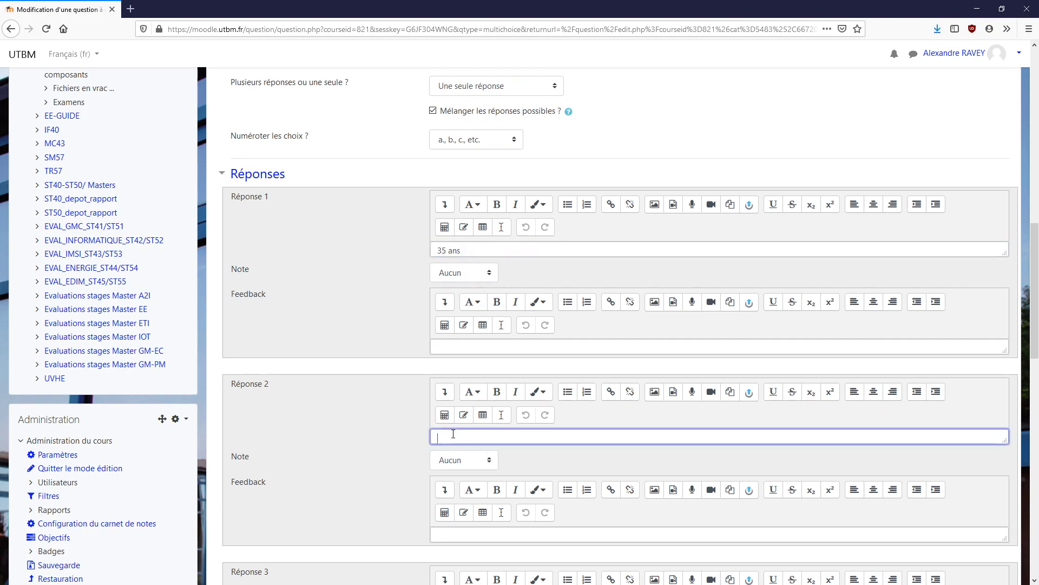
type("40 ans")
- Set the grade of answer 2, "40 ans", to 100%
left_click(490, 461)
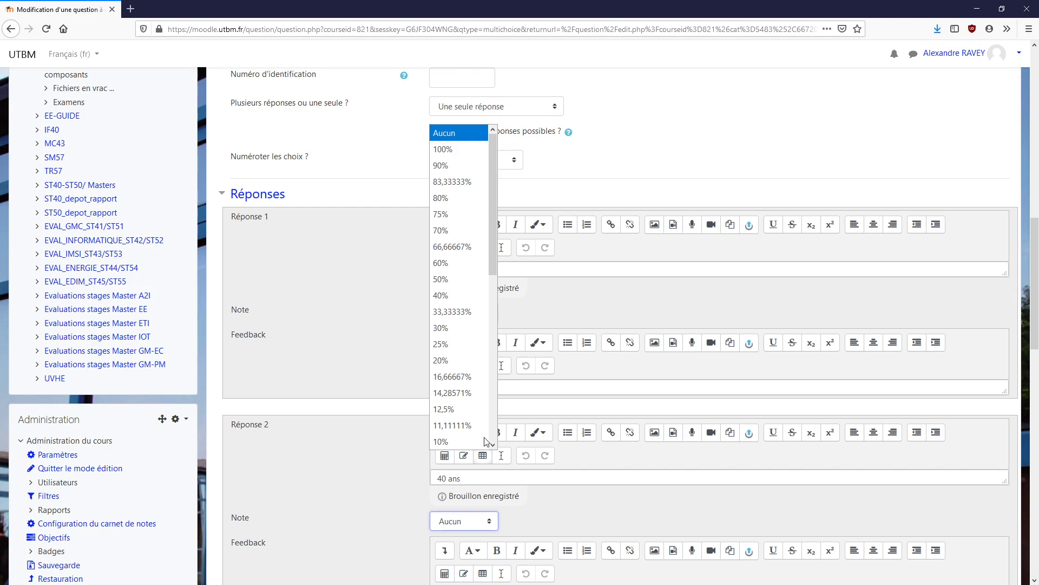
left_click(461, 151)
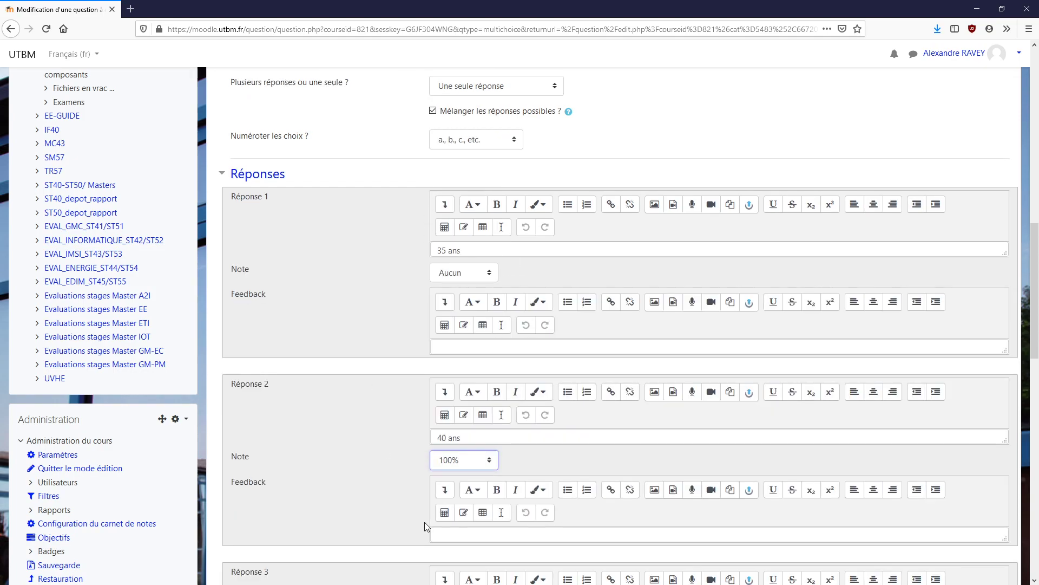
left_click_drag(467, 439, 433, 437)
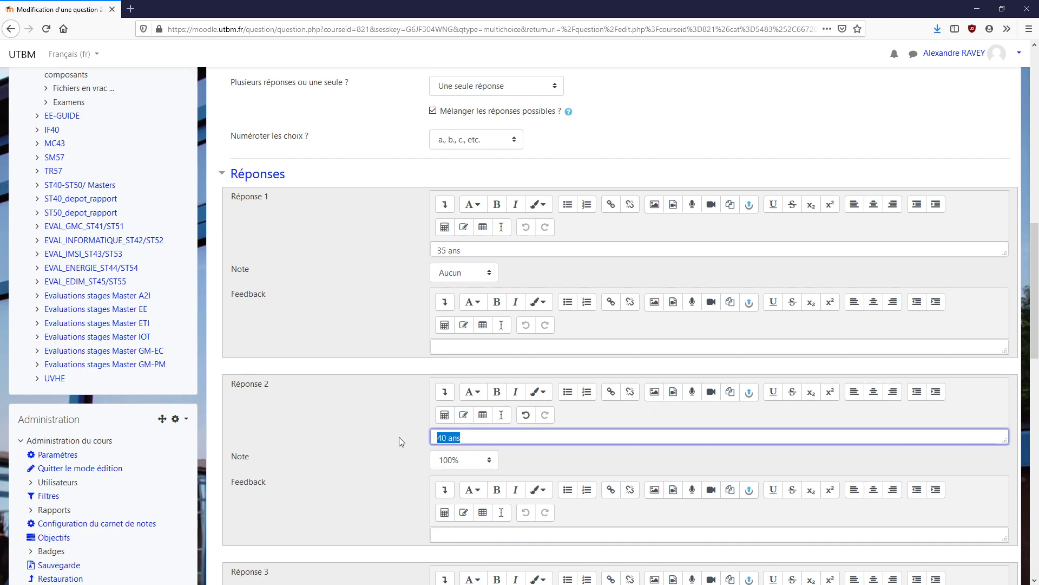
- Set the grade of answer 1, "35 ans", to Aucun and enter "25 ans" as answer 3
left_click(481, 278)
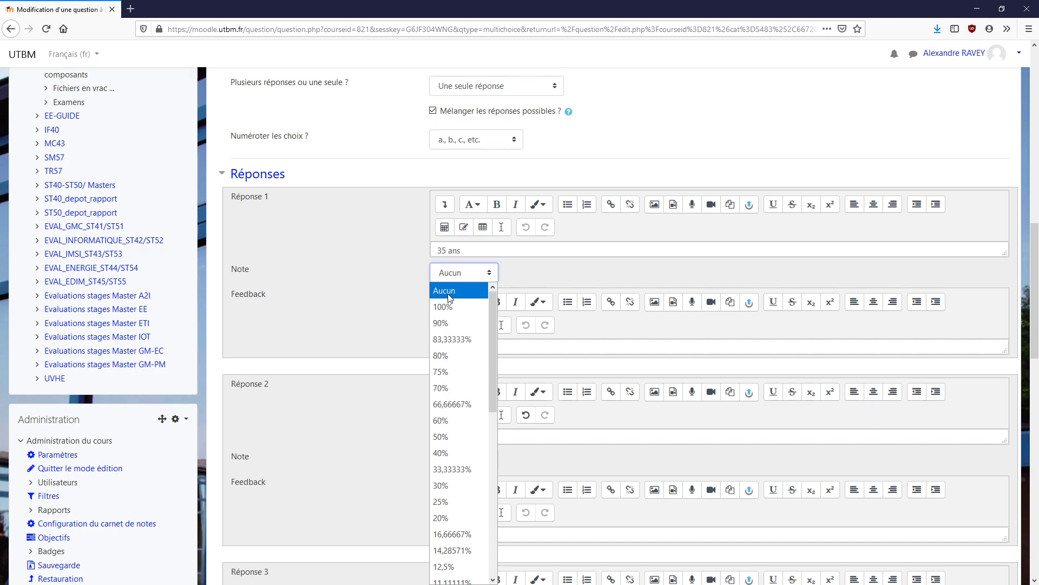
left_click(445, 291)
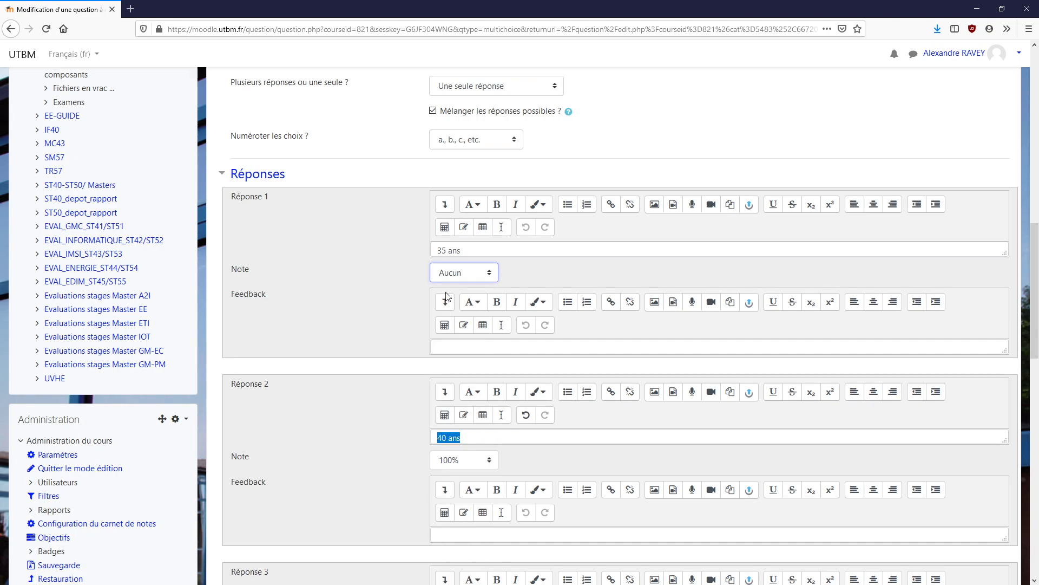
scroll(375, 339, "down", 4)
left_click(447, 404)
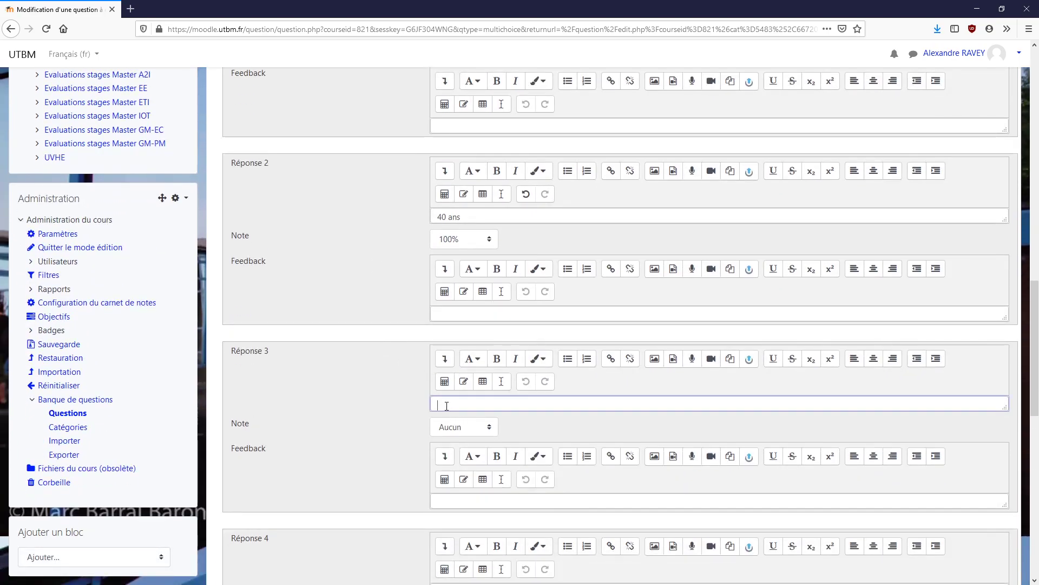
type("25 ans")
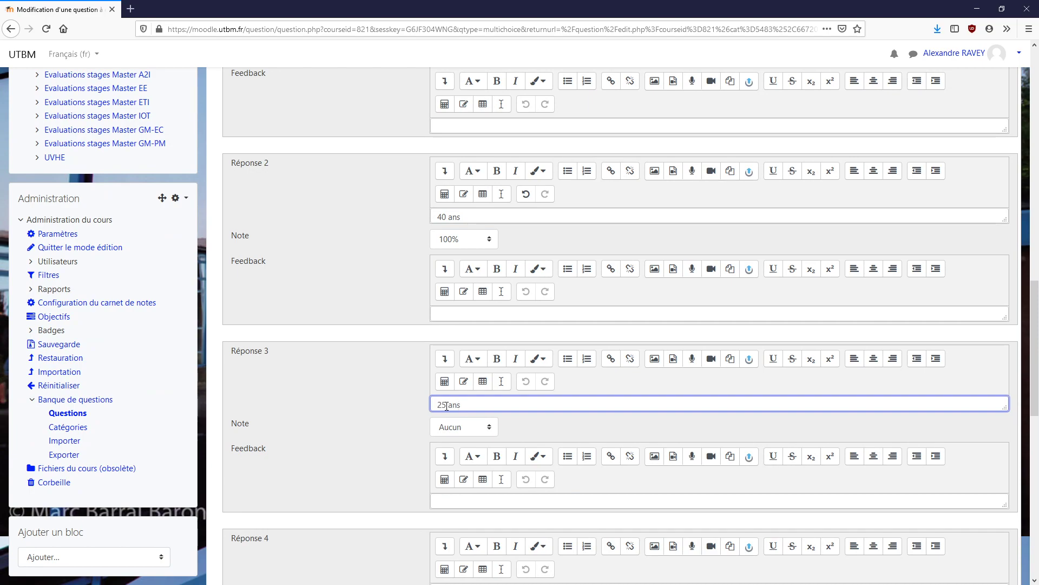
scroll(346, 408, "down", 8)
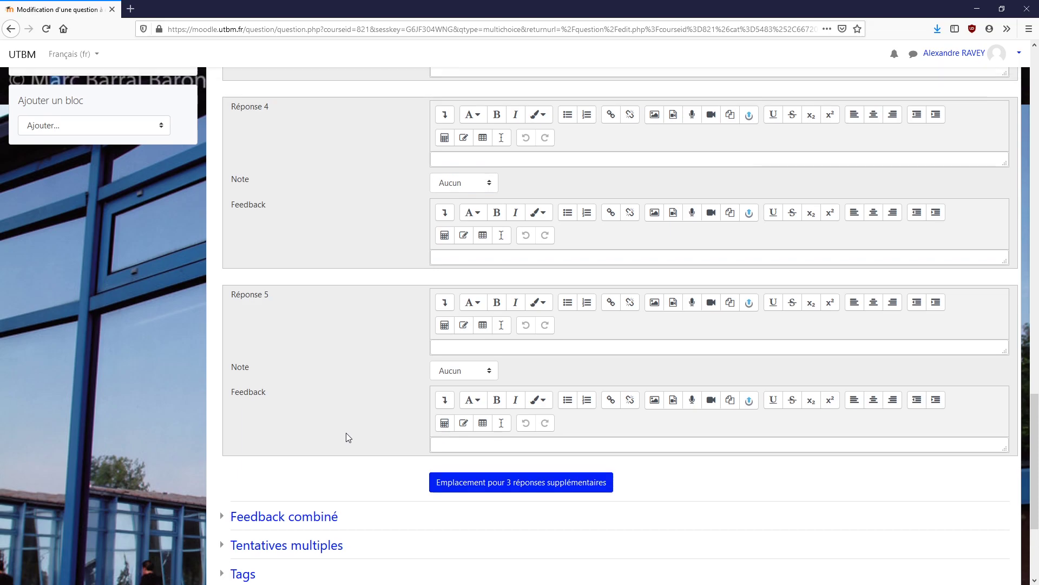
scroll(346, 435, "up", 3)
scroll(394, 363, "down", 3)
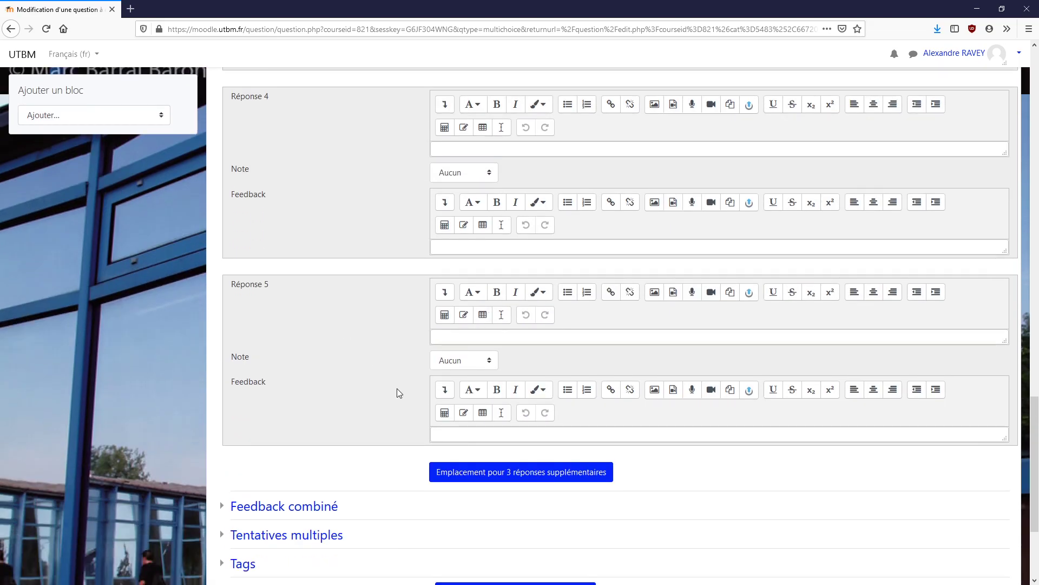
scroll(397, 390, "up", 9)
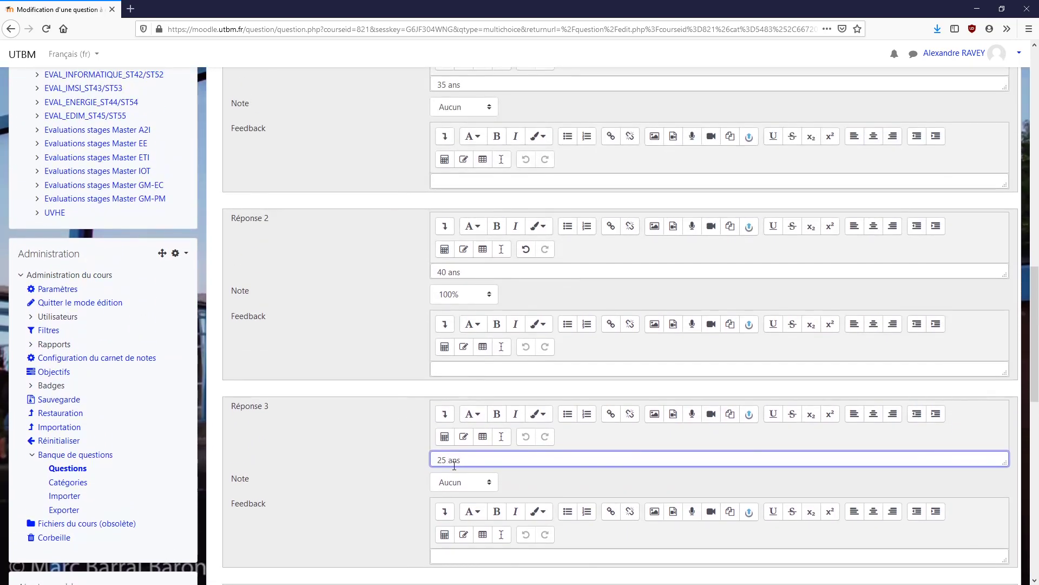
left_click_drag(462, 460, 436, 460)
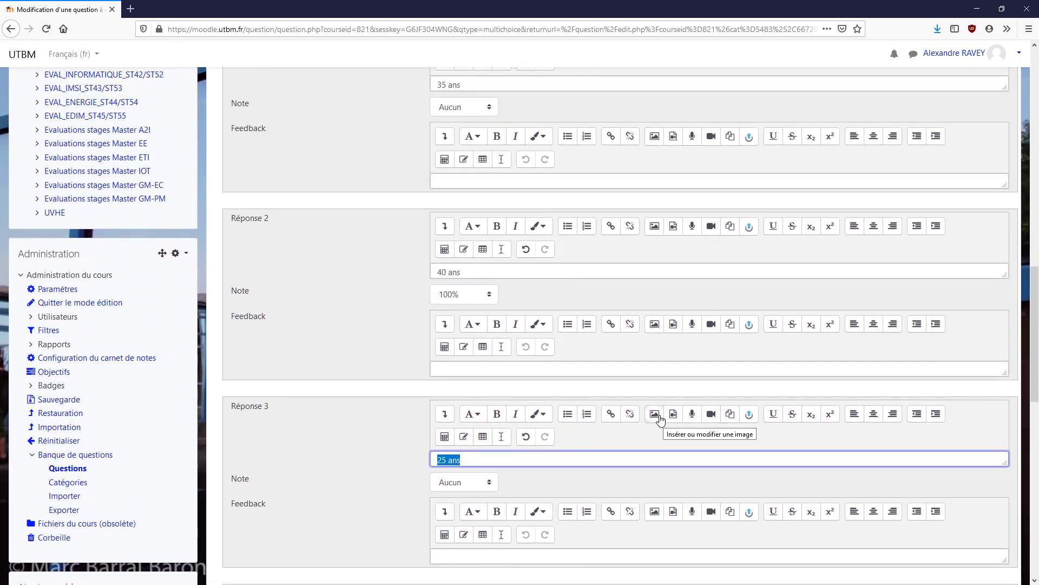
scroll(334, 399, "down", 1)
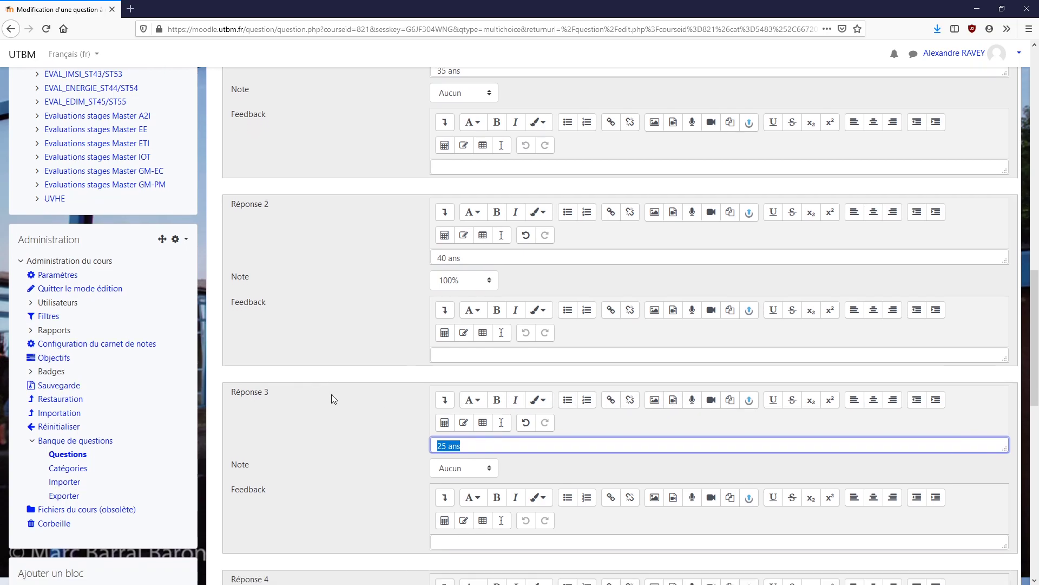
- Expand the Tentatives multiples section, look through its penalty choices and hint fields, and collapse it again
scroll(334, 399, "down", 10)
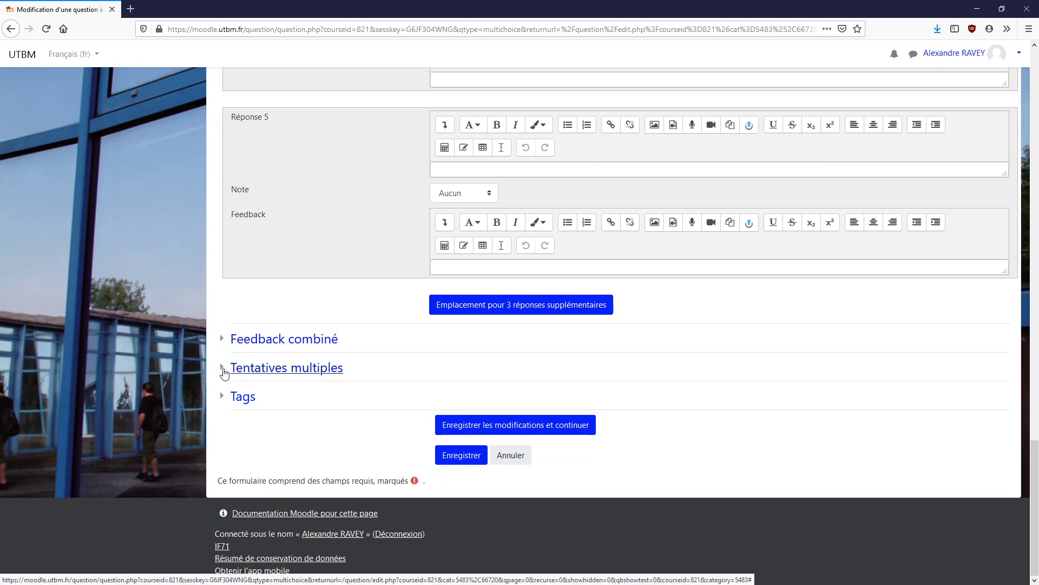
left_click(223, 373)
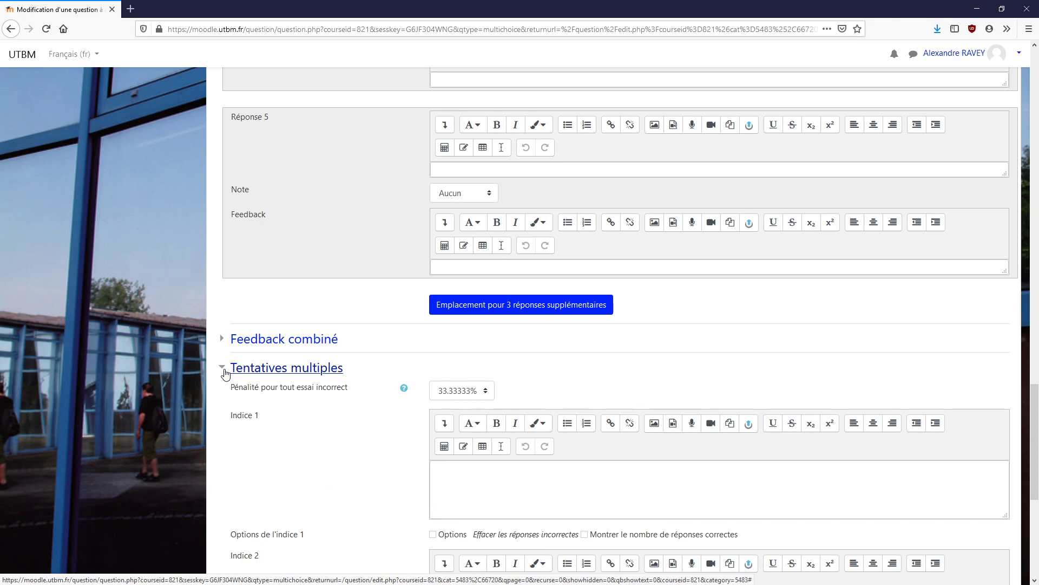
scroll(224, 373, "up", 1)
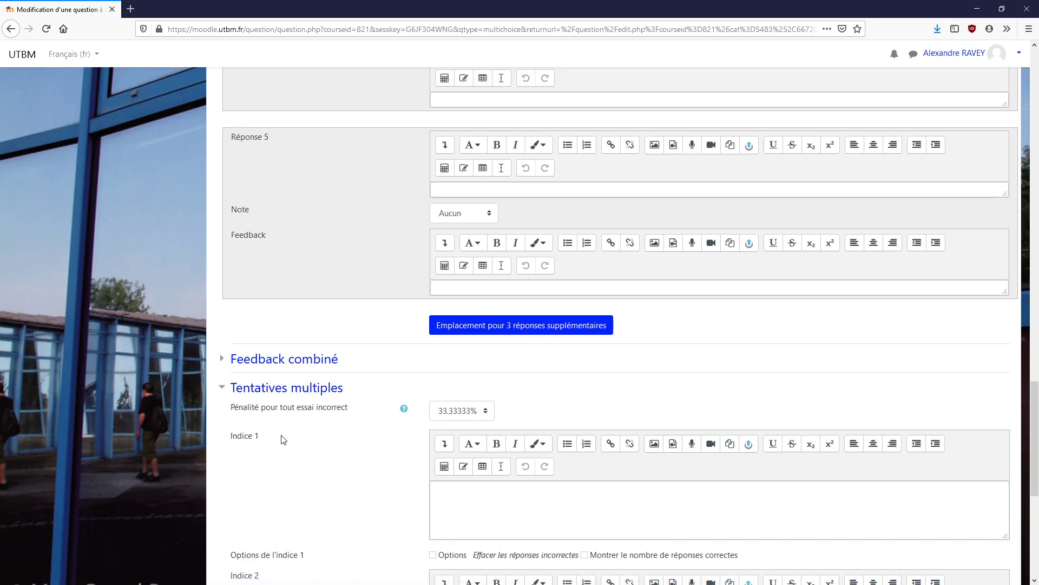
scroll(290, 446, "down", 3)
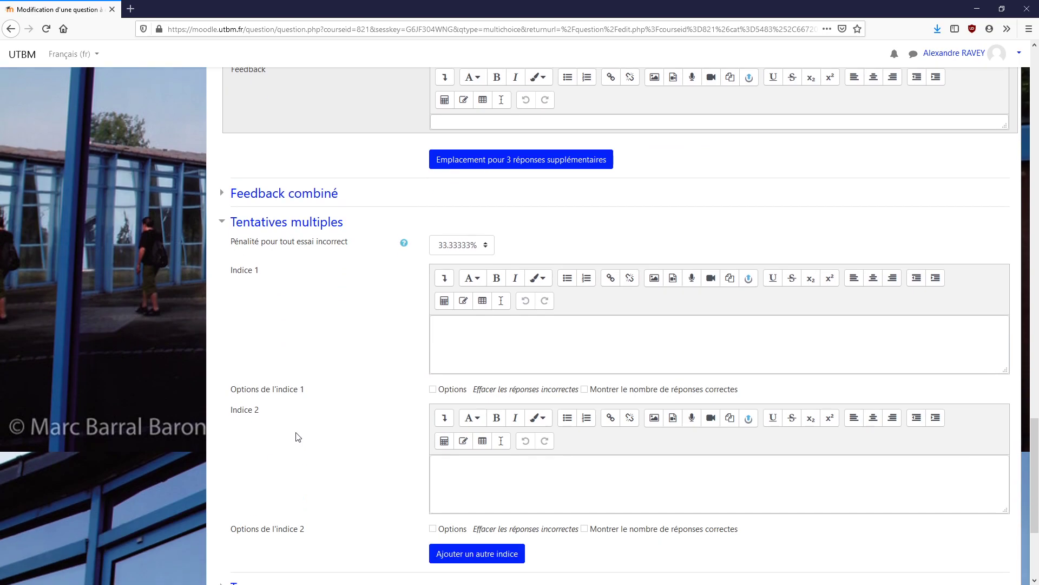
left_click(489, 249)
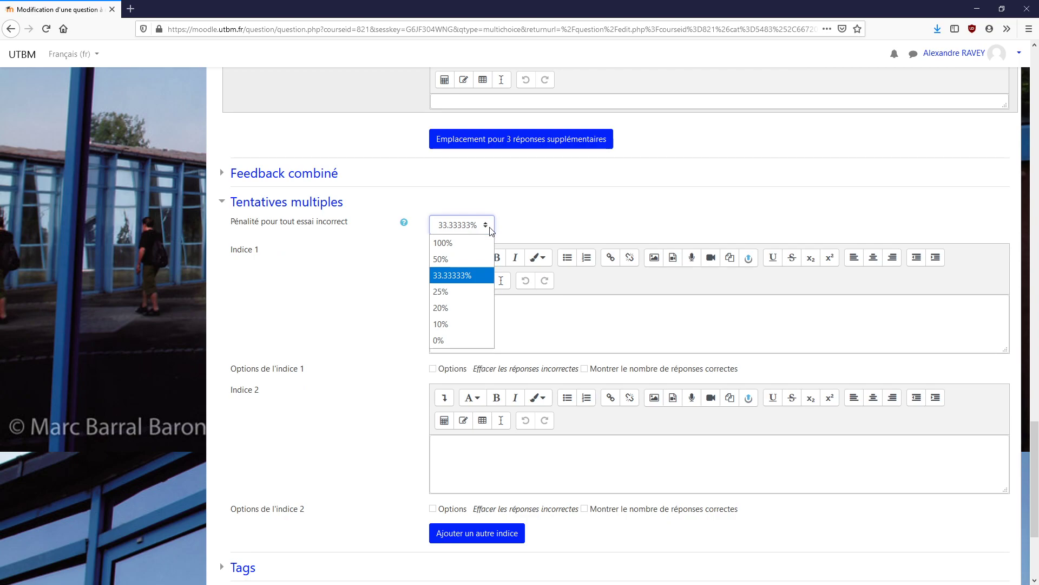
left_click(493, 228)
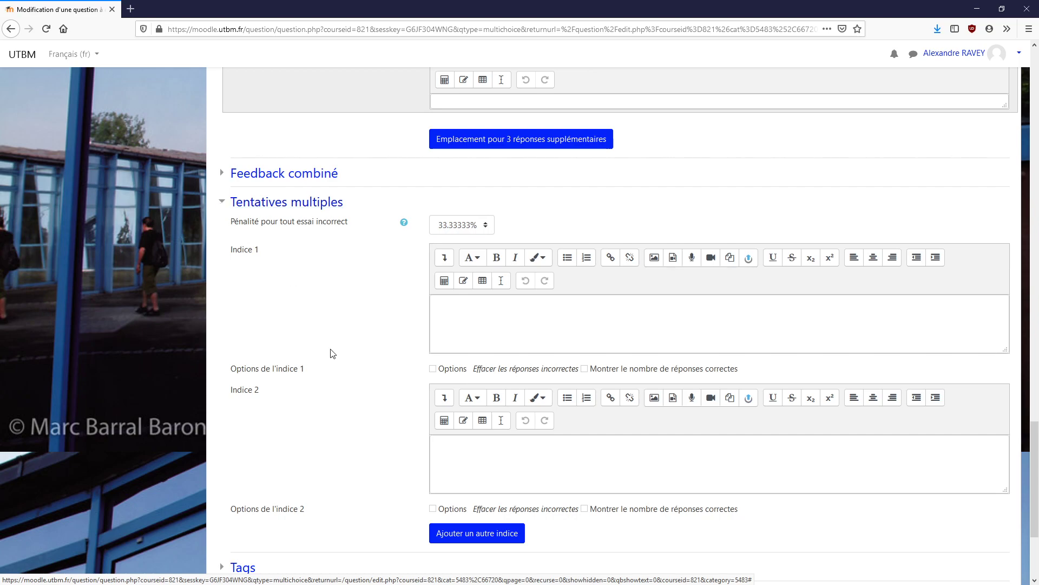
scroll(332, 352, "down", 3)
scroll(241, 230, "up", 2)
left_click(223, 148)
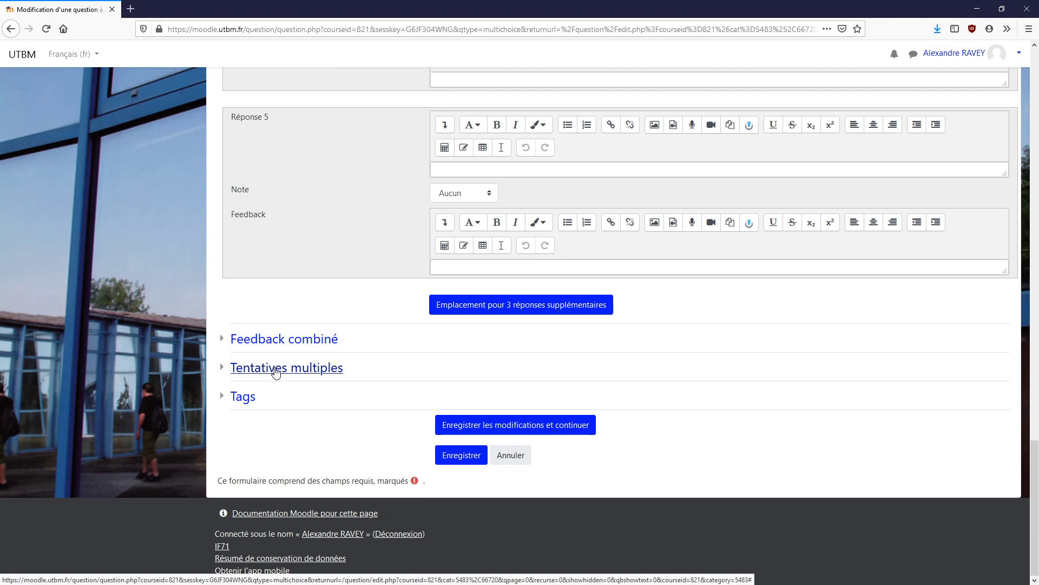
- Save the multiple-choice question and open a preview of "age du capitaine" from the question bank
left_click(449, 457)
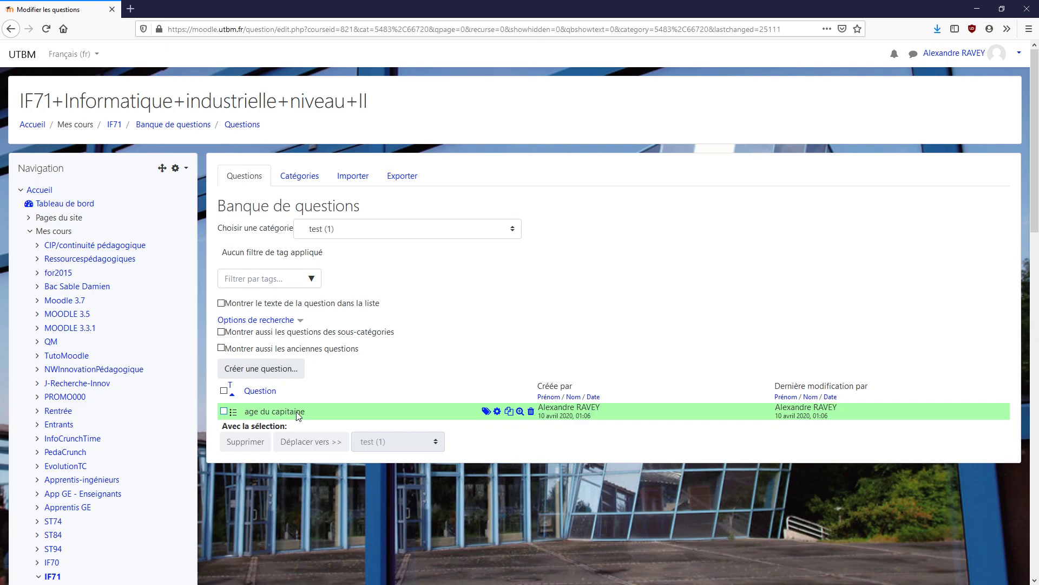
left_click(520, 411)
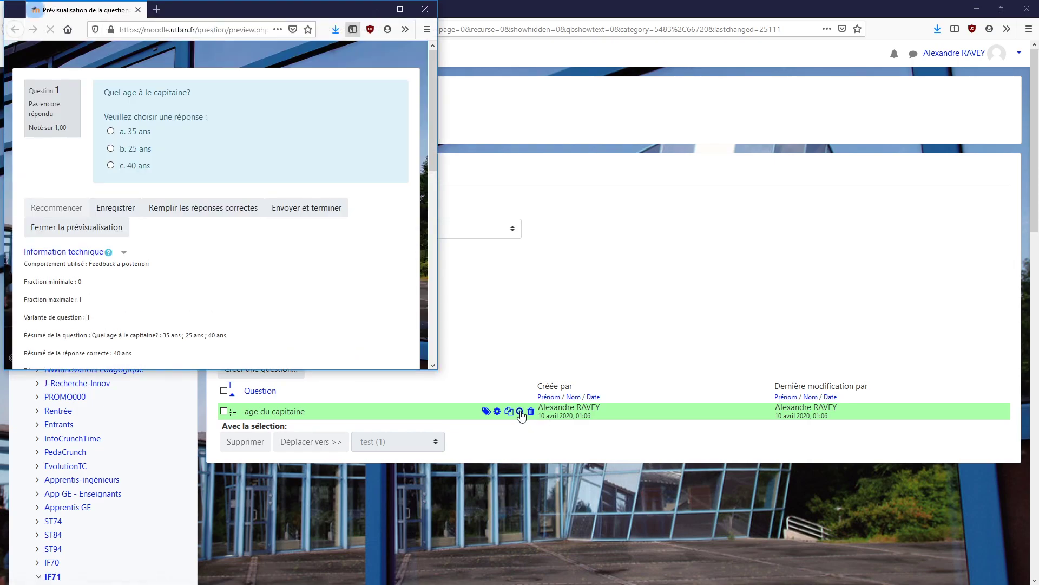
left_click_drag(238, 21, 351, 88)
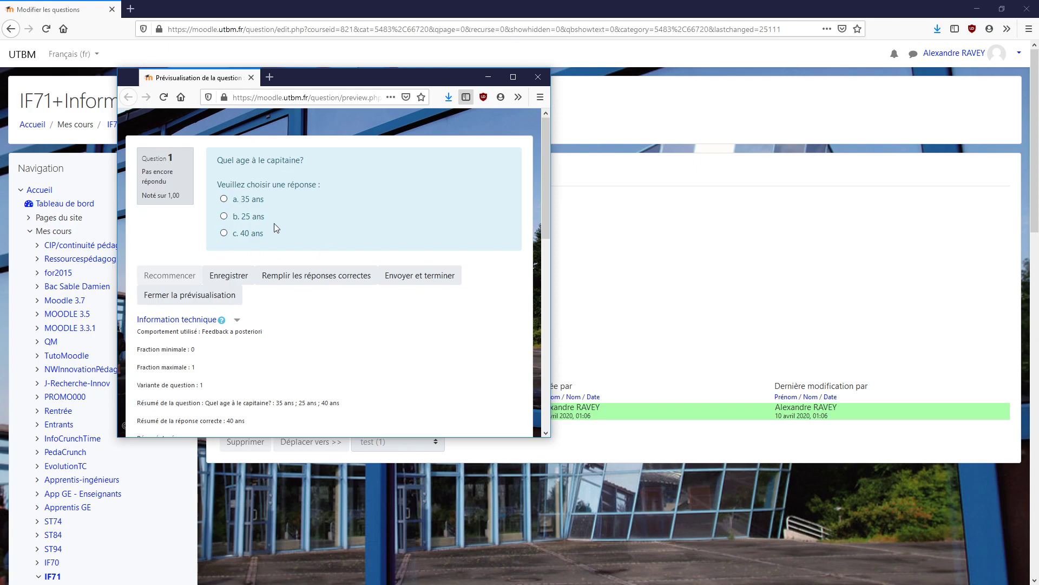
- Test the question in the preview by submitting the wrong answer "25 ans" and read the feedback
left_click(225, 216)
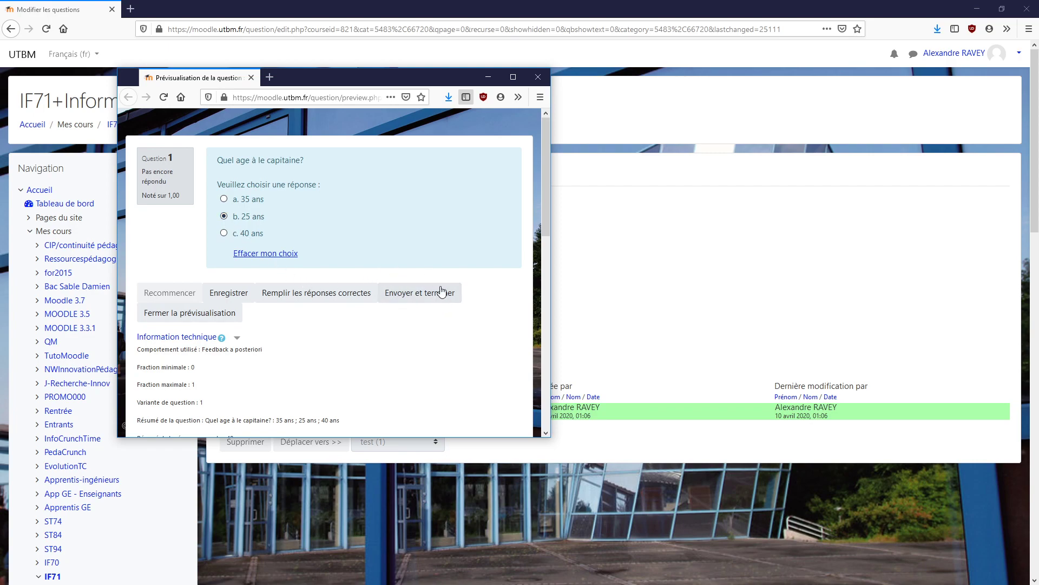
left_click(413, 296)
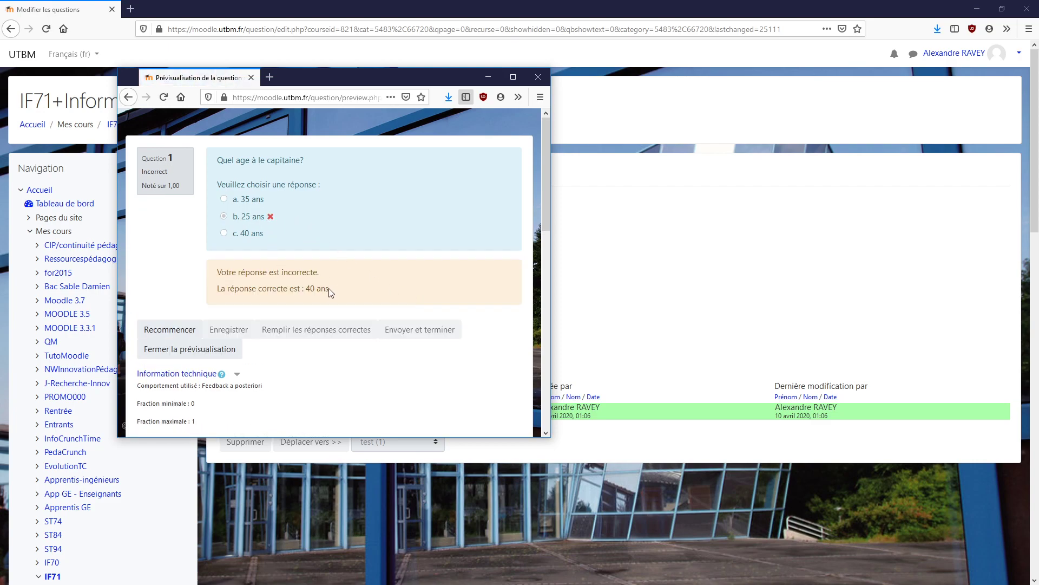
left_click_drag(329, 288, 215, 290)
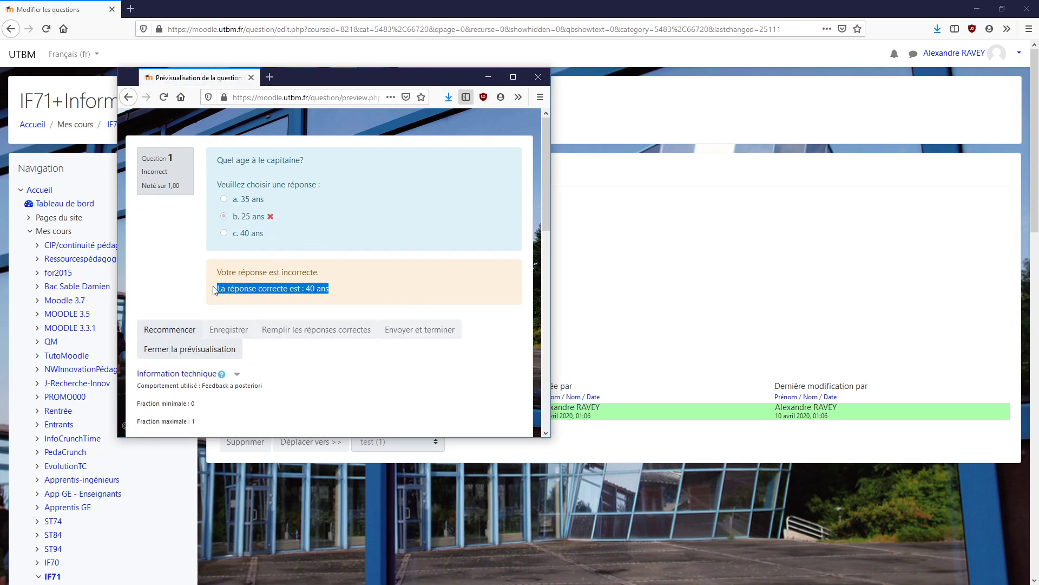
left_click(355, 291)
- Restart the preview, submit the answer "40 ans" and close the preview after checking the feedback
left_click(172, 329)
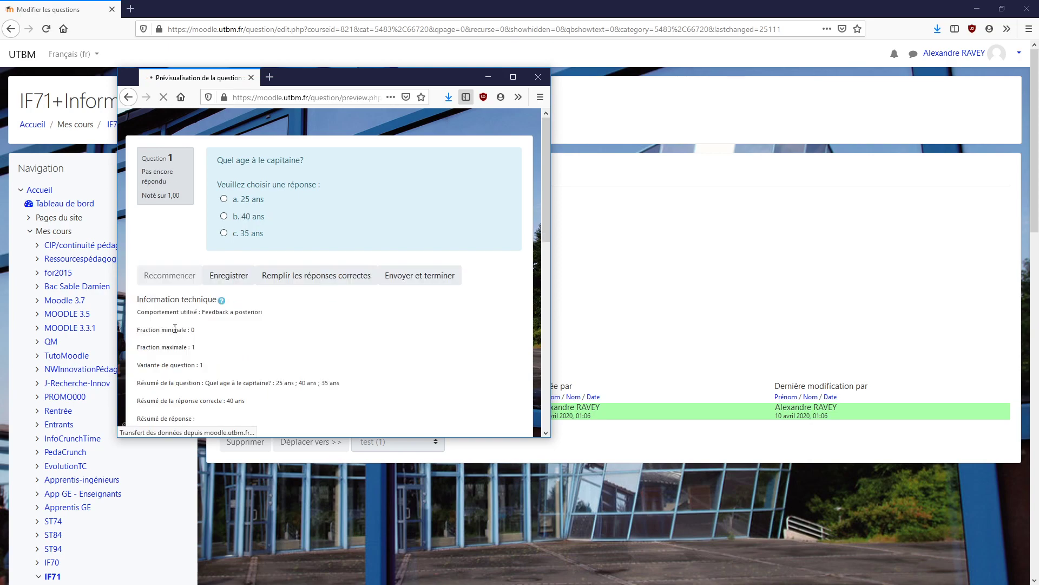
left_click(224, 218)
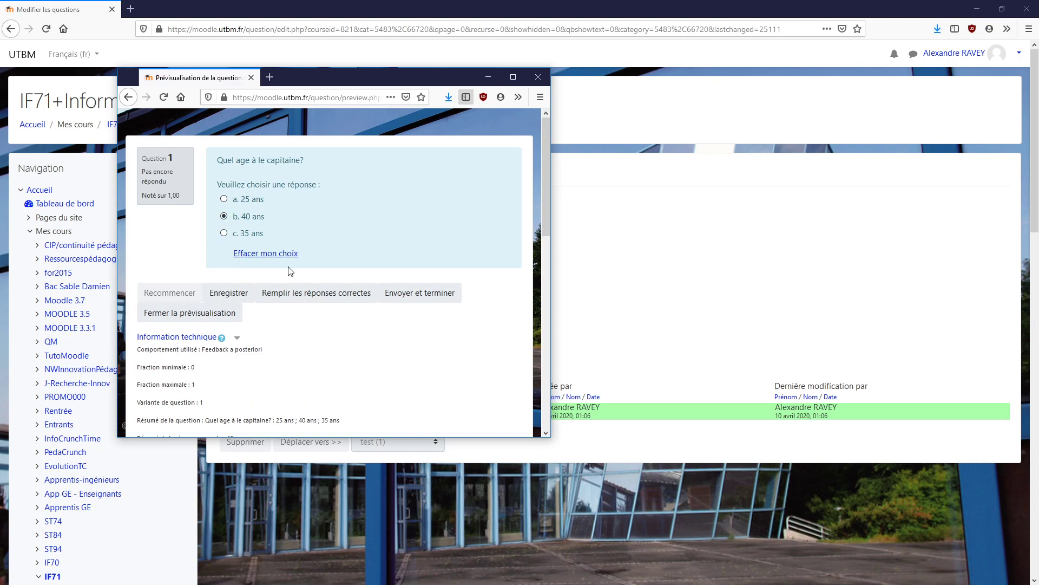
left_click(415, 294)
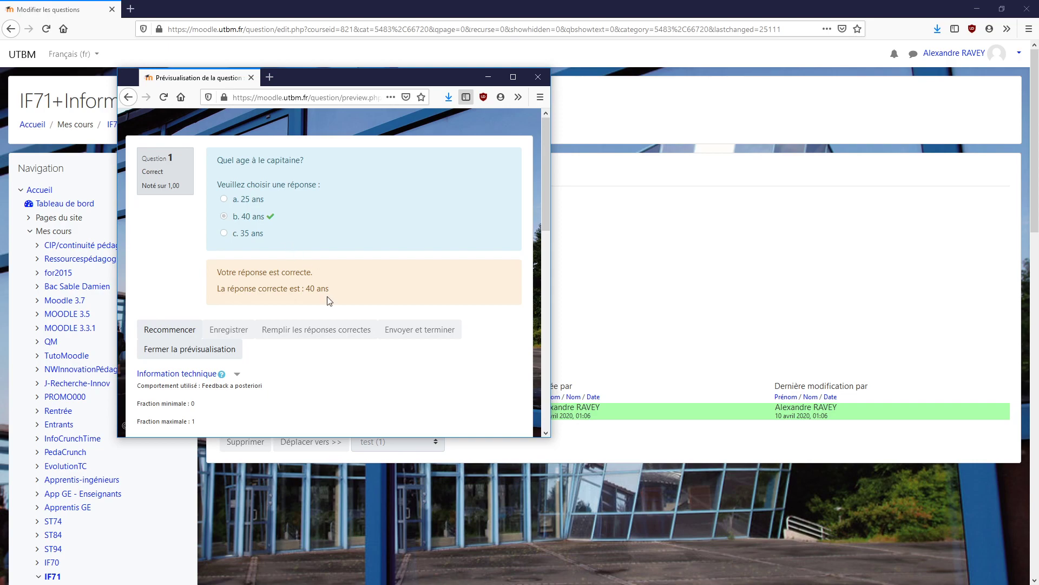
scroll(321, 287, "down", 1)
scroll(324, 233, "up", 1)
left_click(184, 352)
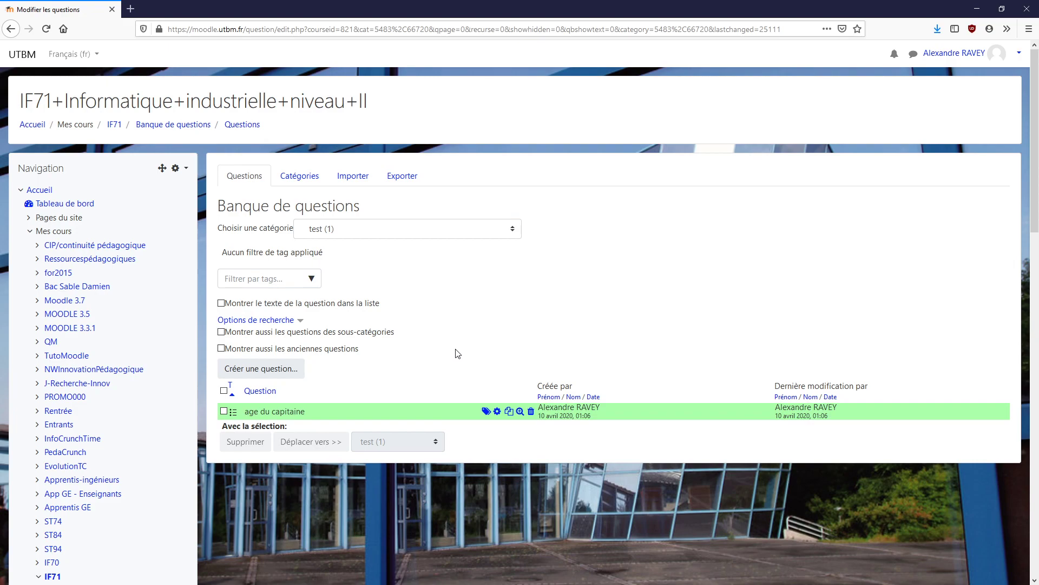
- Create a new question of type Vrai/Faux in the "test" category
left_click(279, 369)
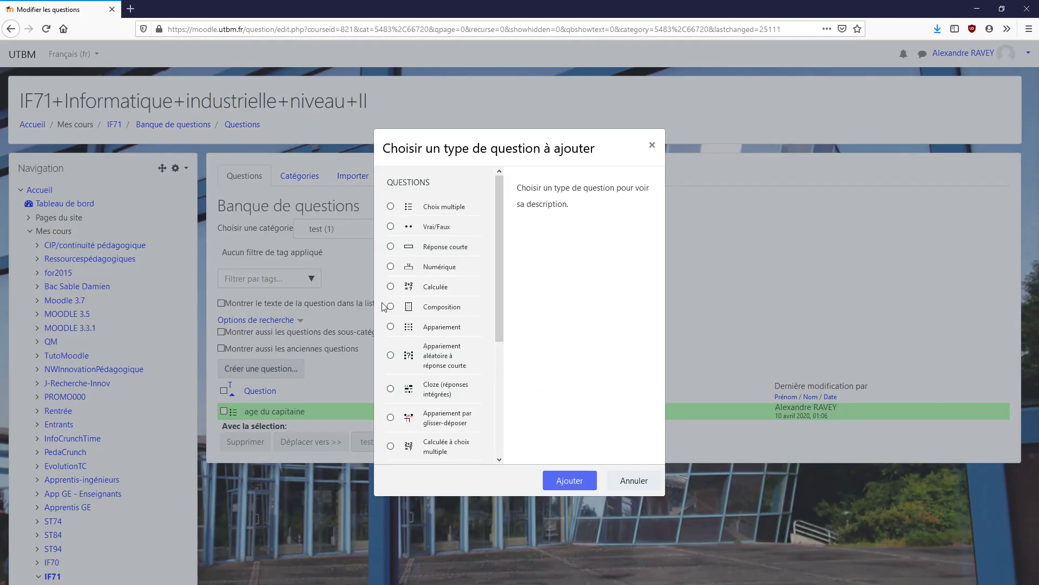
left_click(390, 227)
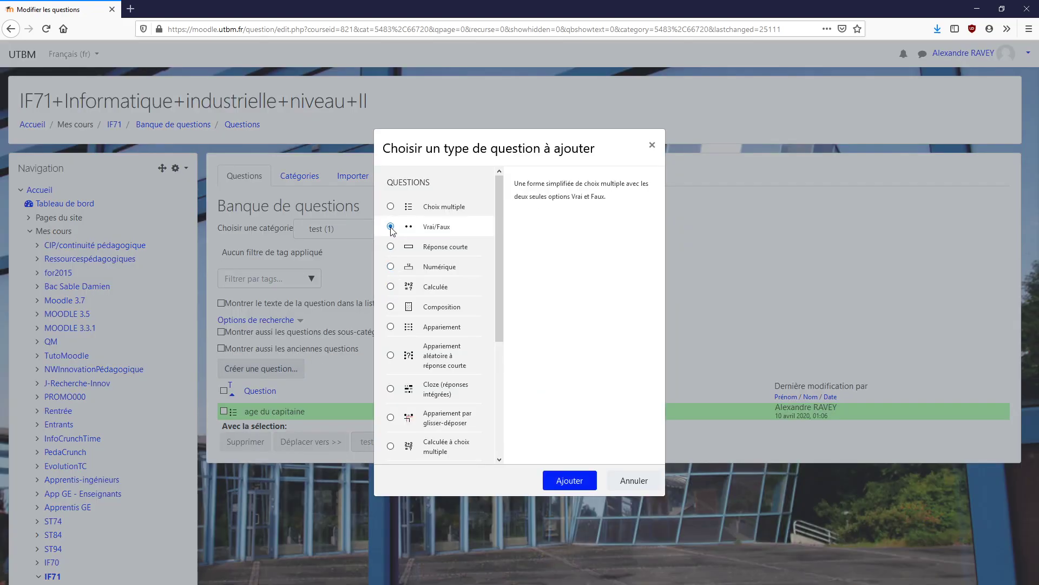
left_click(567, 478)
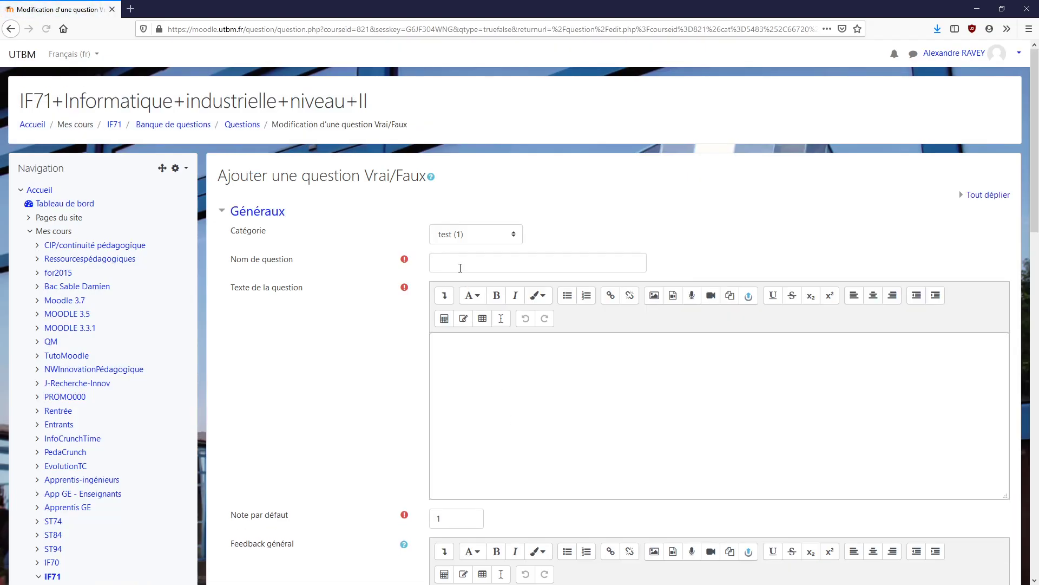
- Name the question "Age du commandant" and enter a question text asking for "l'age du commandant"
left_click(456, 265)
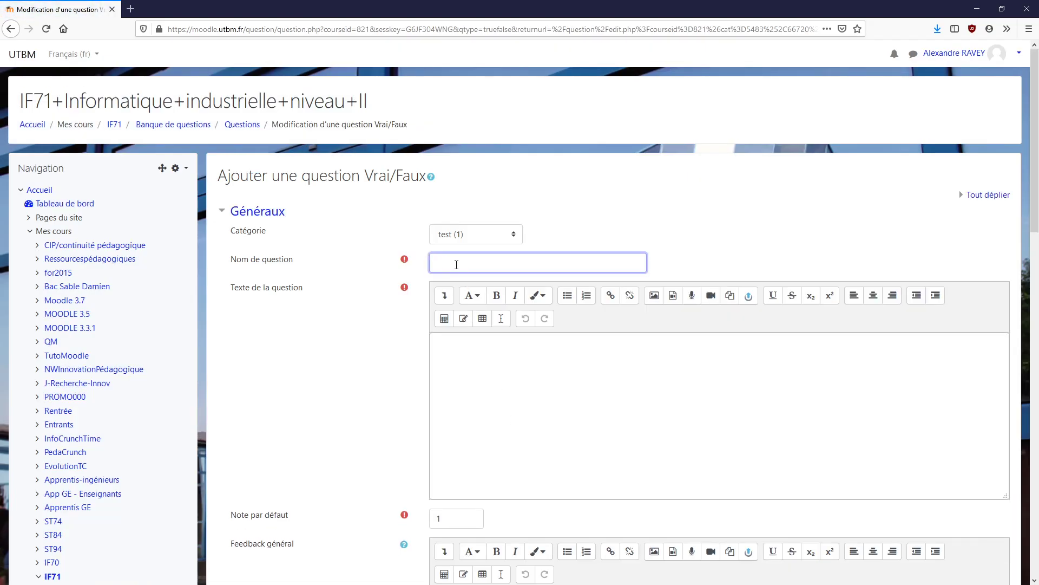
type("Age du commandant")
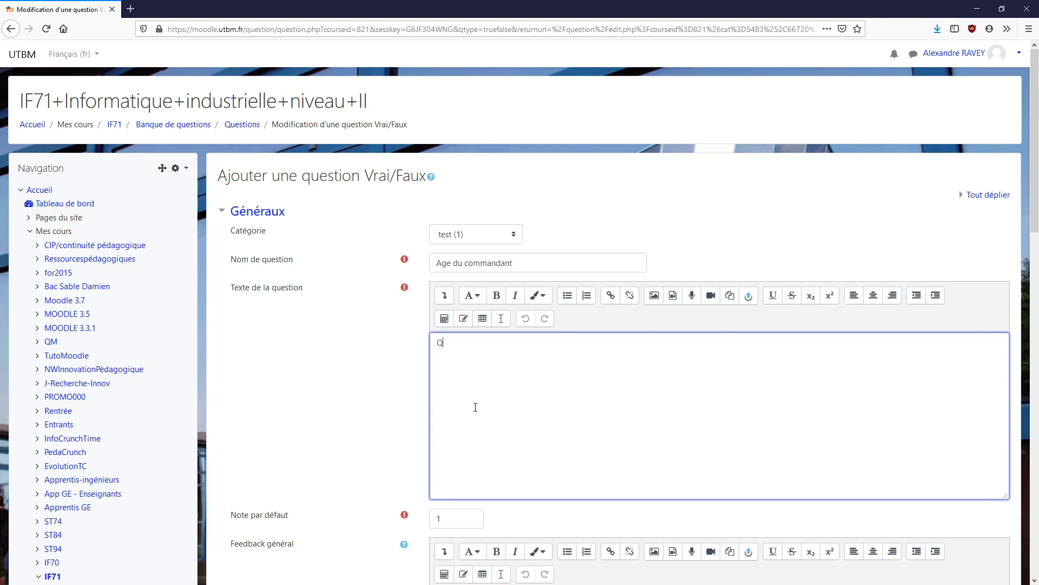
type("est l'age du commandant")
- Review the true/false question's feedback and answer settings and select Faux as the correct answer
scroll(353, 362, "down", 8)
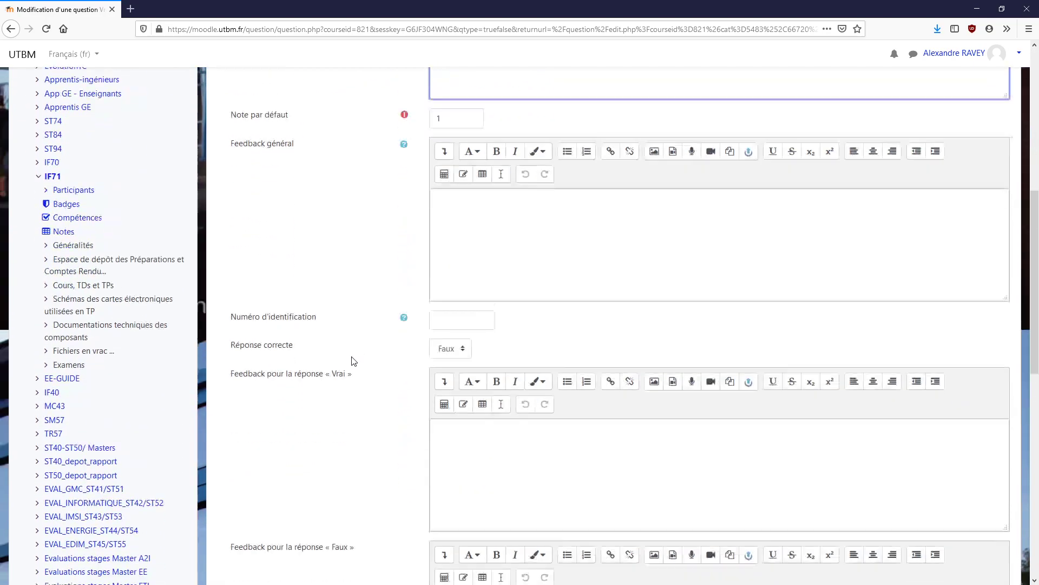
scroll(345, 351, "down", 3)
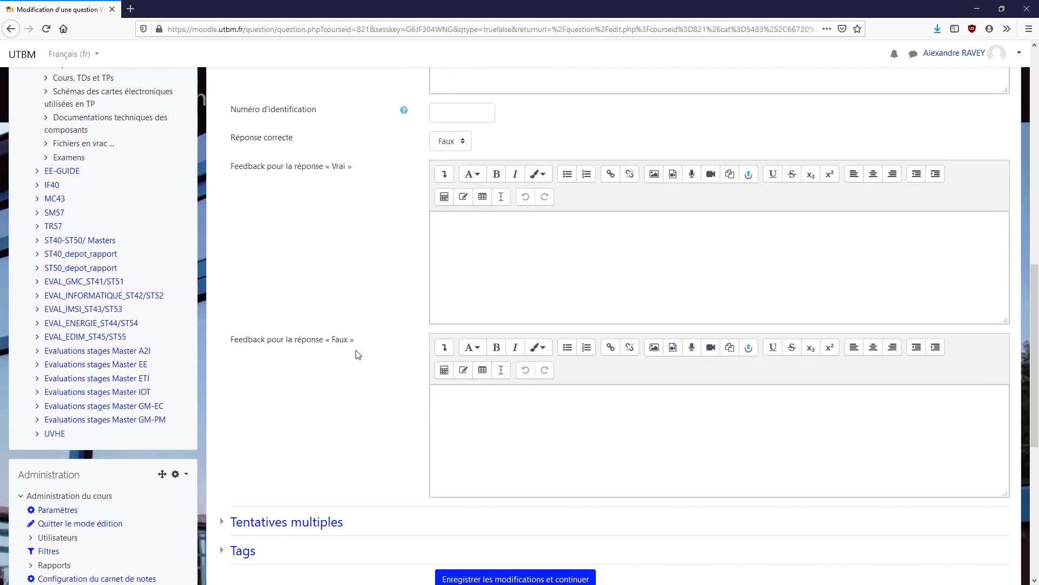
scroll(371, 348, "up", 2)
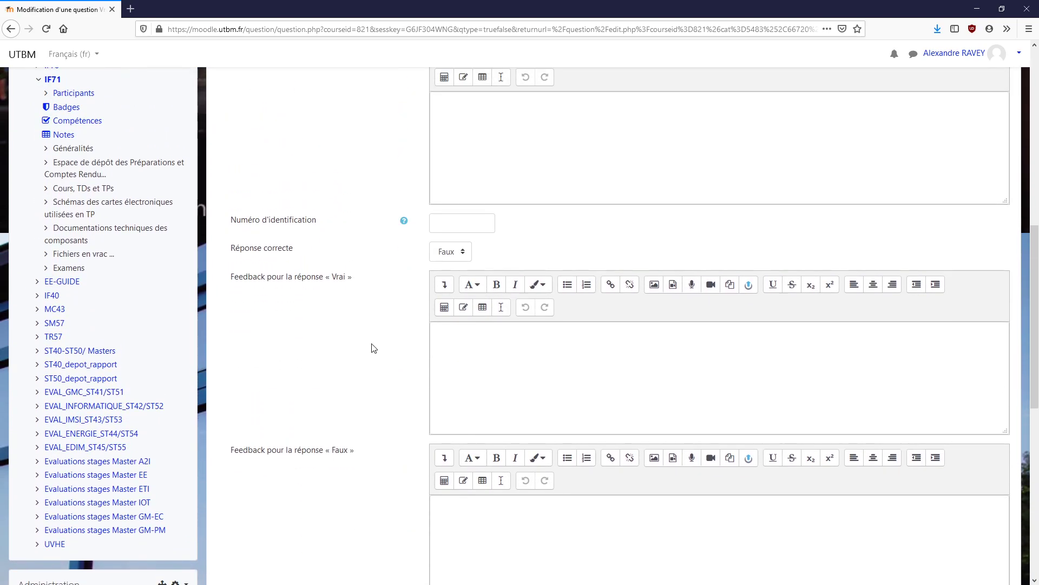
scroll(374, 348, "up", 5)
scroll(360, 406, "down", 2)
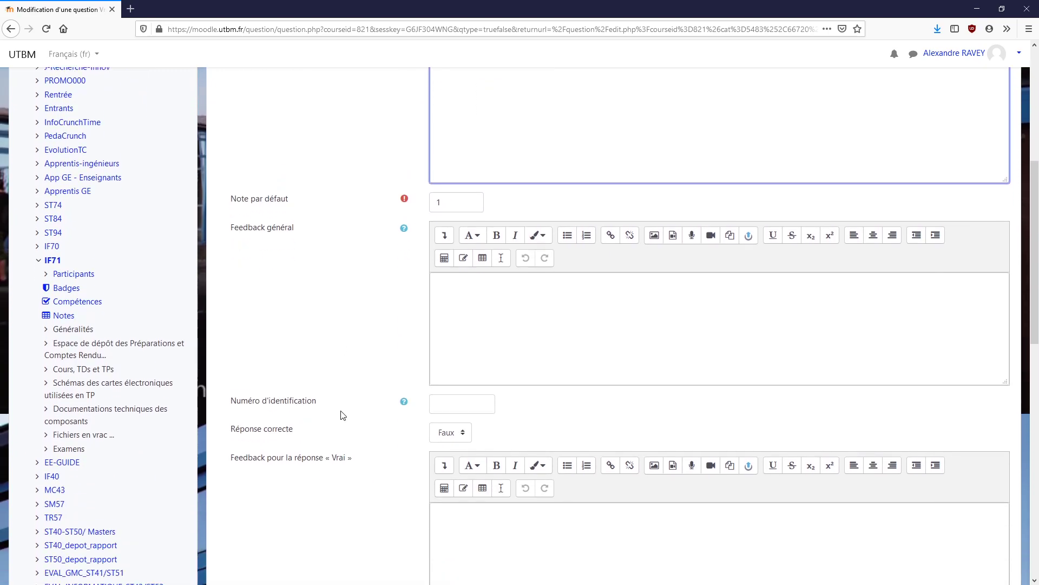
left_click(464, 421)
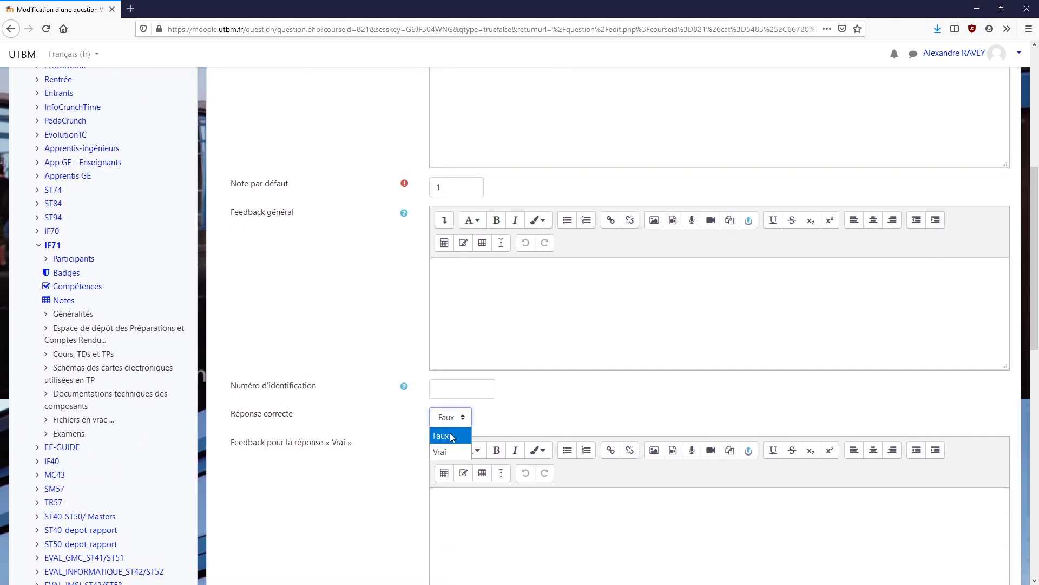
left_click(452, 436)
- Replace the question text with "Le commandant a il 40 ans?"
scroll(441, 263, "up", 4)
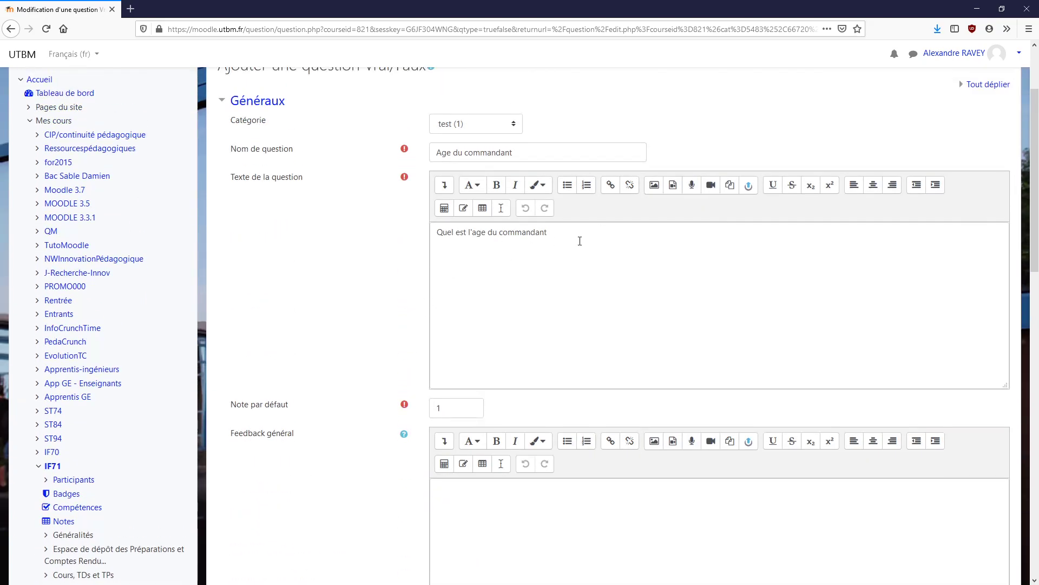
left_click(575, 239)
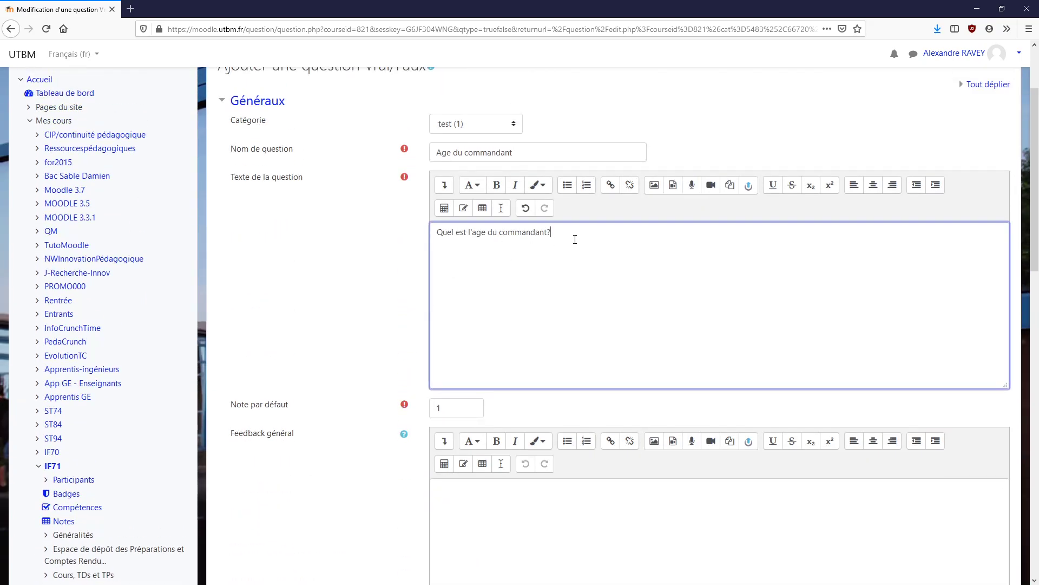
key("BackSpace")
key("BackSpace")
key("BackSpace")
key("BackSpace")
key("BackSpace")
key("BackSpace")
key("BackSpace")
key("BackSpace")
key("BackSpace")
key("BackSpace")
key("BackSpace")
key("BackSpace")
key("BackSpace")
key("BackSpace")
key("BackSpace")
key("BackSpace")
key("BackSpace")
key("BackSpace")
key("BackSpace")
key("BackSpace")
type("Le commandant a il 40")
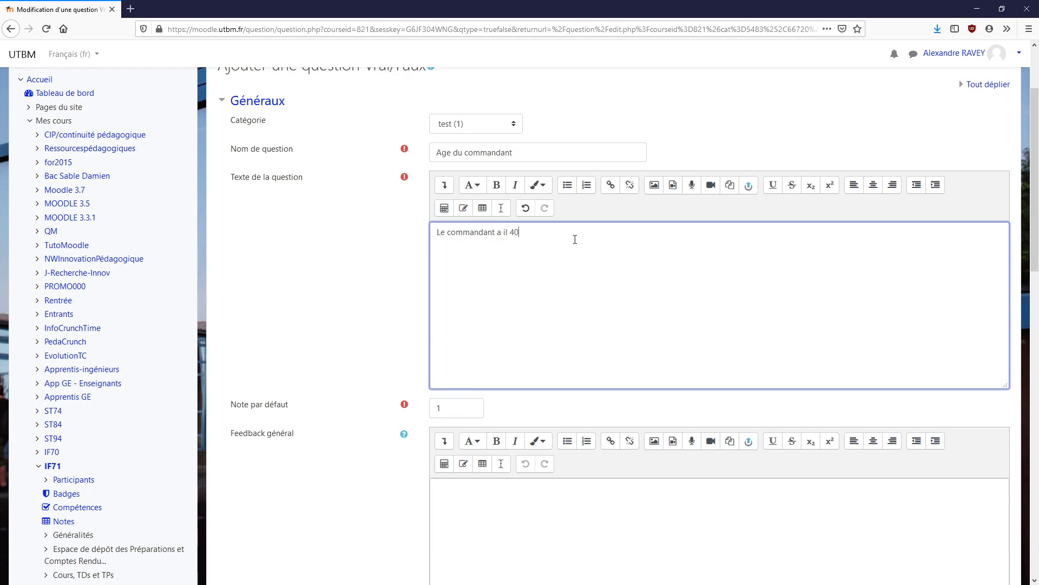
type(" ans?")
- Check the default mark and remaining settings, keep them as they are and save the true/false question
scroll(285, 364, "down", 3)
key("Tab")
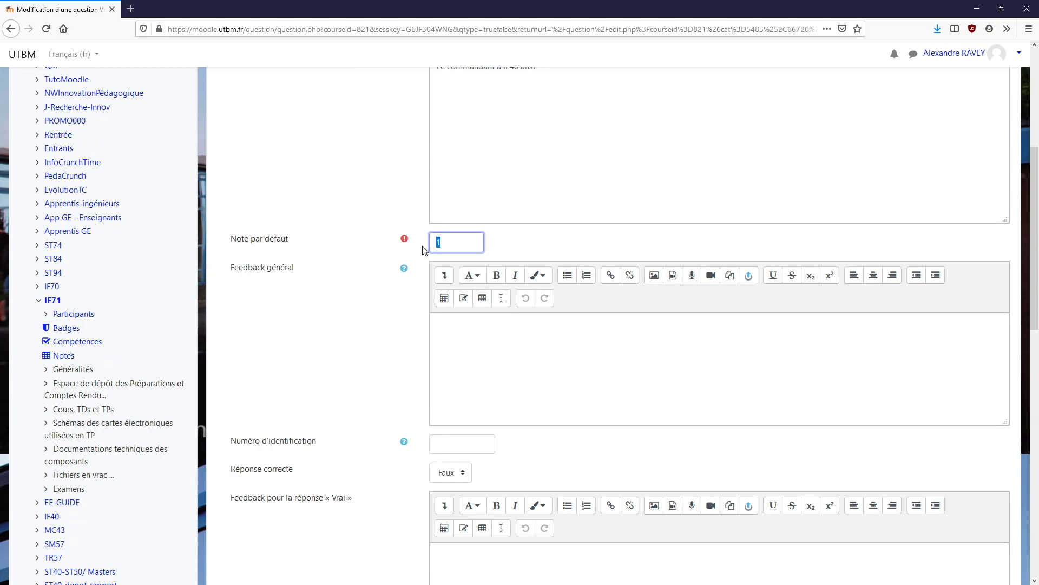
left_click(365, 349)
scroll(365, 350, "down", 4)
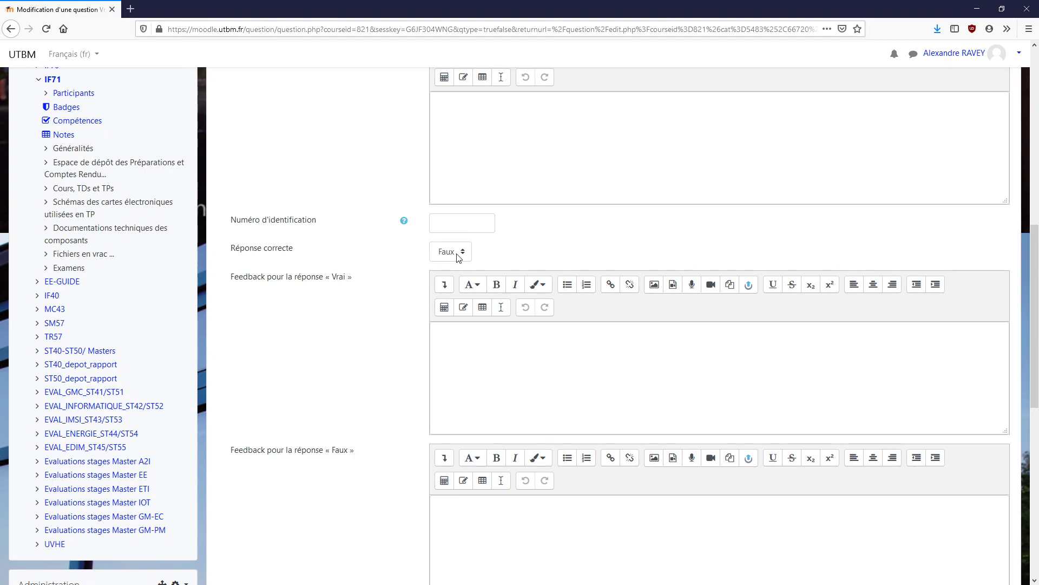
scroll(366, 383, "down", 7)
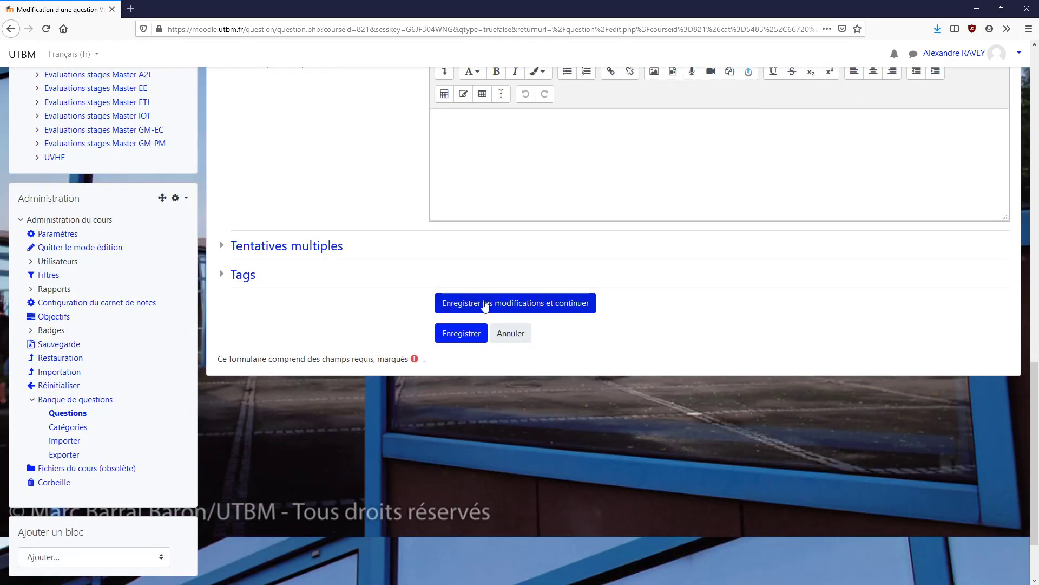
left_click(462, 334)
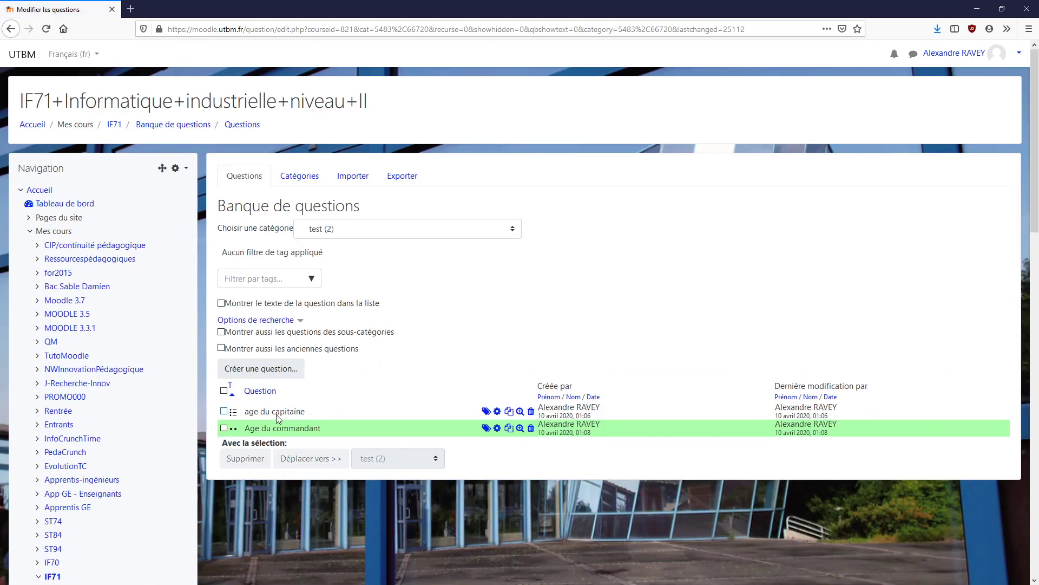
- Preview the "Age du commandant" question, submit the answer Faux and close the preview after reading the feedback
left_click(520, 428)
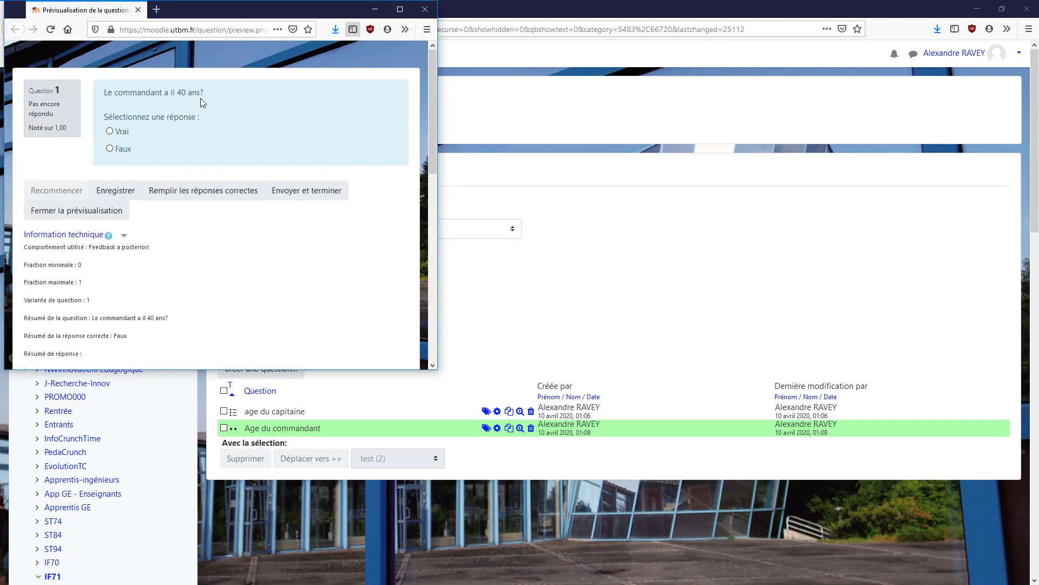
left_click(109, 149)
left_click(291, 192)
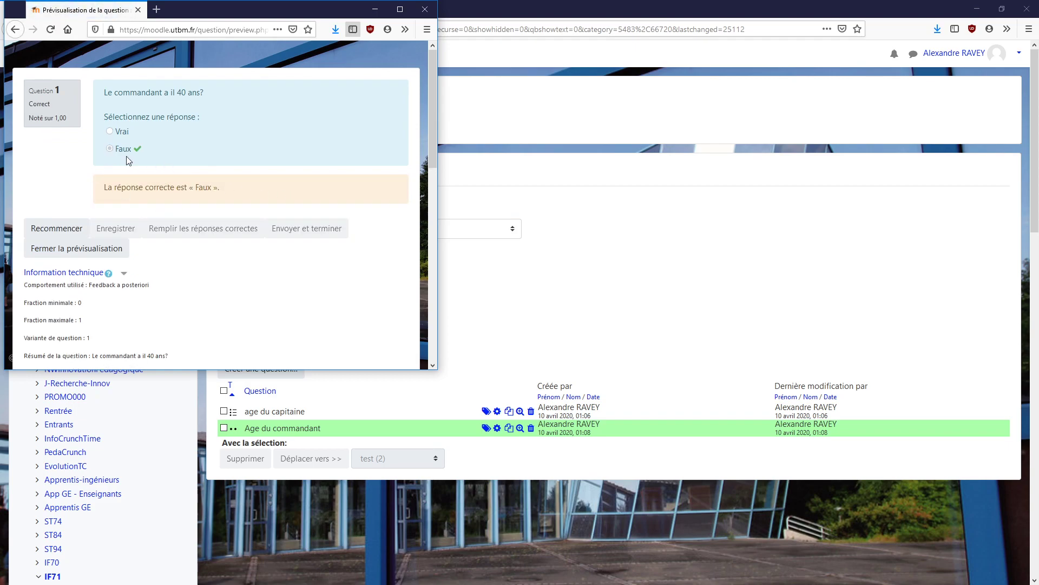
left_click(86, 250)
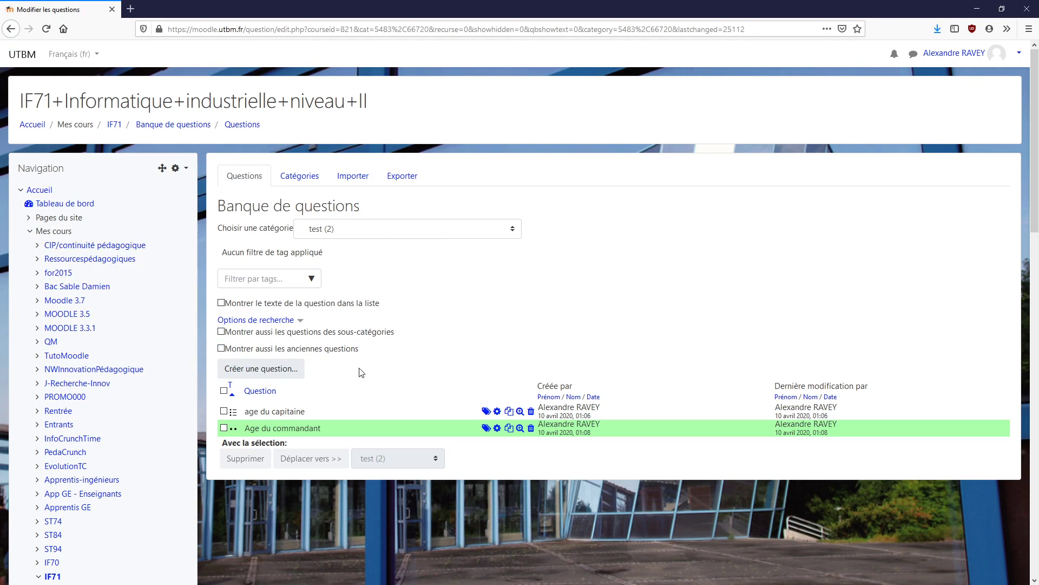
- Create a new question of type Numérique in the "test" category
left_click(251, 370)
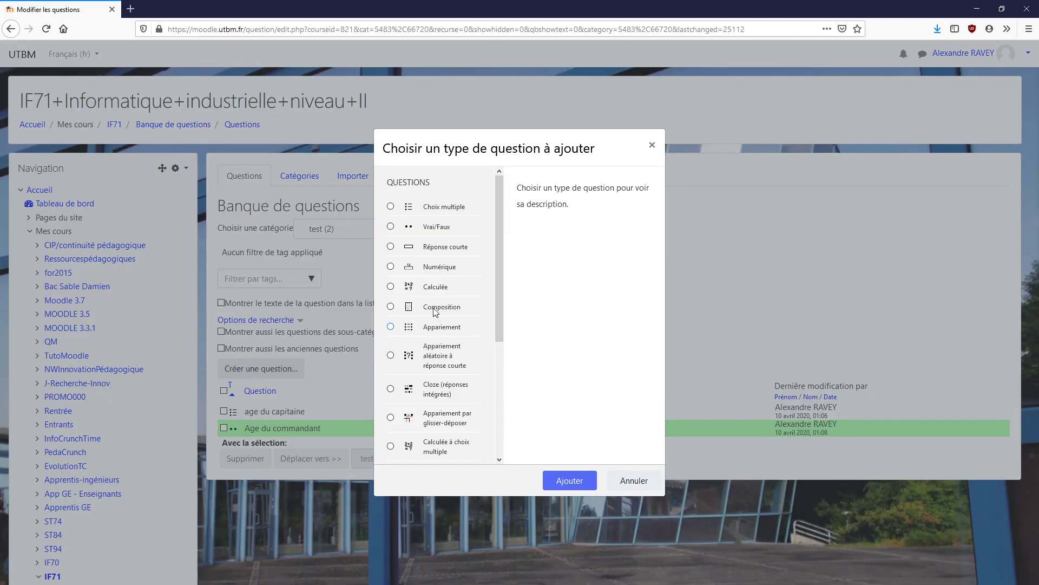
left_click(390, 267)
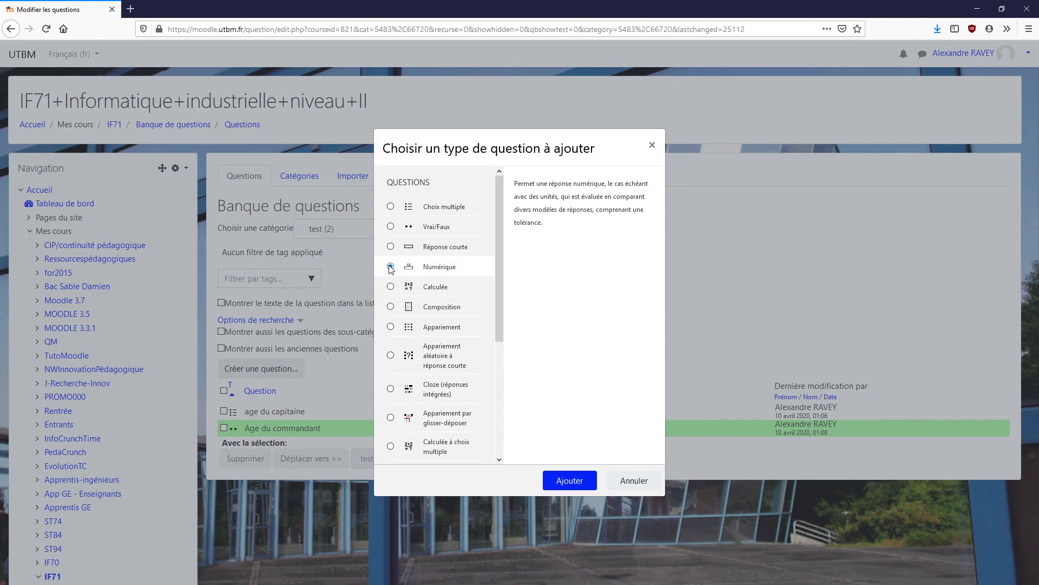
left_click(564, 480)
- Name the question "addition" and enter the question text "Réalisez l'addition de 5+55"
scroll(314, 311, "down", 2)
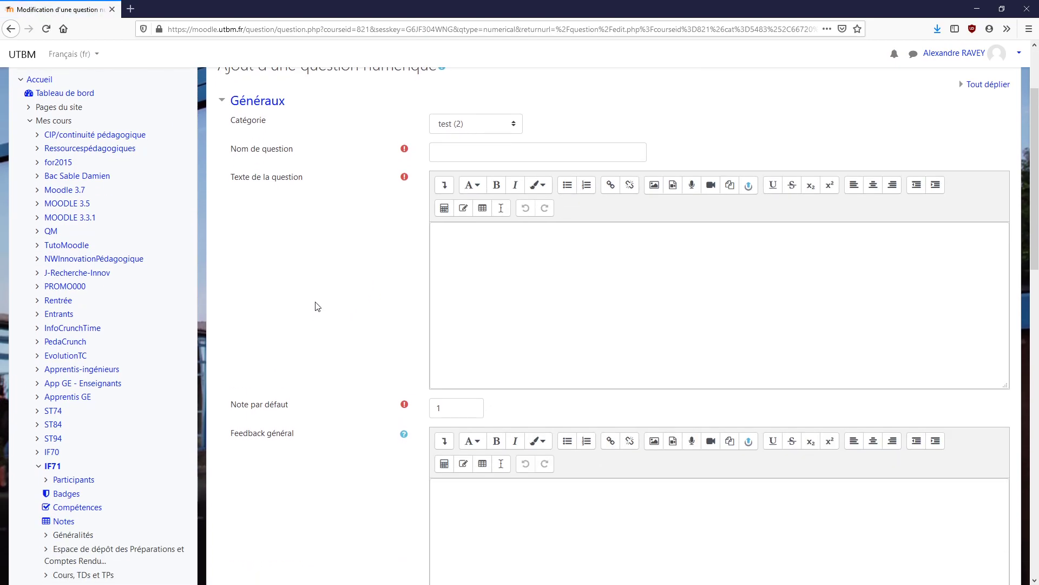
left_click(464, 153)
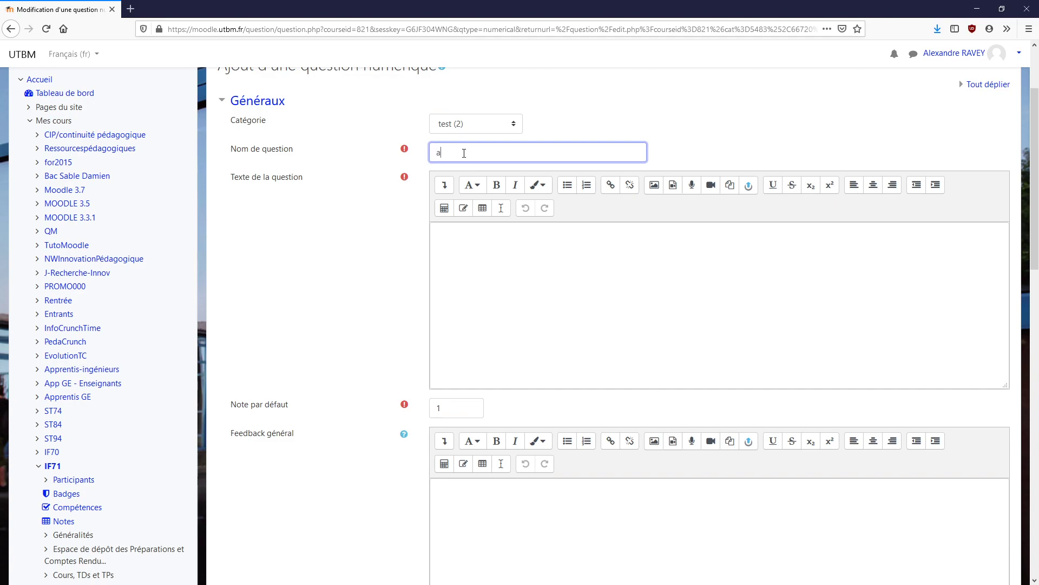
type("additioné\"")
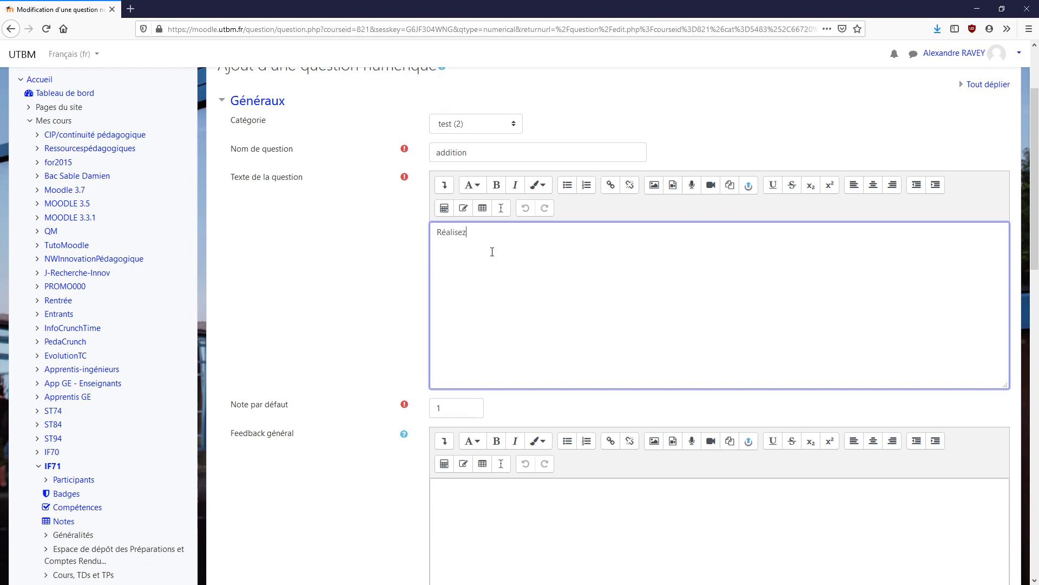
type("alisez l'addition de 5+55")
- Keep the default mark and enter 60 as answer 1 with a grade of 100%
scroll(358, 254, "down", 5)
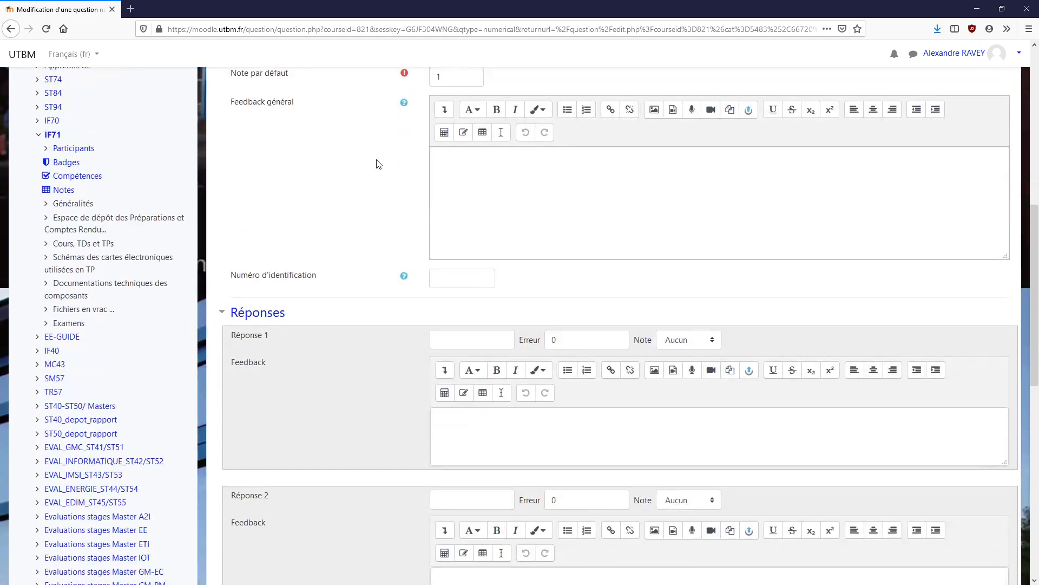
scroll(378, 162, "up", 2)
double_click(431, 186)
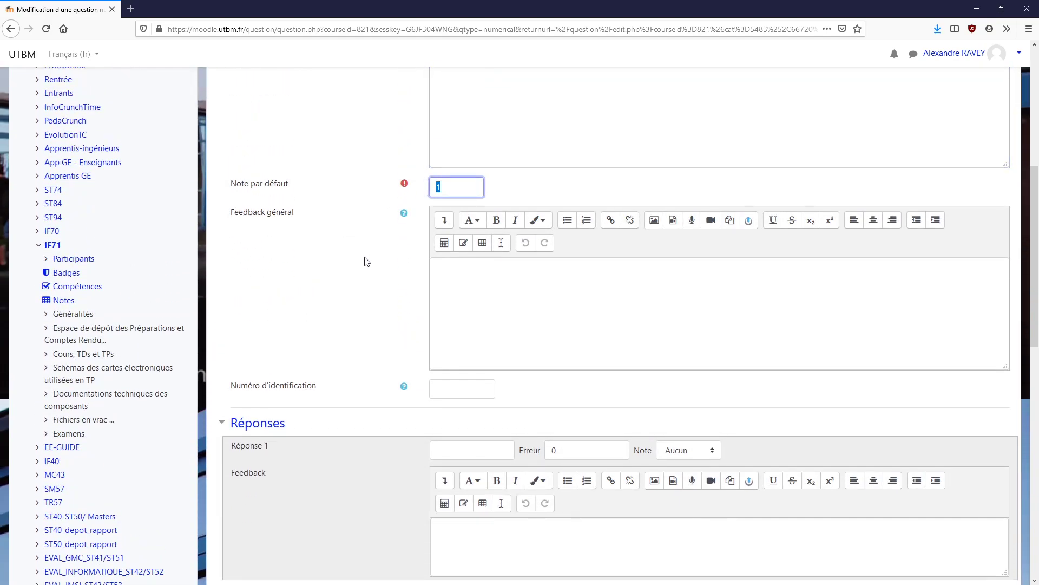
scroll(374, 255, "down", 2)
scroll(374, 254, "down", 3)
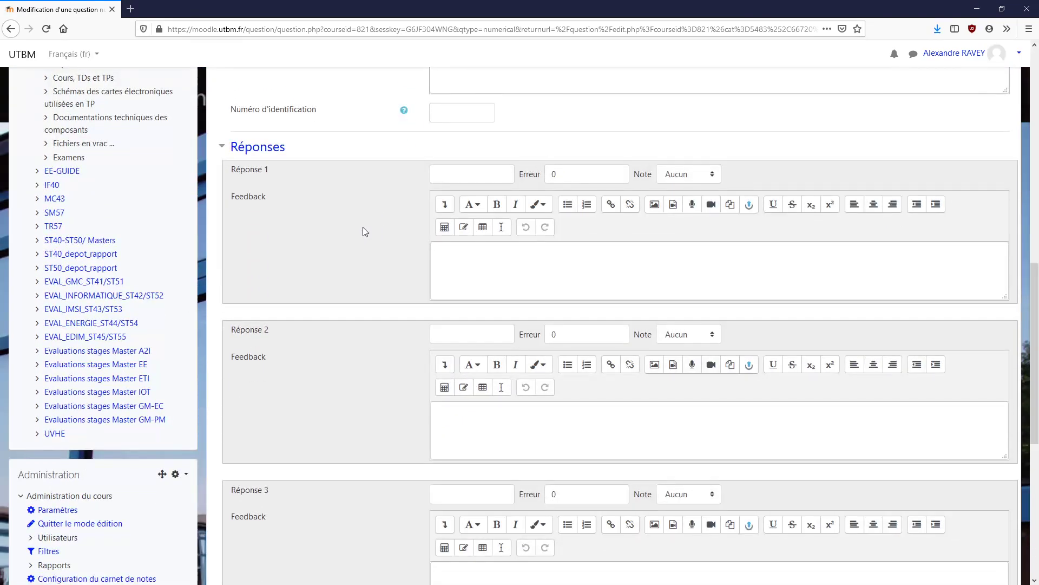
scroll(362, 231, "down", 1)
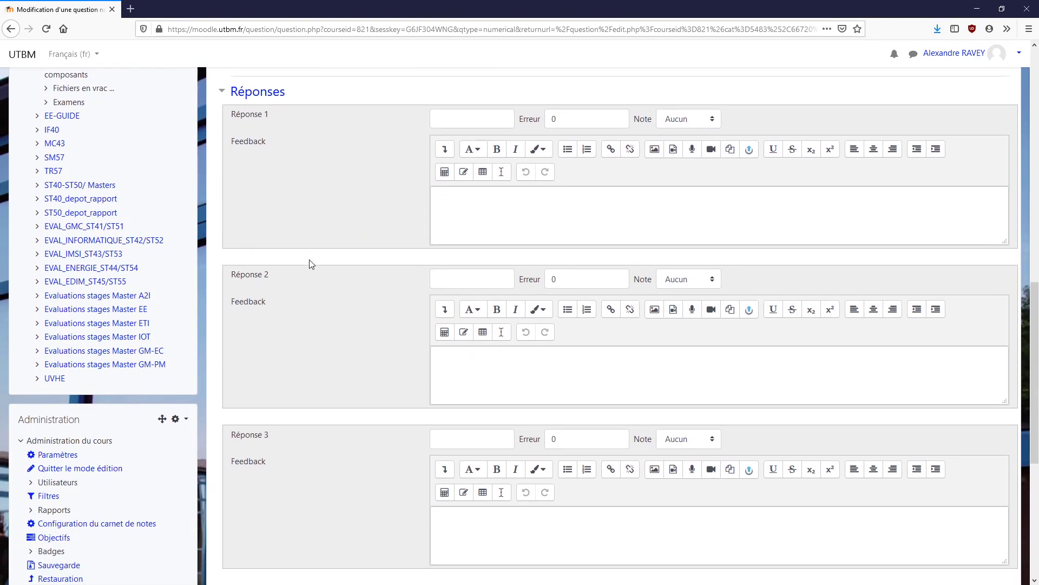
scroll(360, 204, "up", 3)
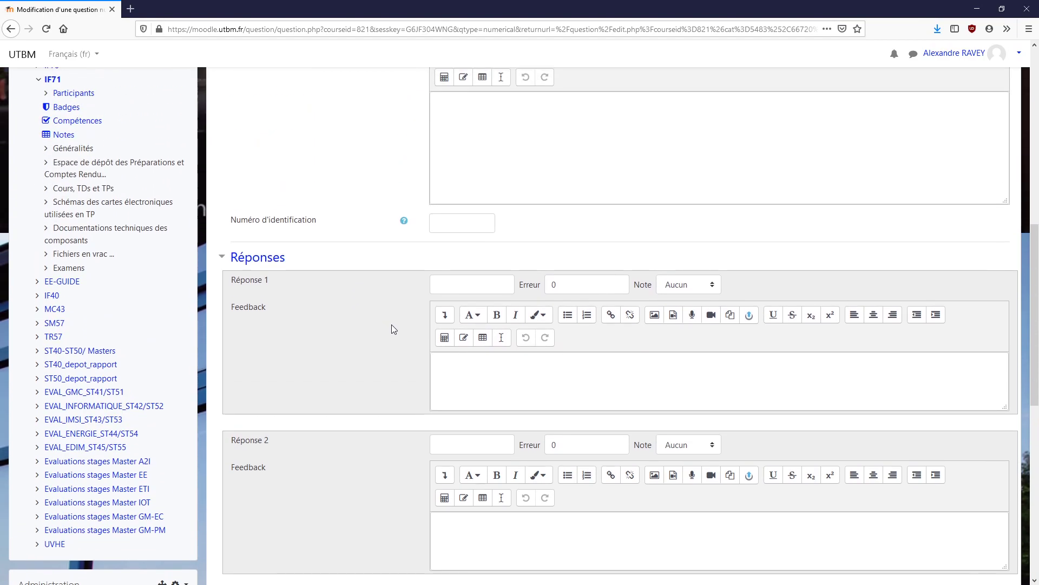
left_click(478, 284)
type("60")
left_click(689, 285)
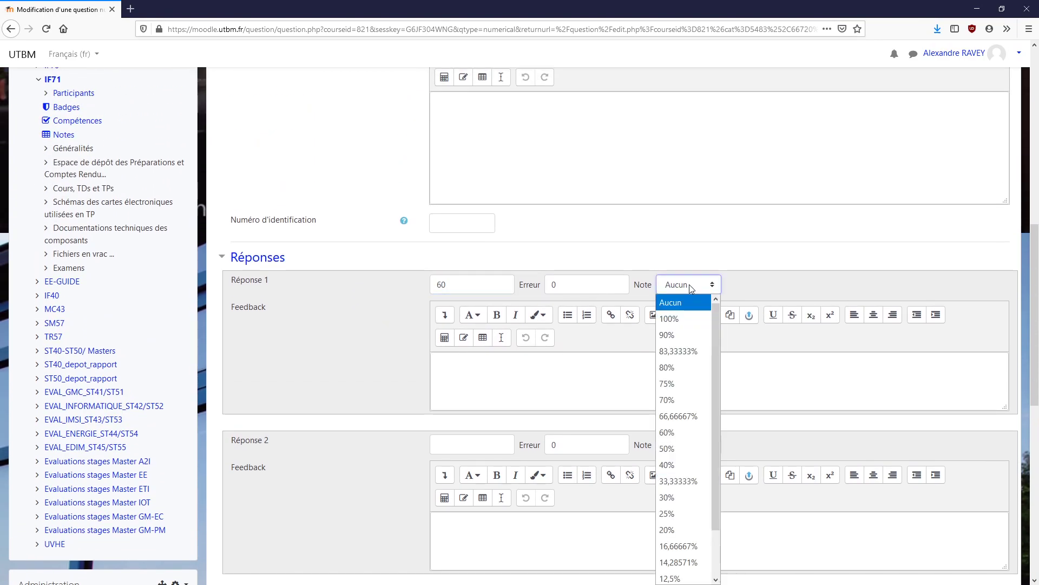
left_click(680, 316)
- Enter 50 as answer 2 without a grade and save the numerical question
scroll(310, 294, "down", 7)
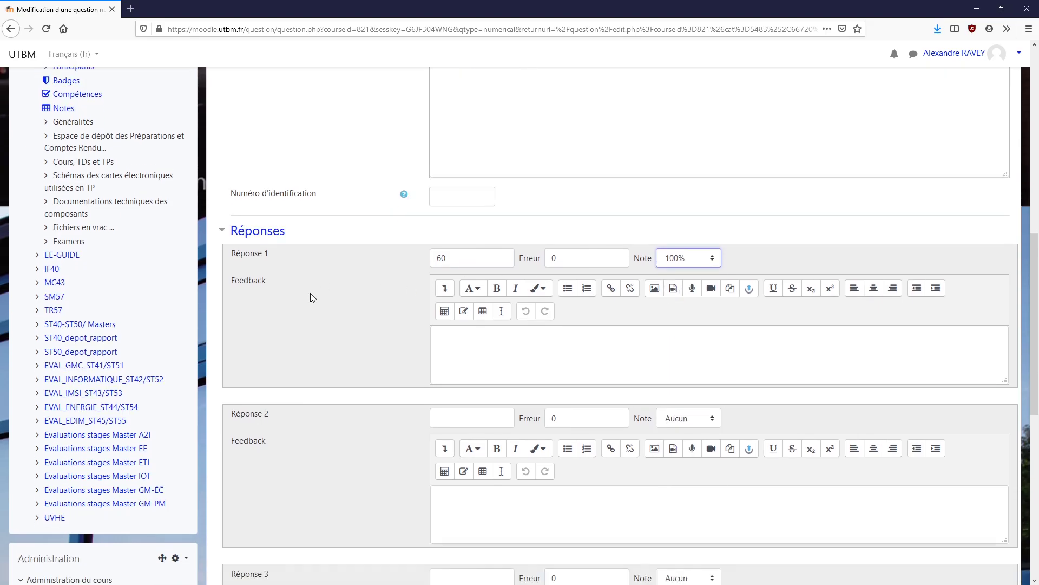
scroll(333, 274, "up", 15)
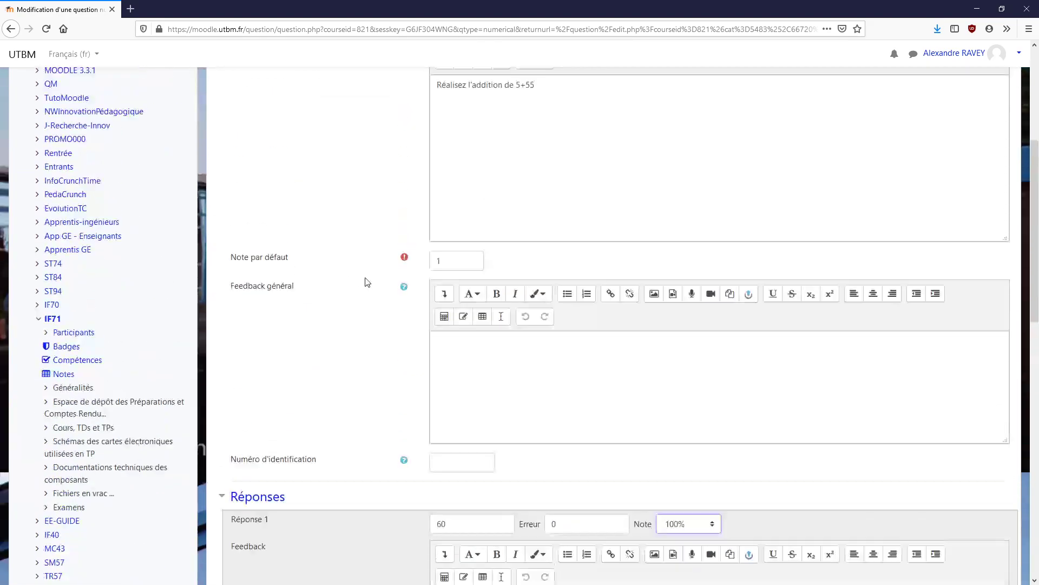
scroll(374, 283, "down", 12)
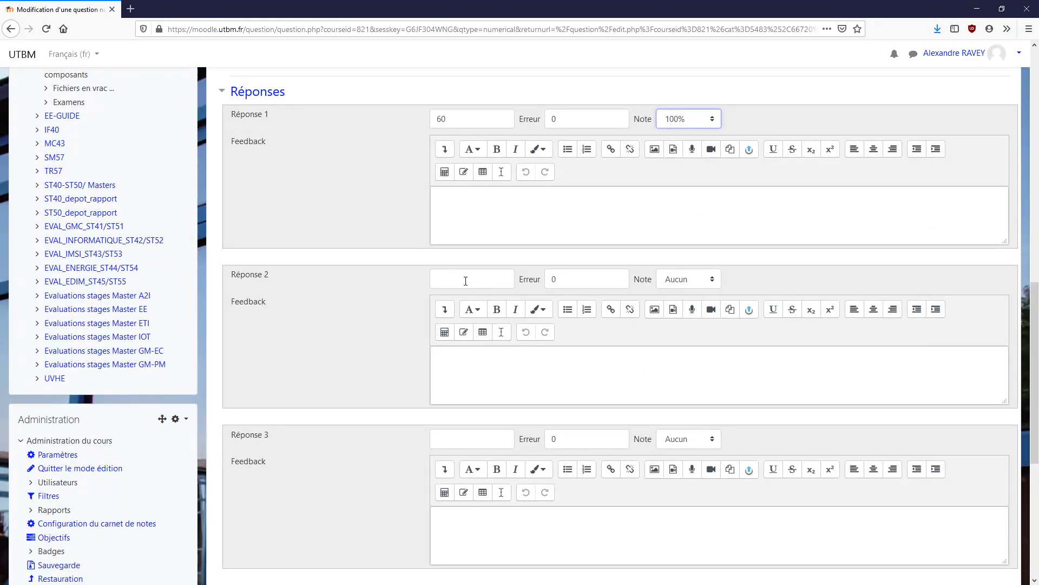
left_click(466, 281)
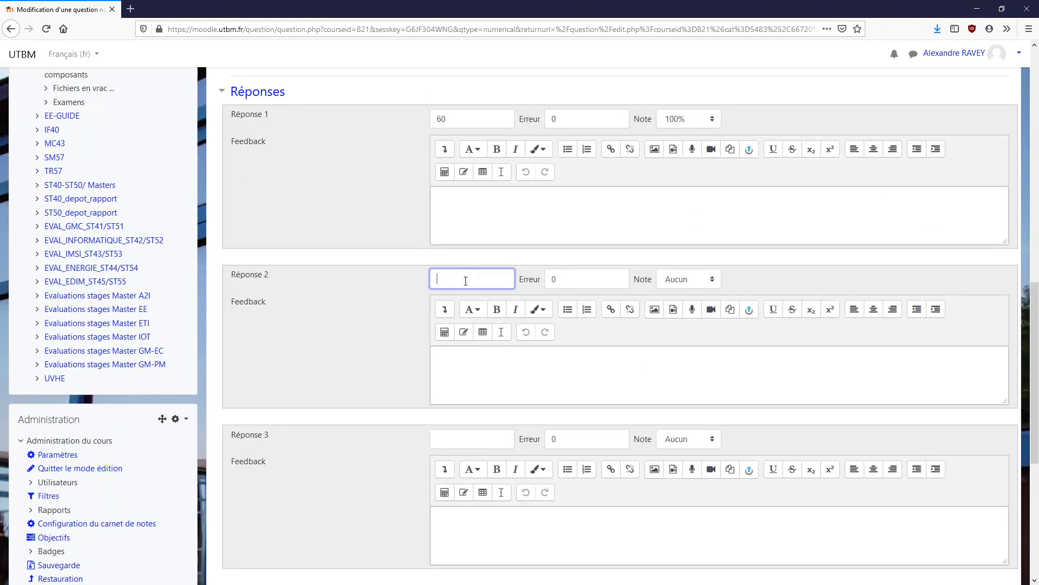
type("50")
scroll(319, 273, "up", 4)
scroll(324, 273, "down", 9)
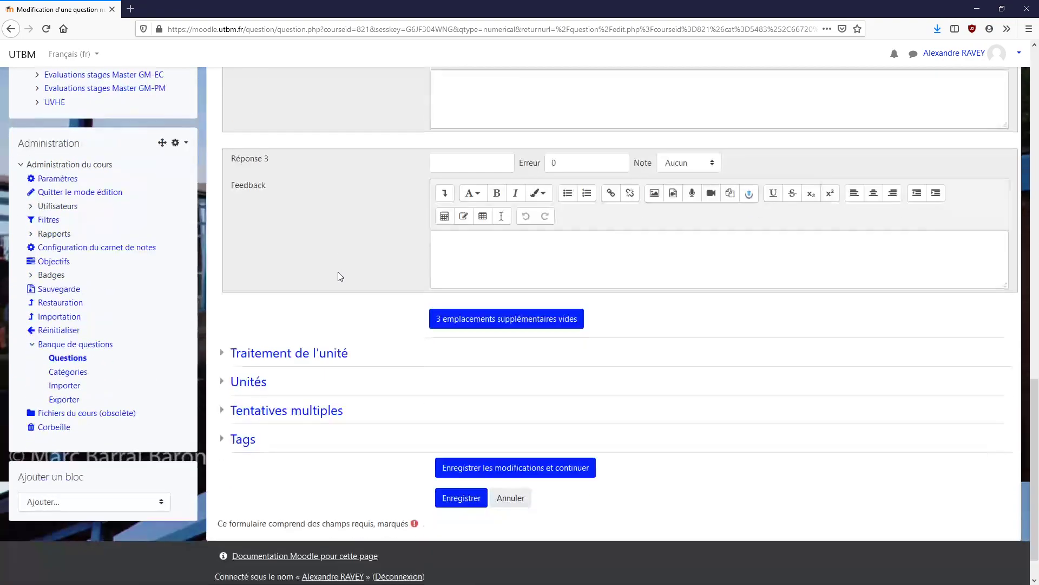
left_click(456, 503)
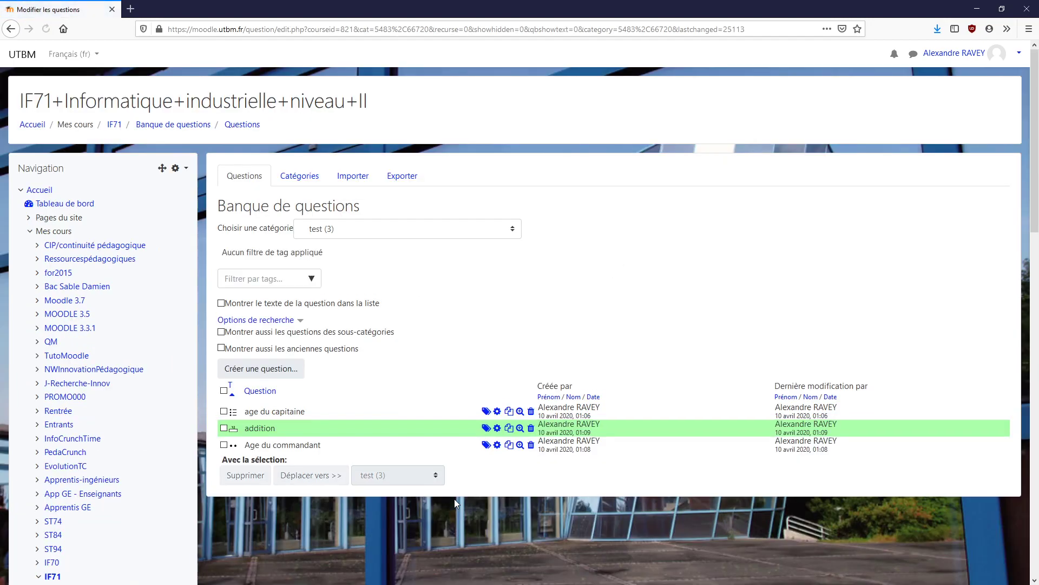
- Preview the "addition" question, move the preview window clear, and submit 60 as the answer
left_click(520, 428)
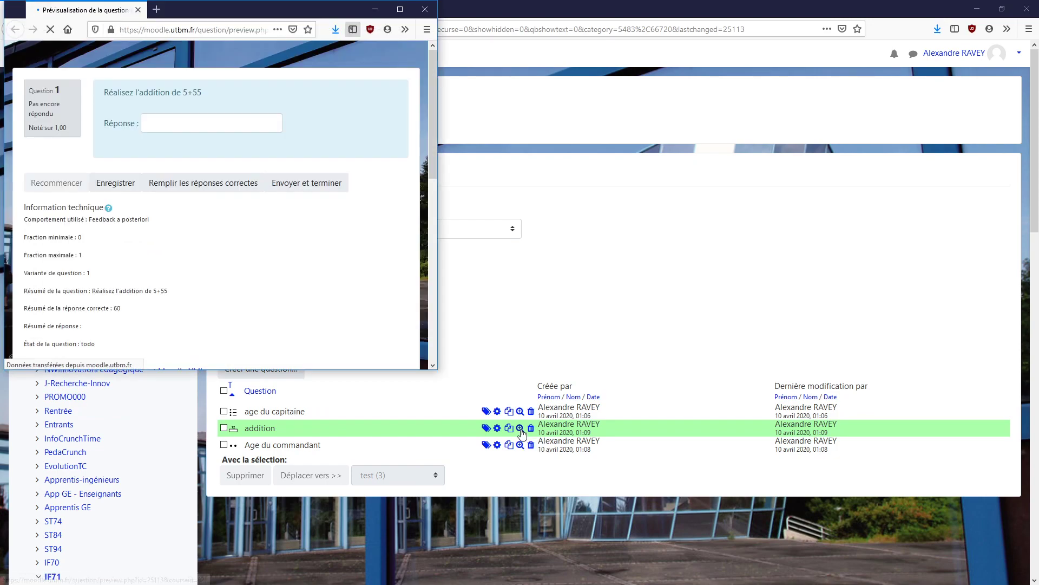
left_click_drag(203, 12, 420, 79)
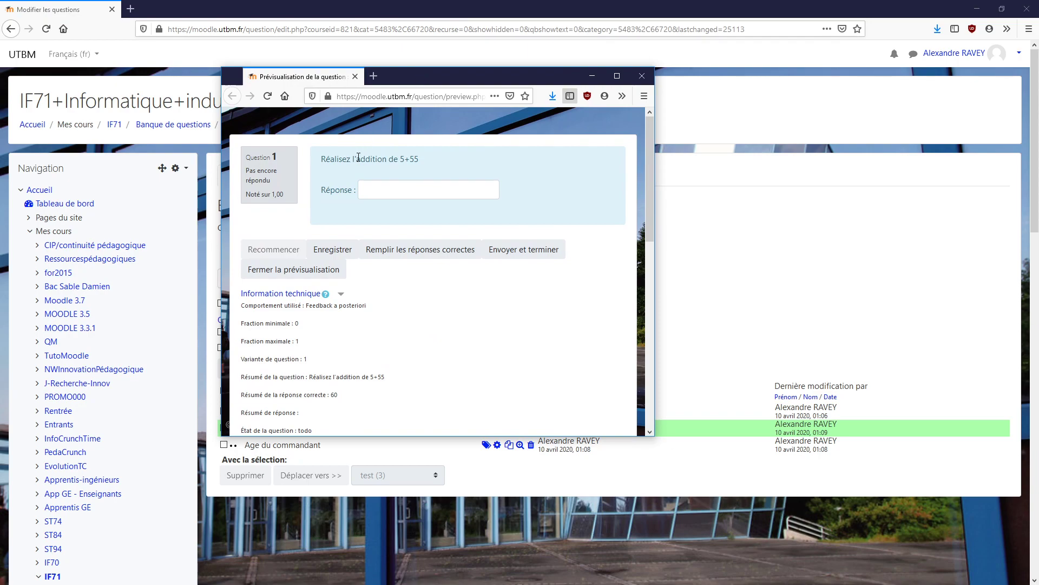
left_click_drag(340, 161, 422, 162)
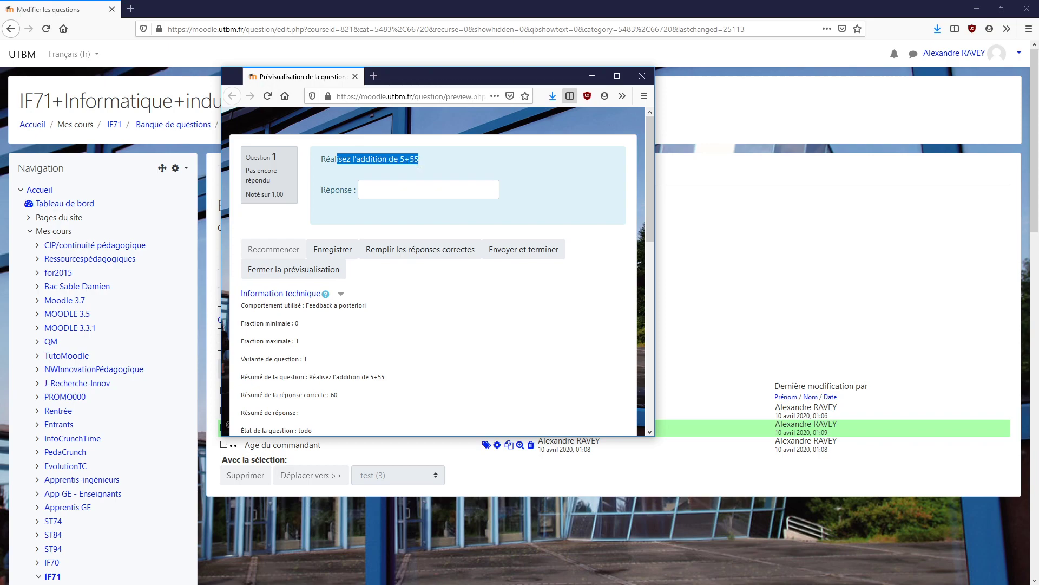
left_click(425, 159)
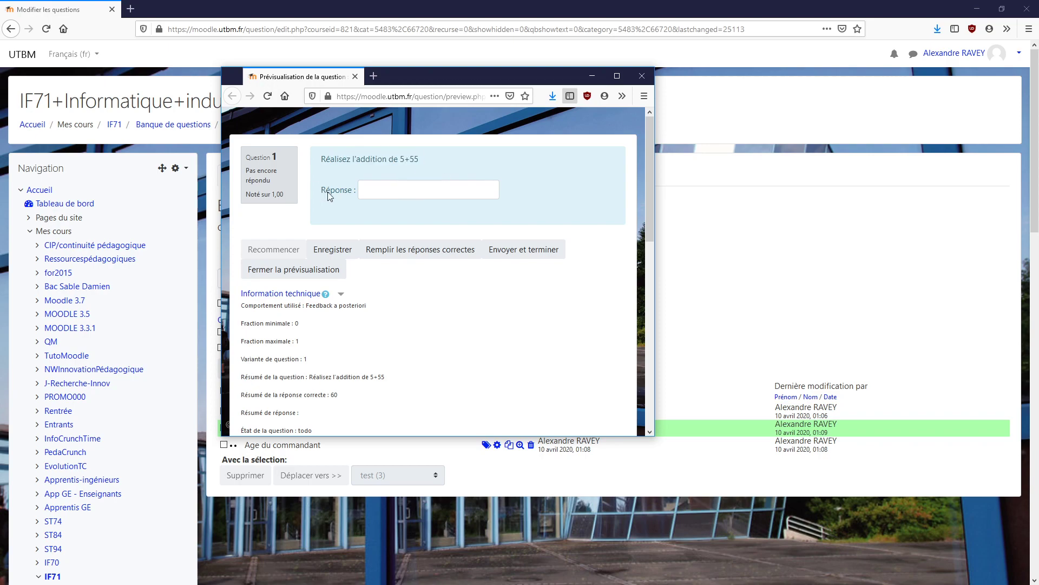
left_click(384, 192)
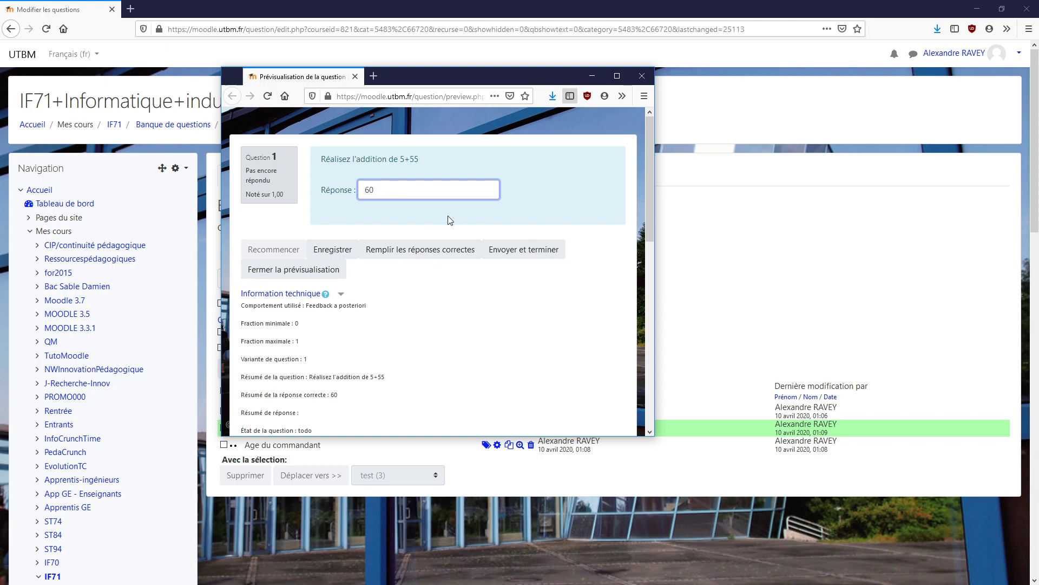
left_click(511, 249)
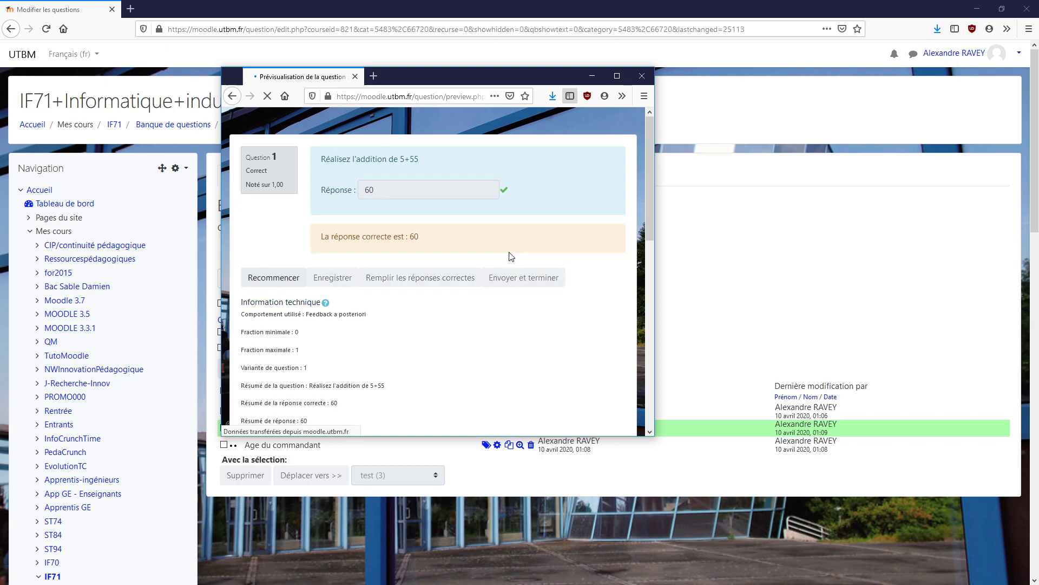
double_click(380, 190)
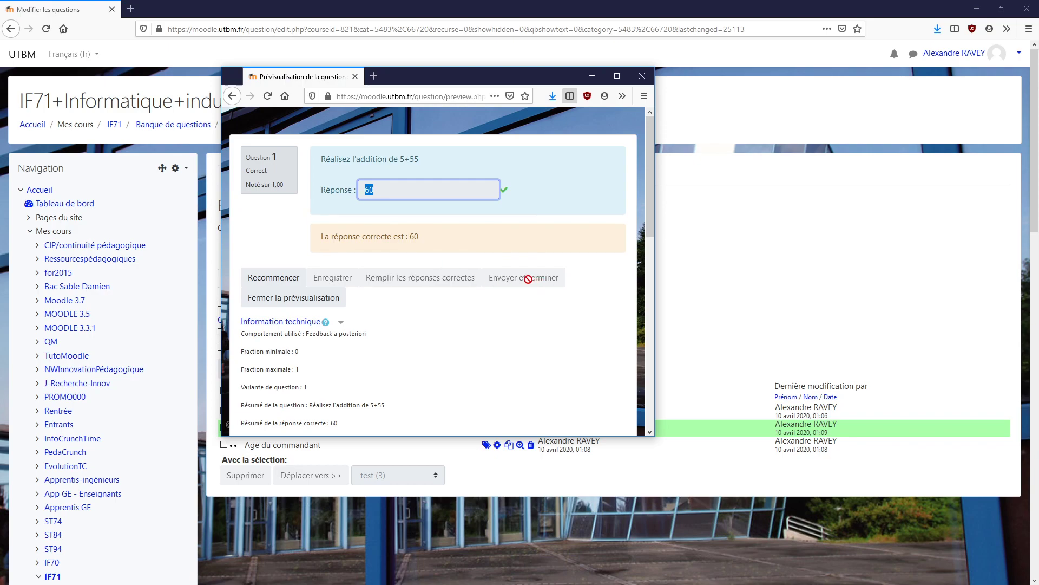
- Restart the preview, submit the wrong answer 59, then reset the attempt and close the preview
left_click(268, 278)
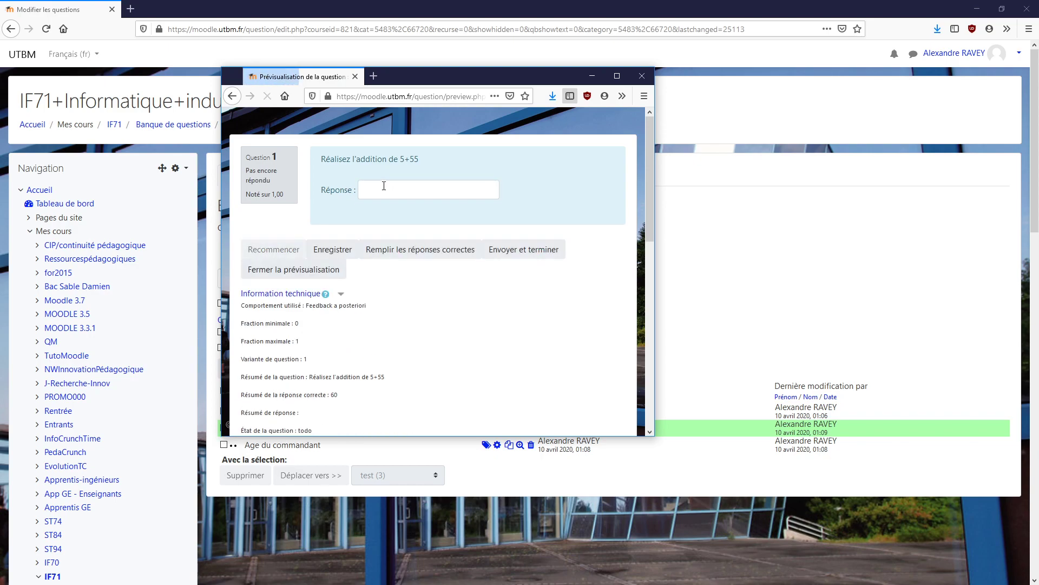
left_click(362, 187)
type("59")
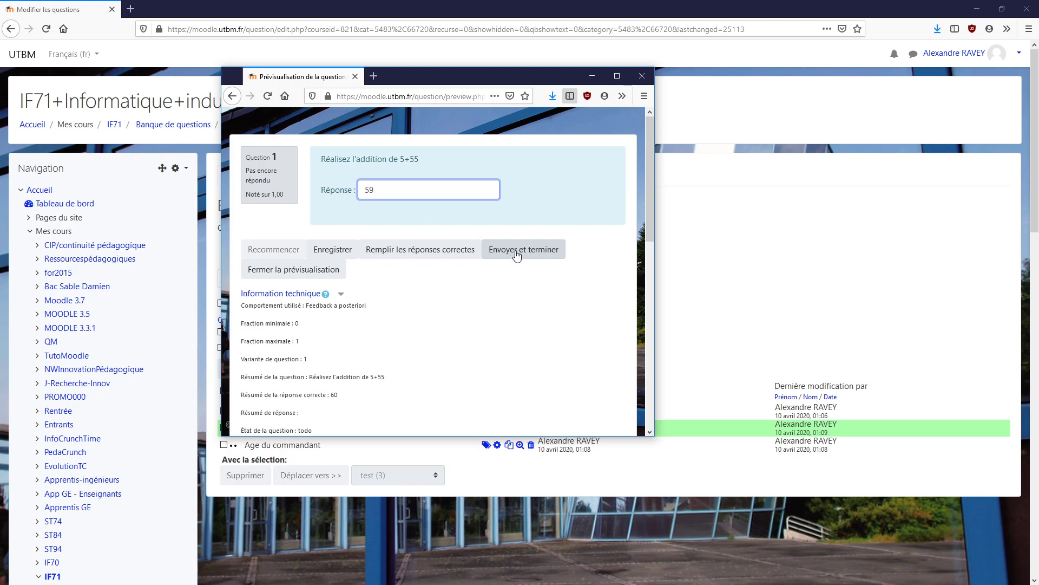
left_click(517, 254)
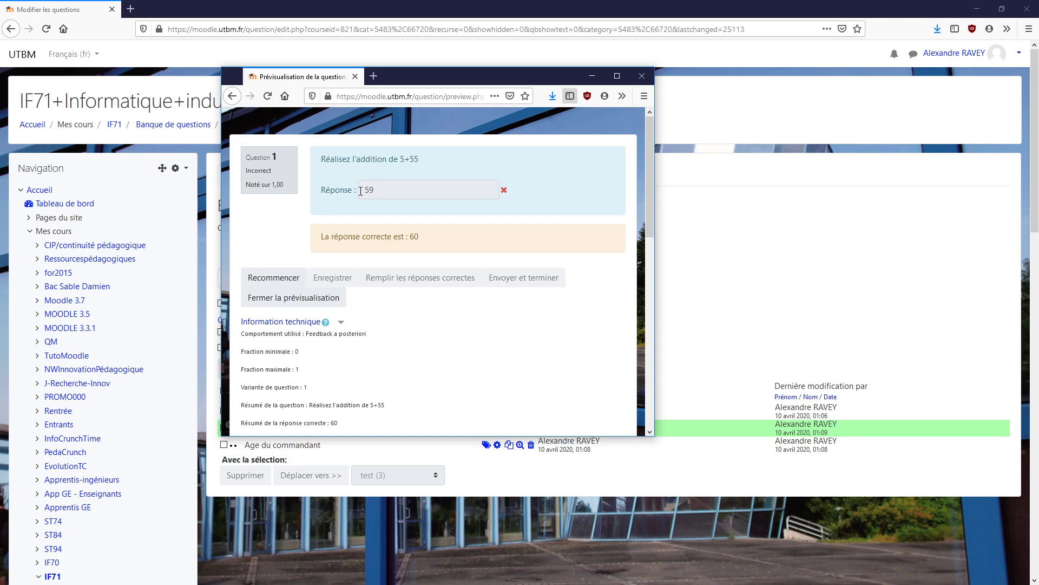
left_click(263, 277)
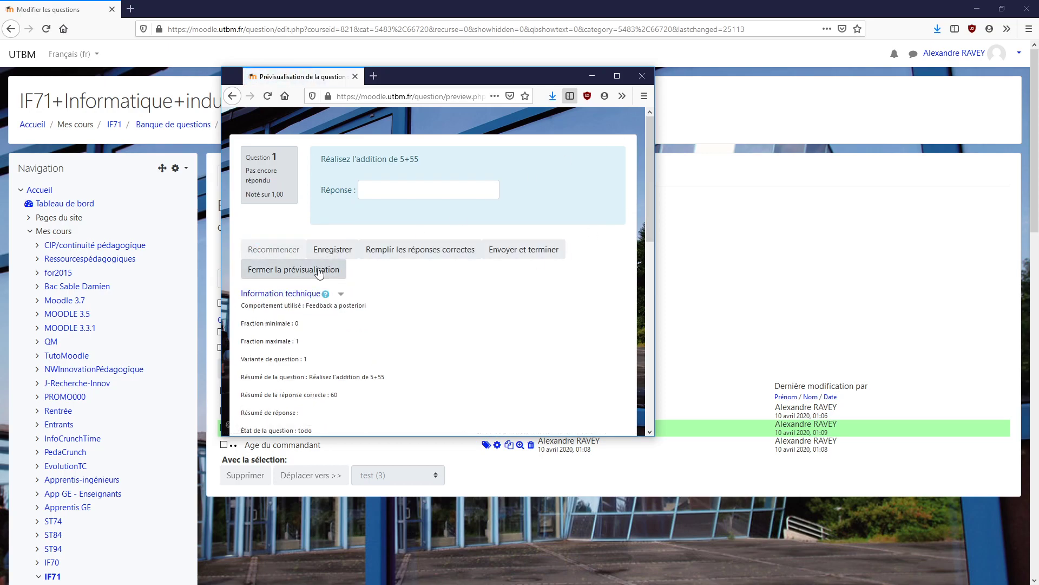
left_click(319, 268)
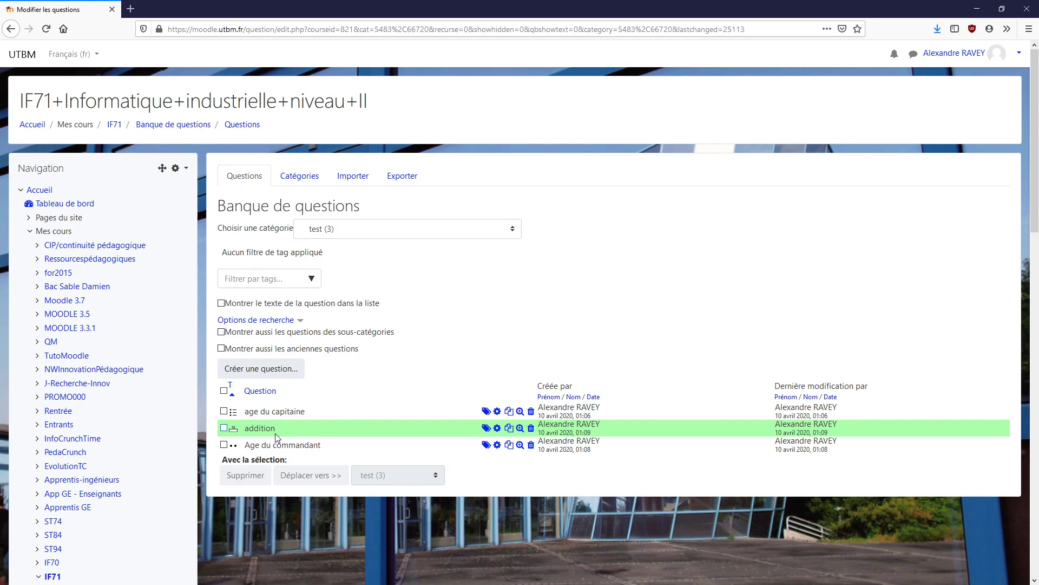
- Duplicate the "addition" question, name the copy "addition2" and change its text to "Réalisez l'addition de 5+50"
left_click(509, 428)
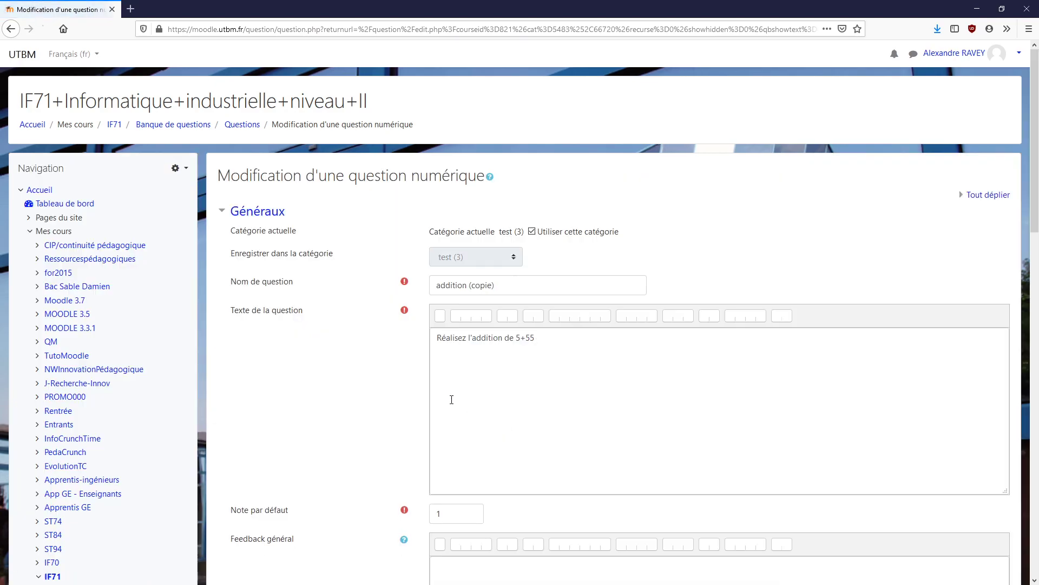
scroll(354, 399, "down", 7)
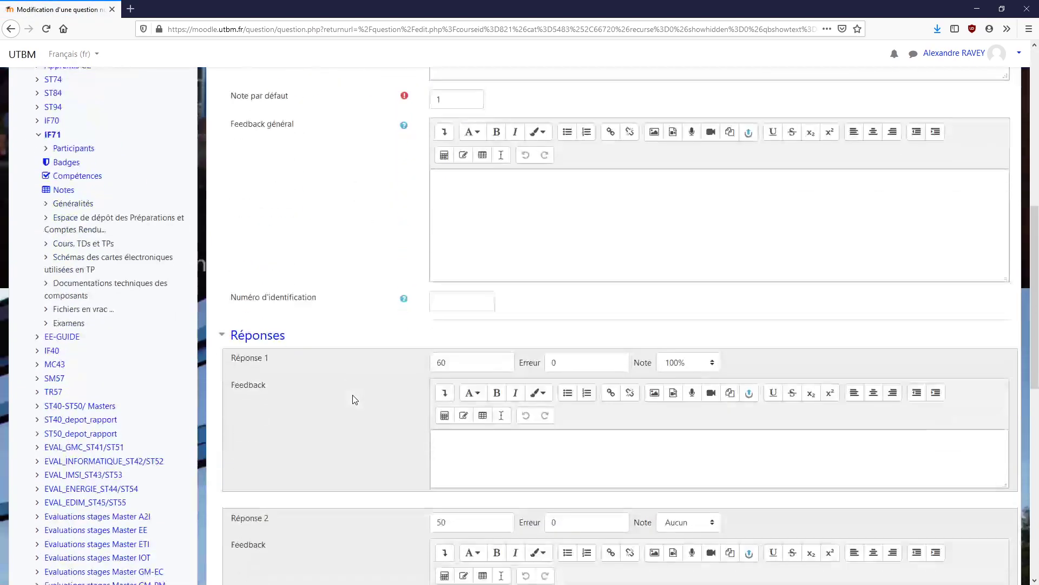
scroll(354, 399, "down", 5)
scroll(364, 348, "up", 5)
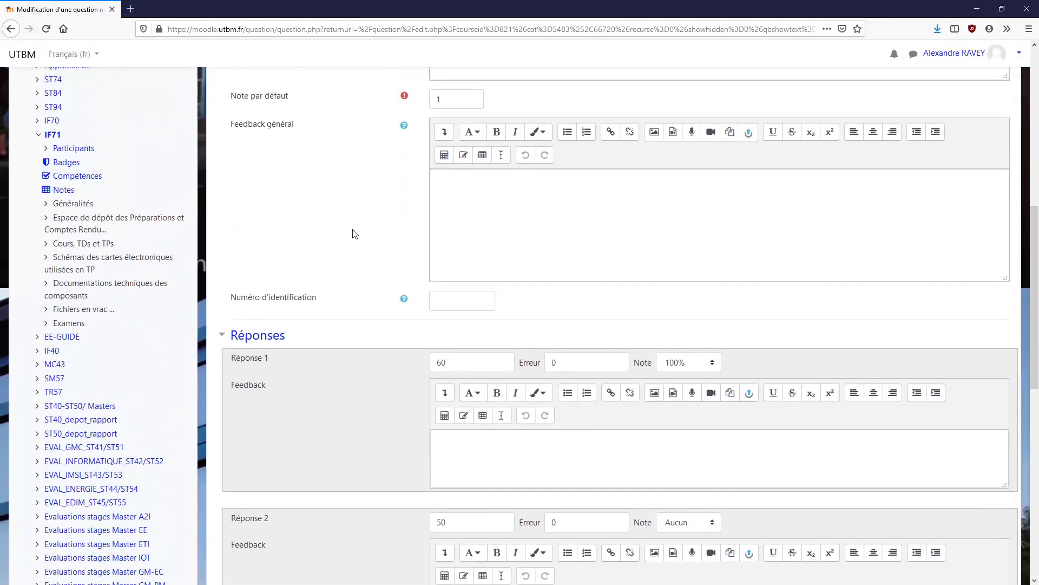
scroll(329, 366, "up", 7)
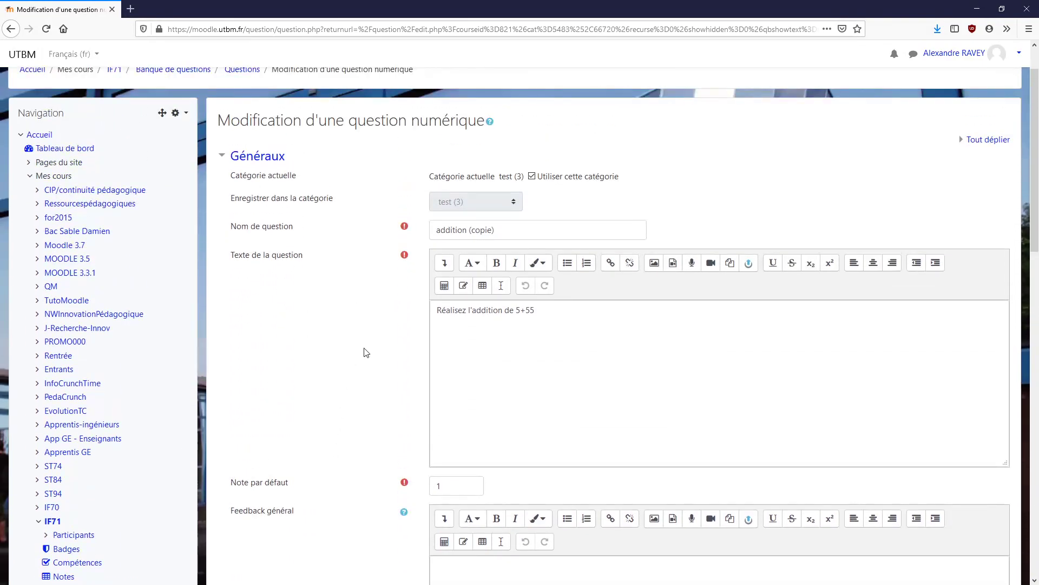
left_click_drag(495, 230, 467, 230)
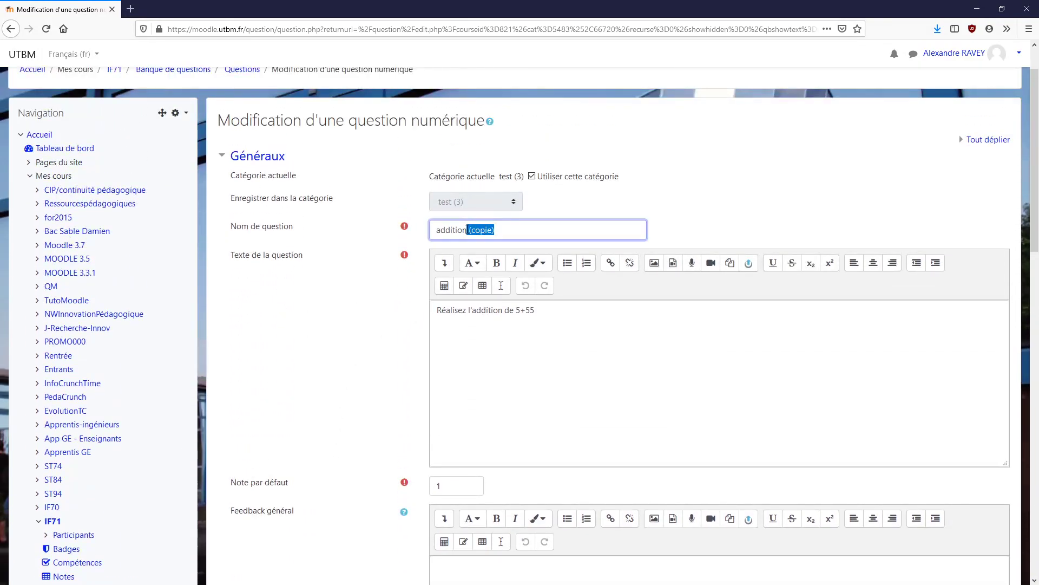
type("2")
left_click(538, 313)
key("BackSpace")
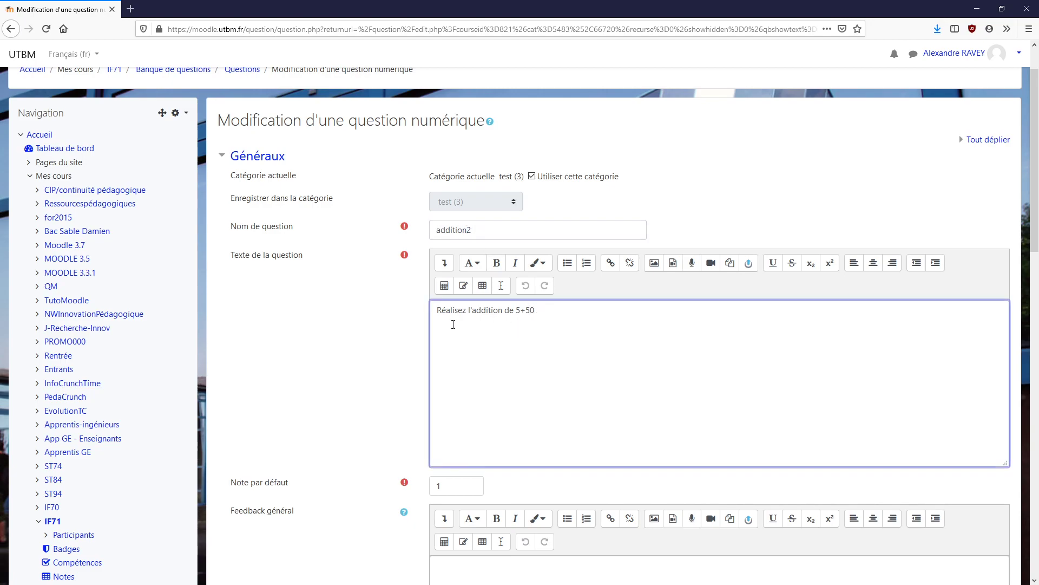
- Set answer 1 of "addition2" to 55 and save the question
scroll(297, 344, "down", 7)
left_click_drag(451, 366, 426, 355)
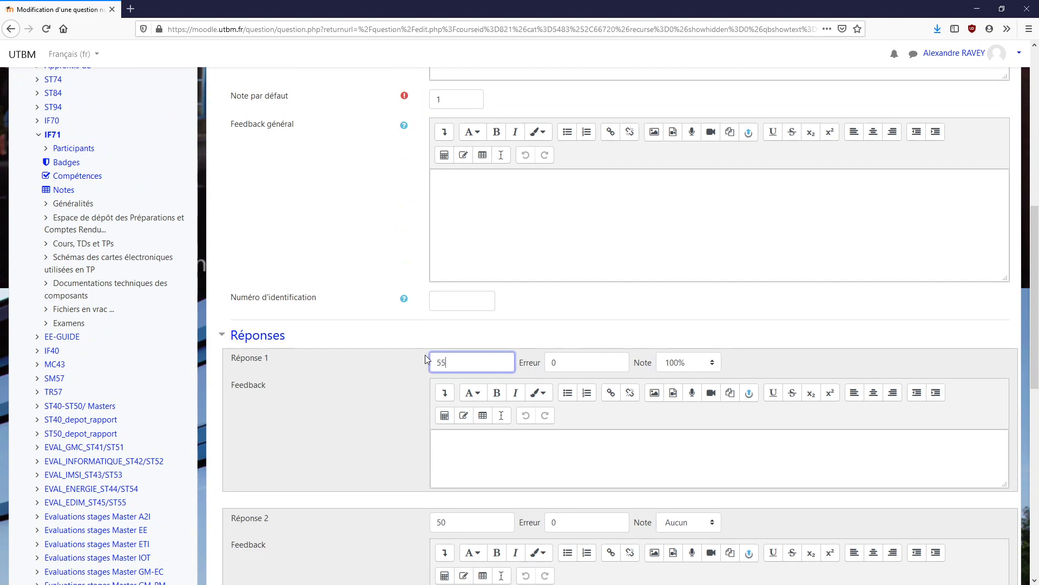
scroll(355, 352, "down", 4)
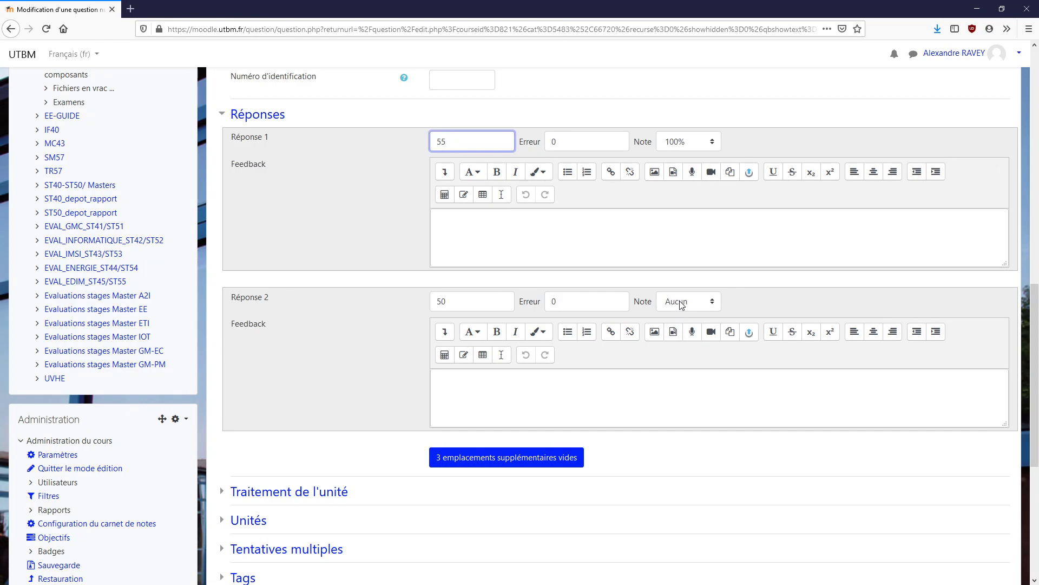
scroll(434, 478, "down", 6)
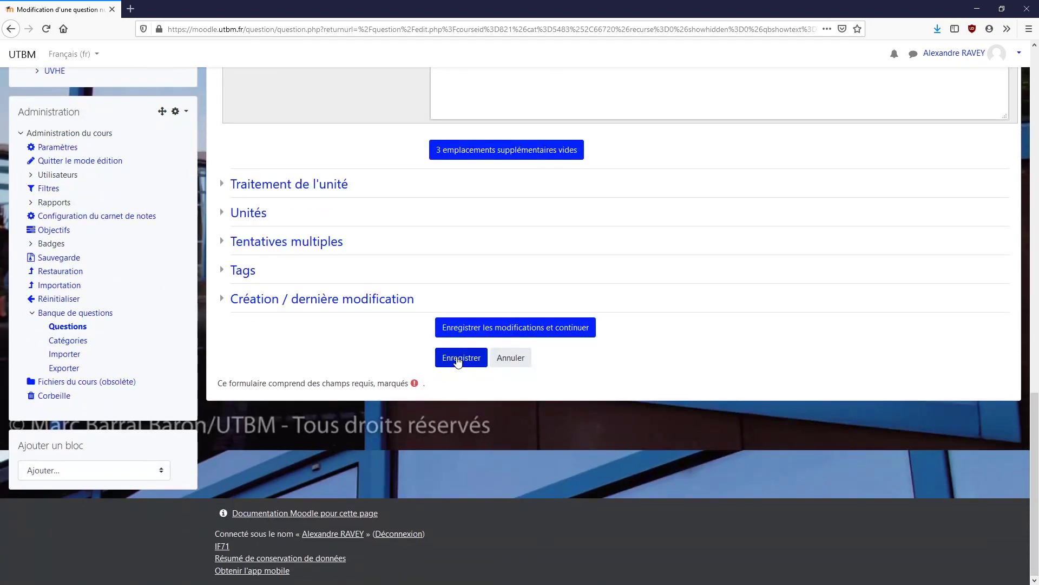
left_click(457, 361)
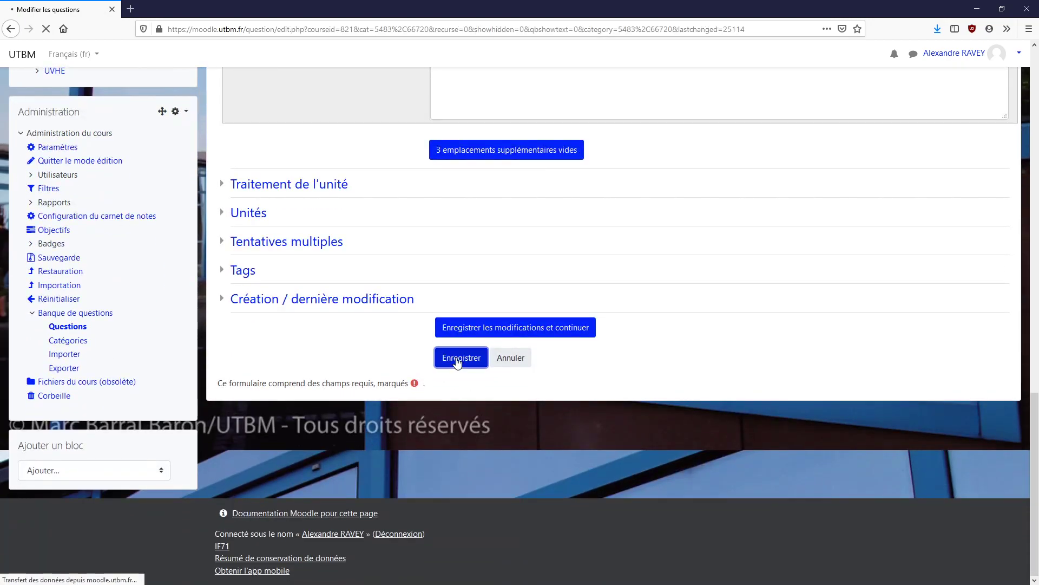
- Duplicate "addition2", name the copy "addition3" and change its text to "Réalisez l'addition de 5+60"
scroll(385, 358, "down", 1)
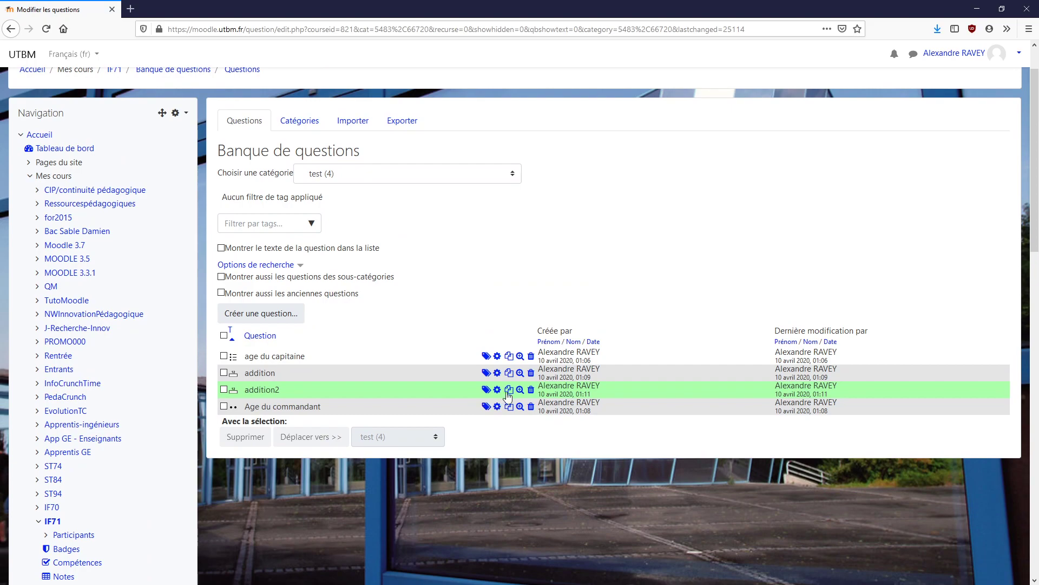
left_click(507, 392)
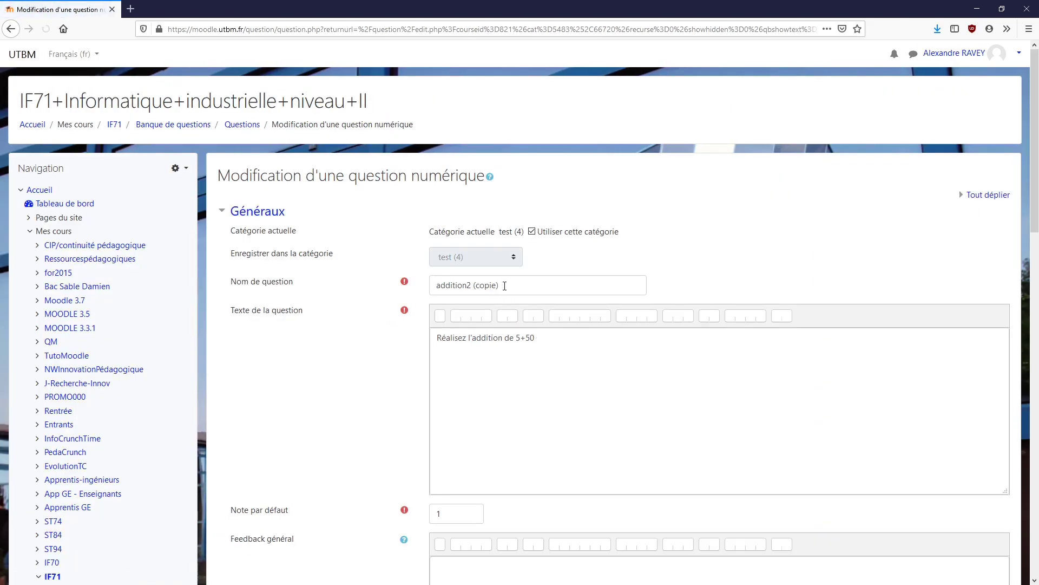
left_click_drag(504, 286, 469, 283)
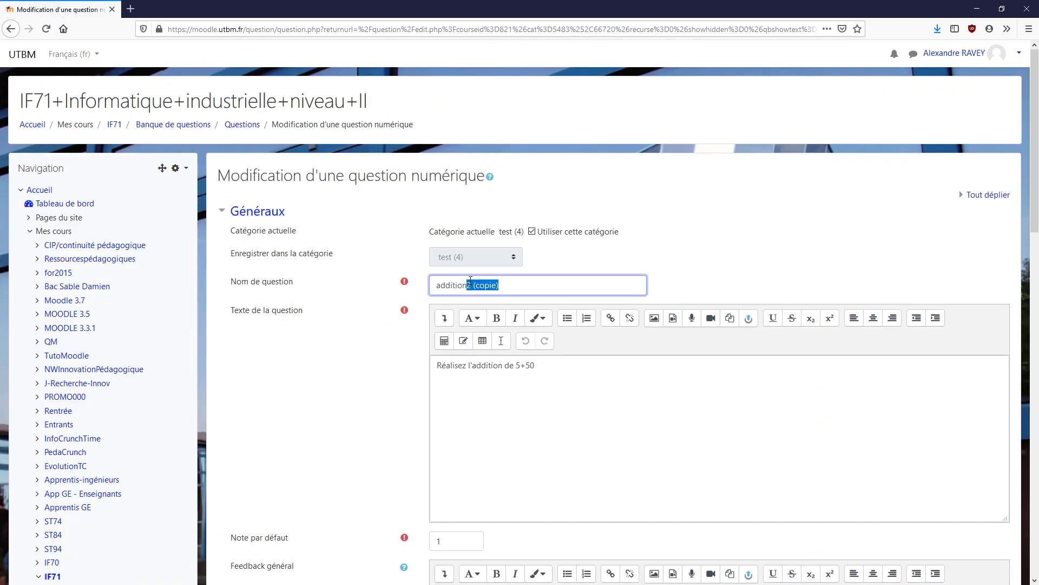
type("3")
left_click_drag(535, 365, 526, 366)
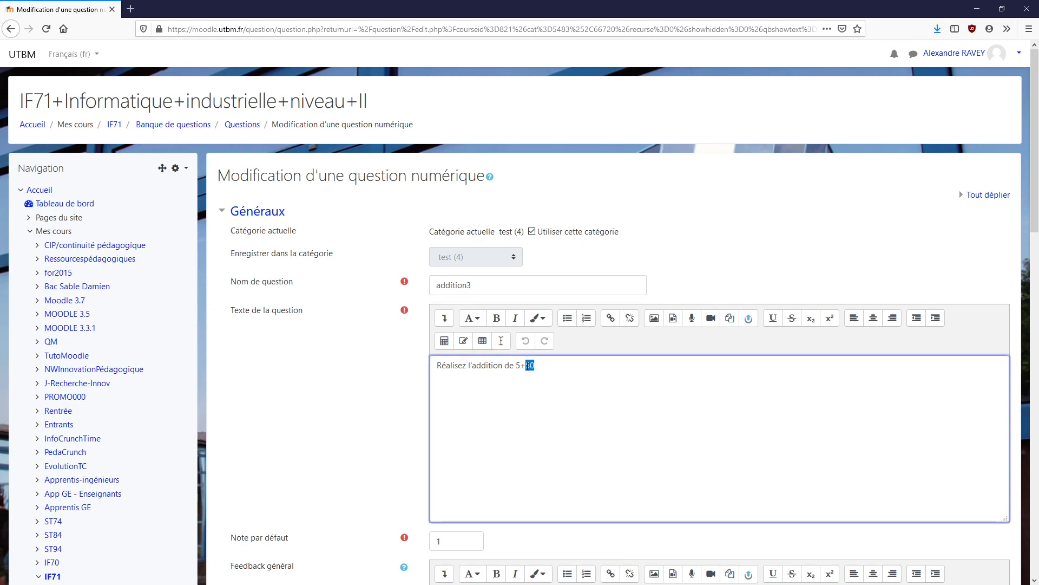
type("60")
- Set answer 1 of "addition3" to 65 and save the question
scroll(338, 402, "down", 6)
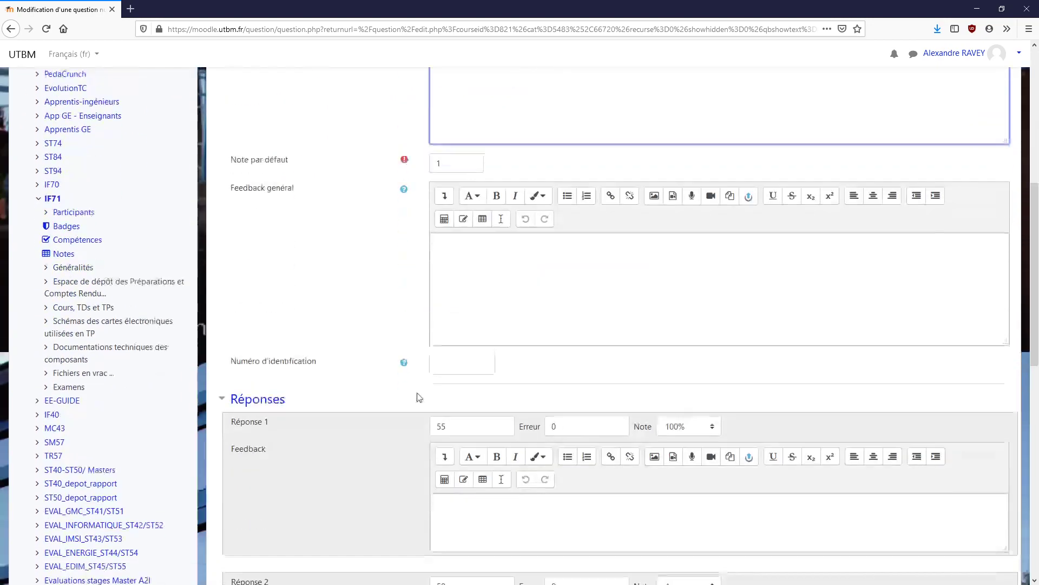
left_click_drag(451, 425, 385, 416)
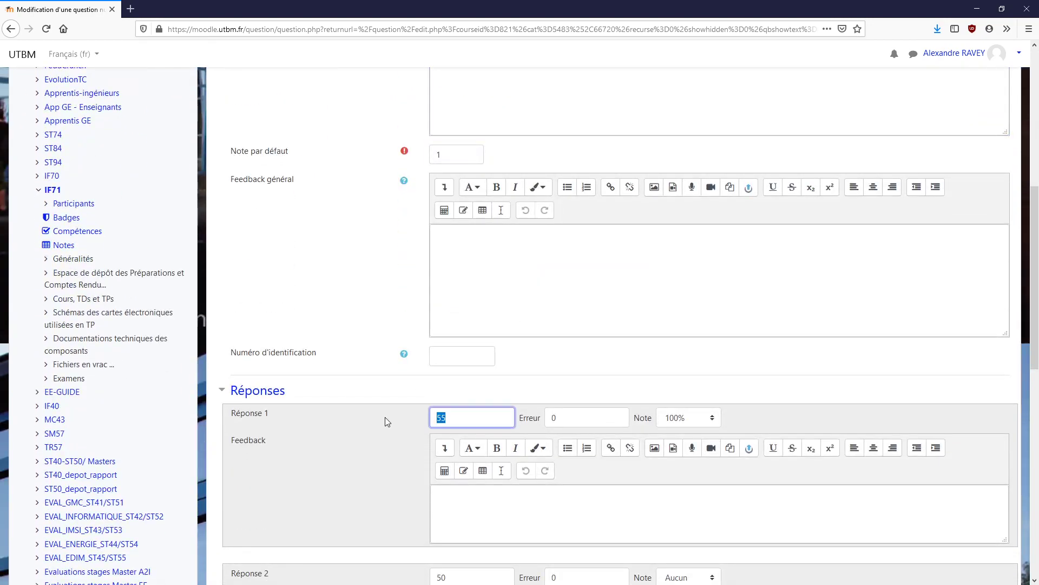
type("65")
scroll(357, 322, "up", 4)
scroll(357, 322, "down", 12)
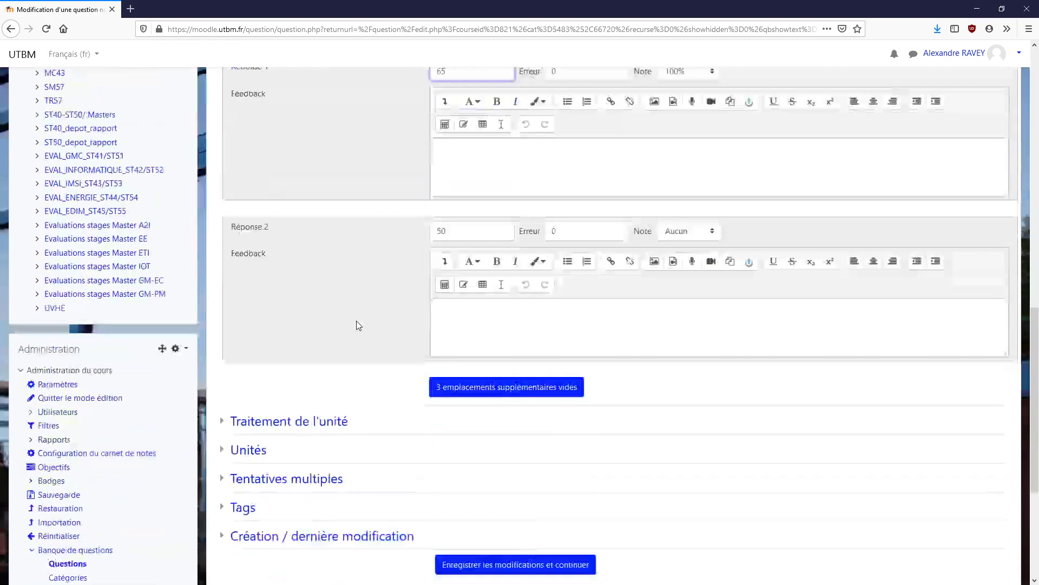
left_click(446, 393)
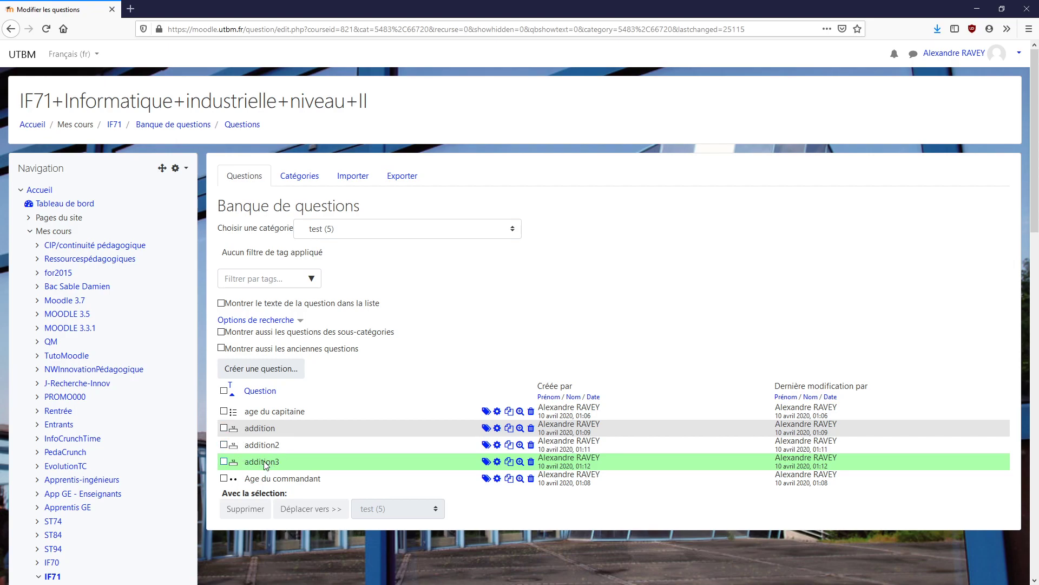
- Enter the tag "tagaddition" for the "addition" question and save its tags
left_click(486, 428)
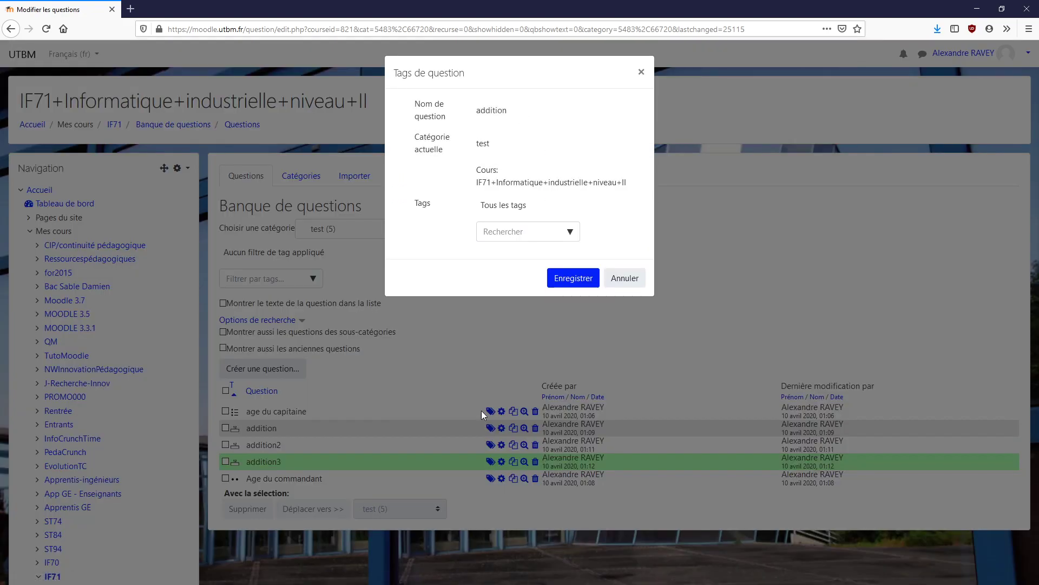
left_click(505, 233)
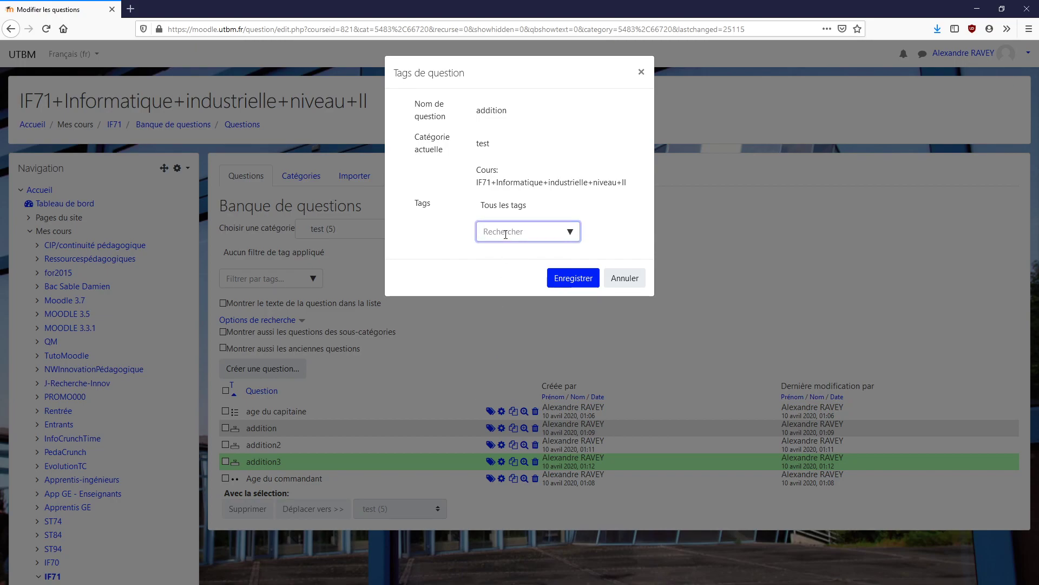
type("tagaddition")
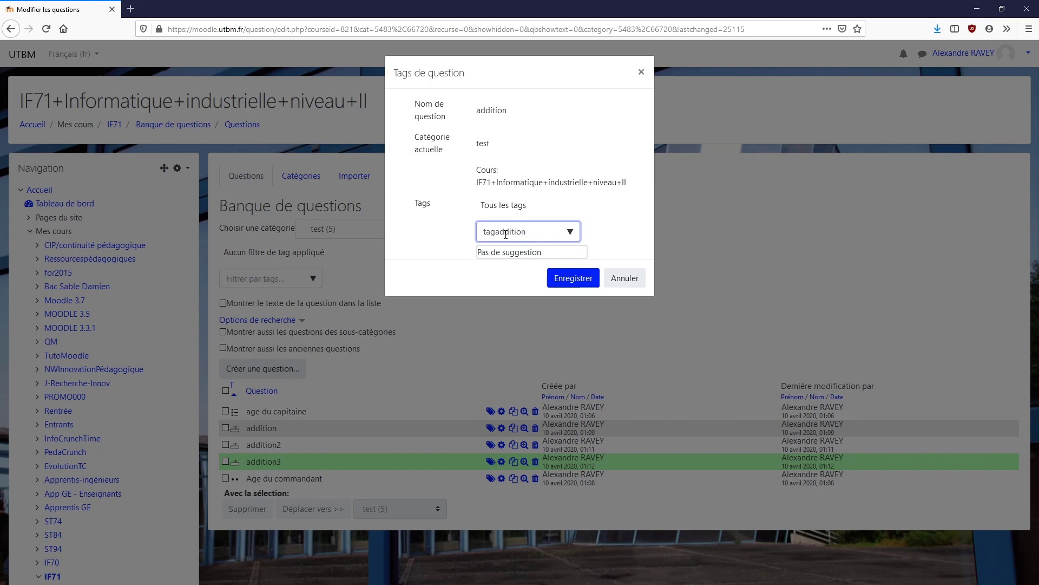
left_click(571, 280)
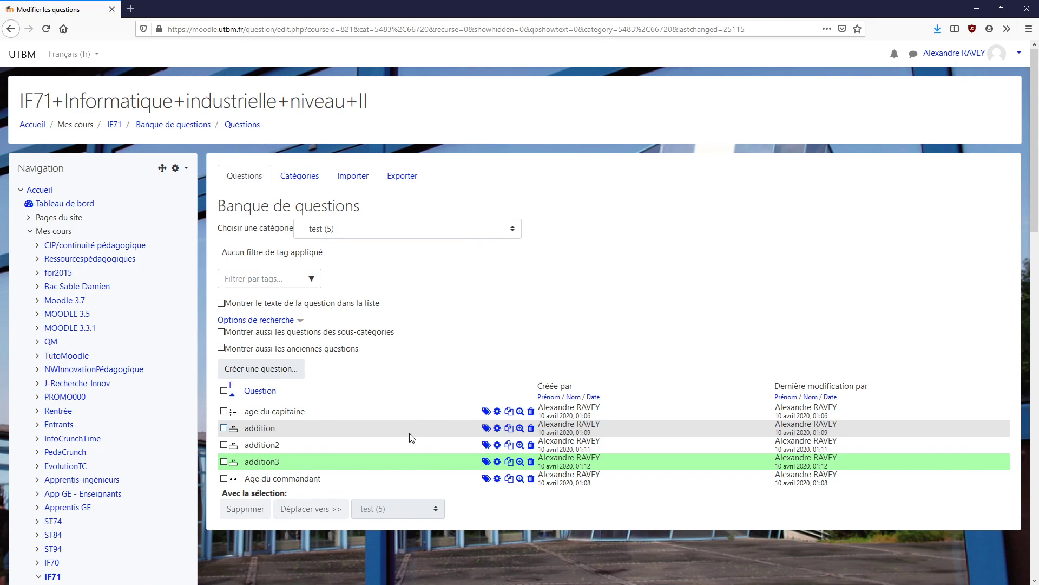
- Assign the existing tag "tagaddition" to the "addition2" question and save its tags
left_click(486, 445)
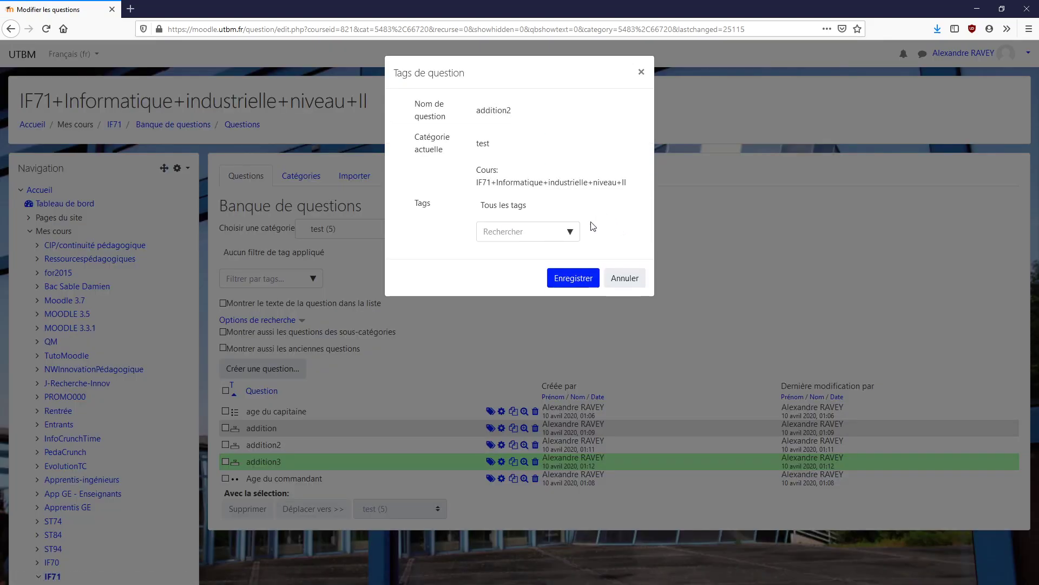
left_click(533, 231)
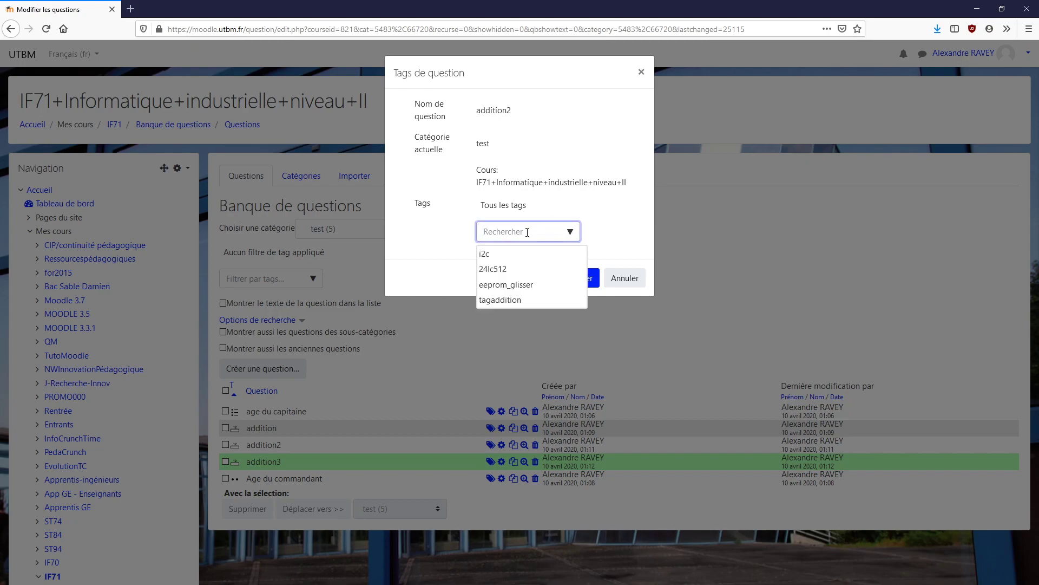
left_click(484, 301)
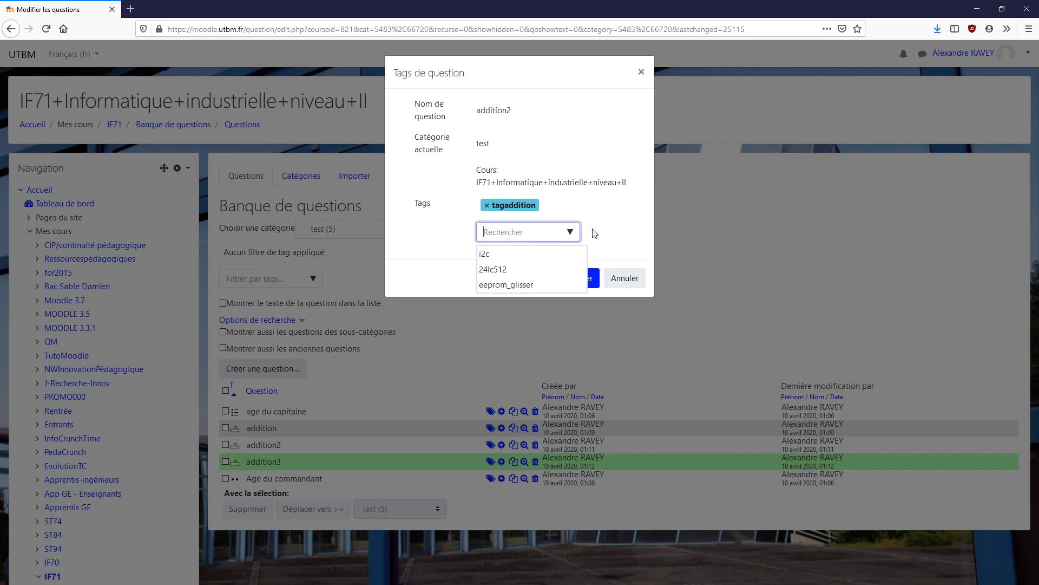
left_click(595, 279)
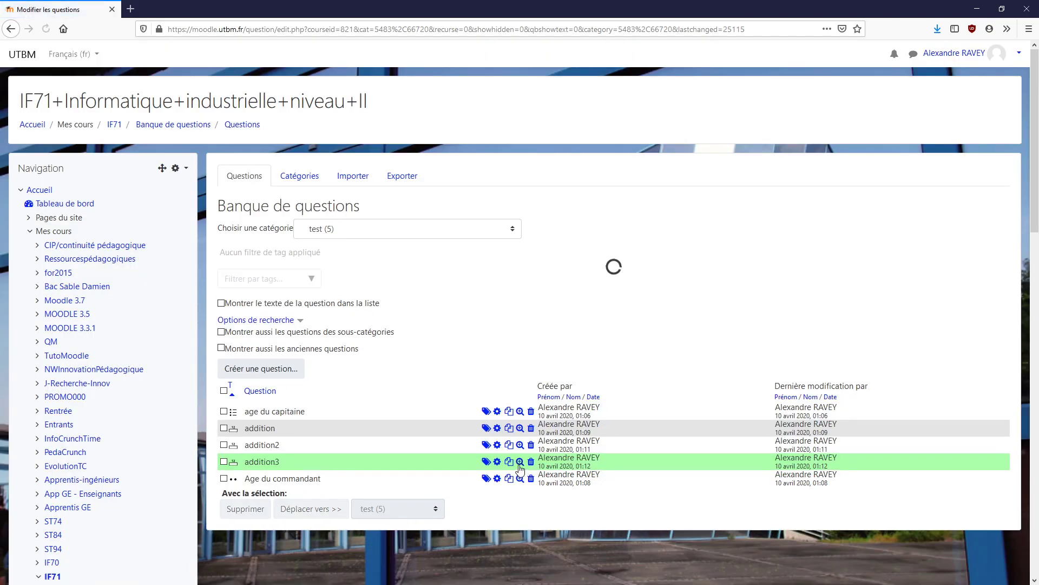
- Assign the existing tag "tagaddition" to the "addition3" question and save its tags
left_click(489, 462)
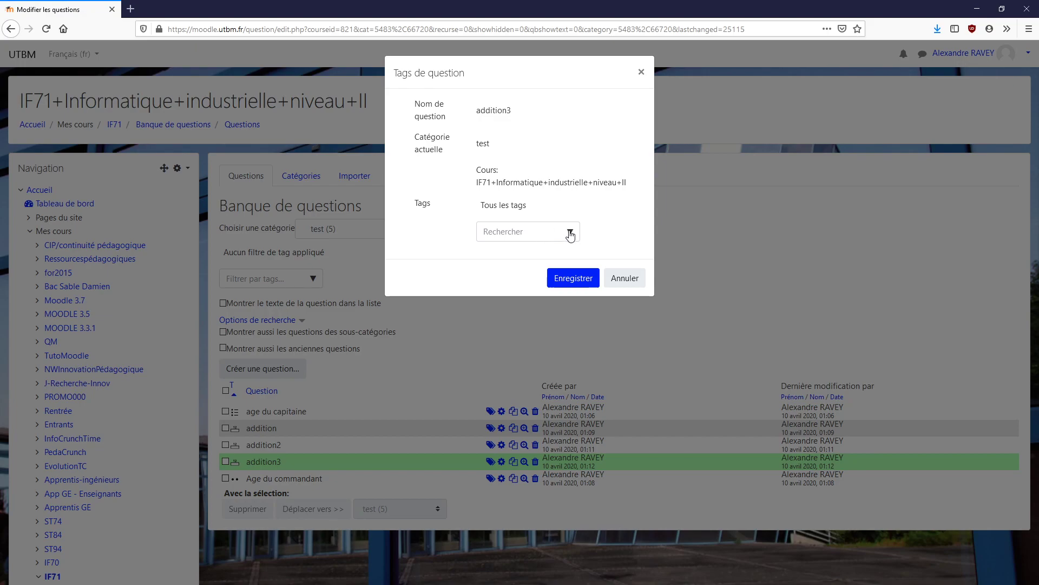
left_click(569, 232)
left_click(504, 301)
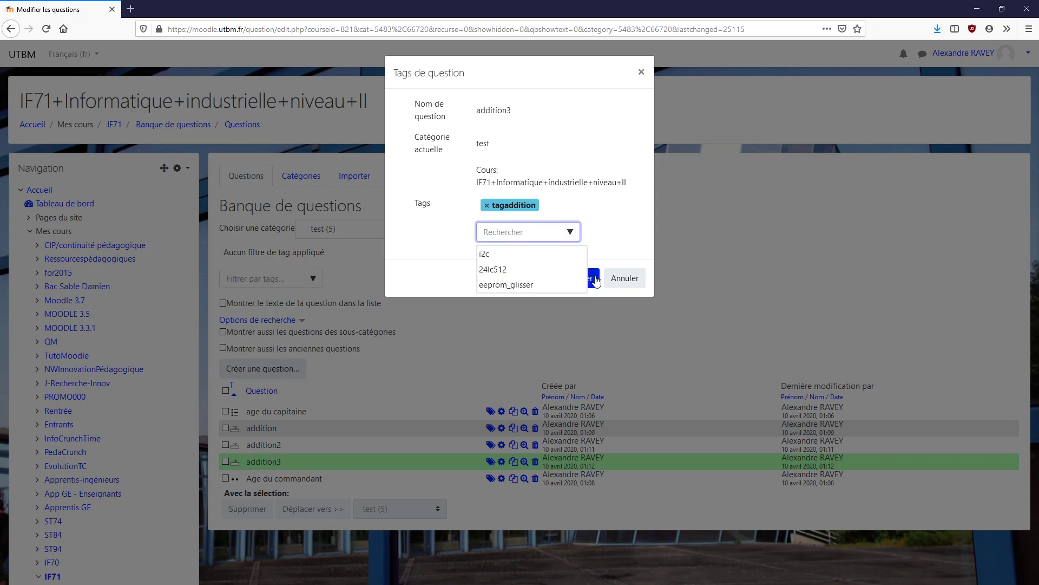
left_click(595, 278)
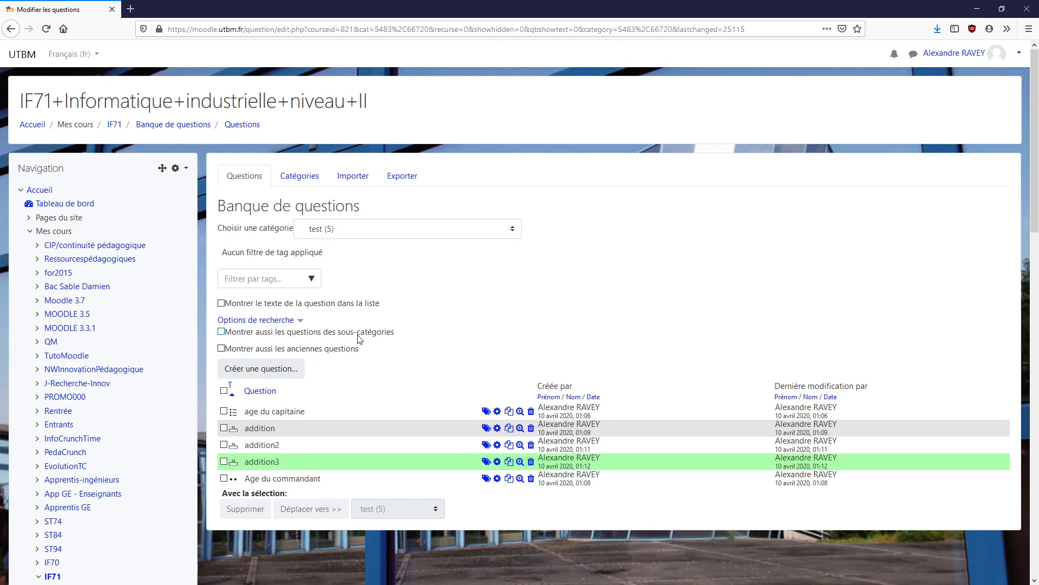
- Return to the IF71 course page and add a Test activity to its Examens section
scroll(359, 335, "down", 5)
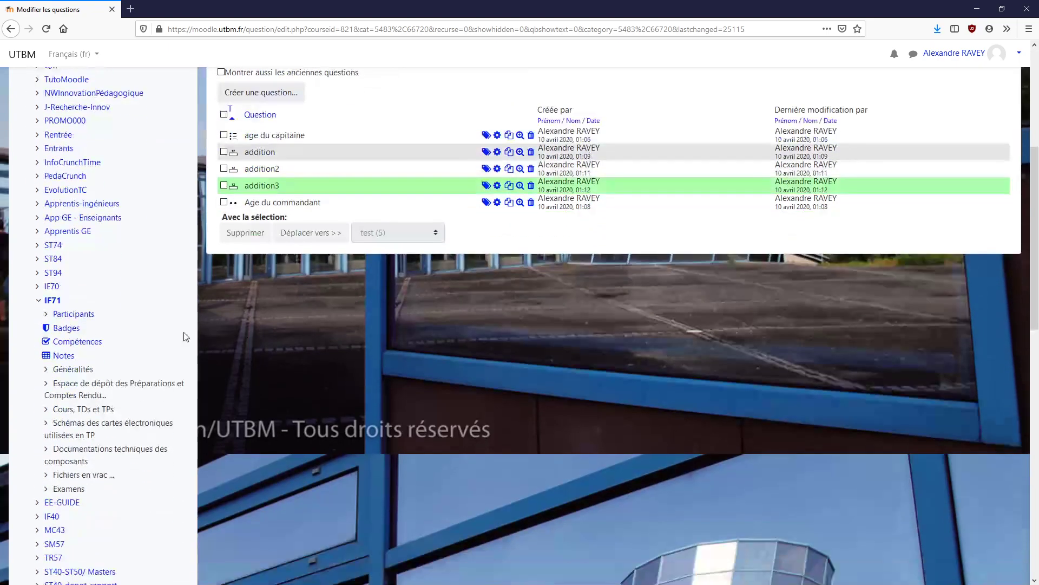
left_click(52, 301)
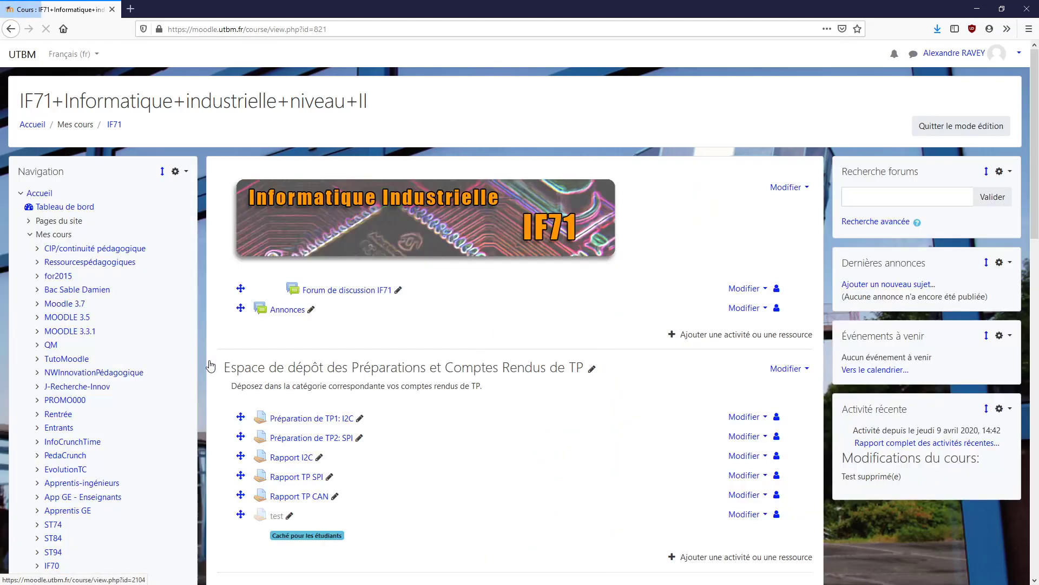
scroll(509, 398, "down", 8)
scroll(509, 399, "down", 8)
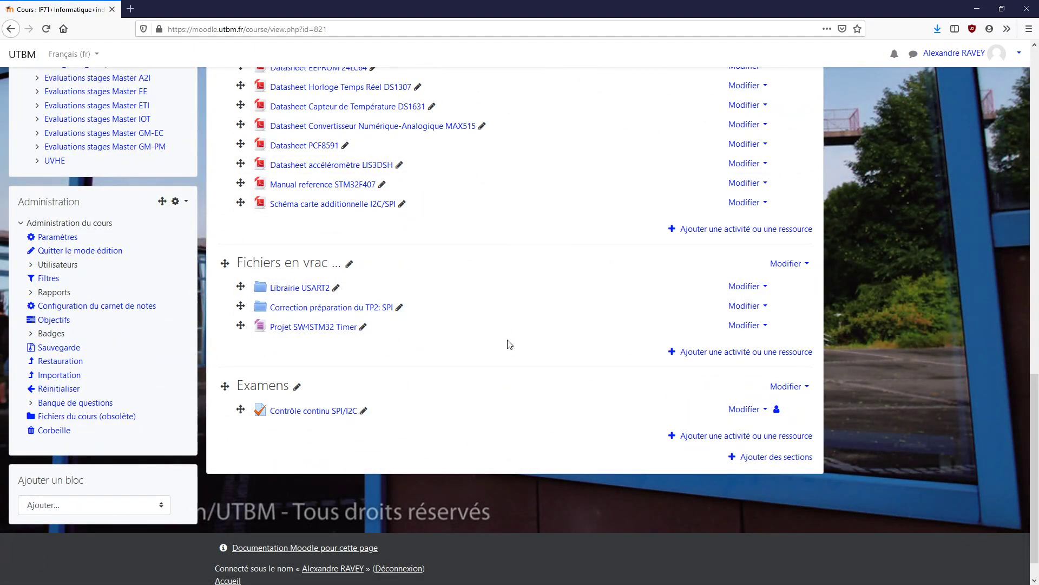
left_click(712, 437)
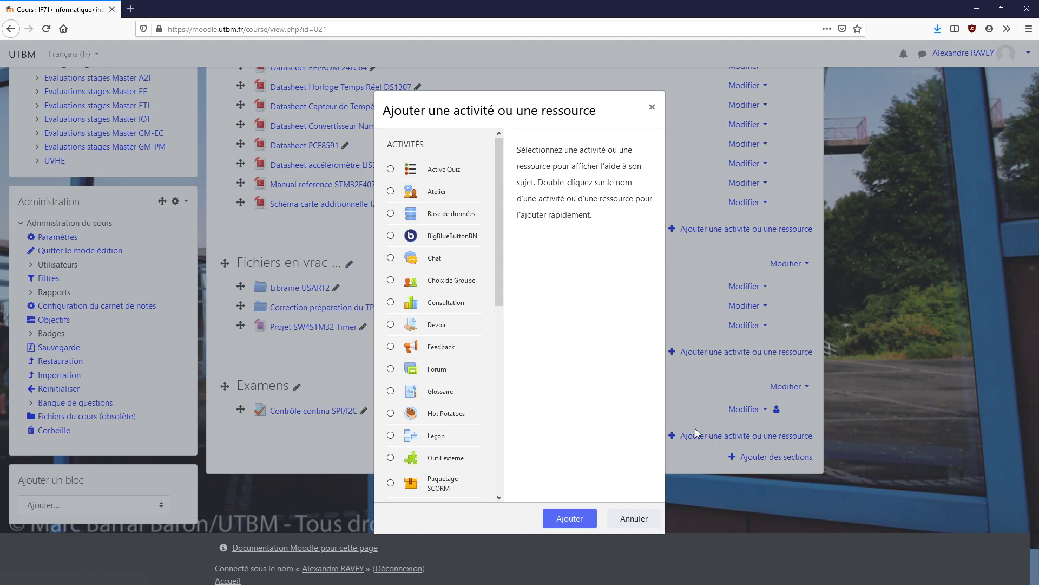
scroll(441, 354, "down", 7)
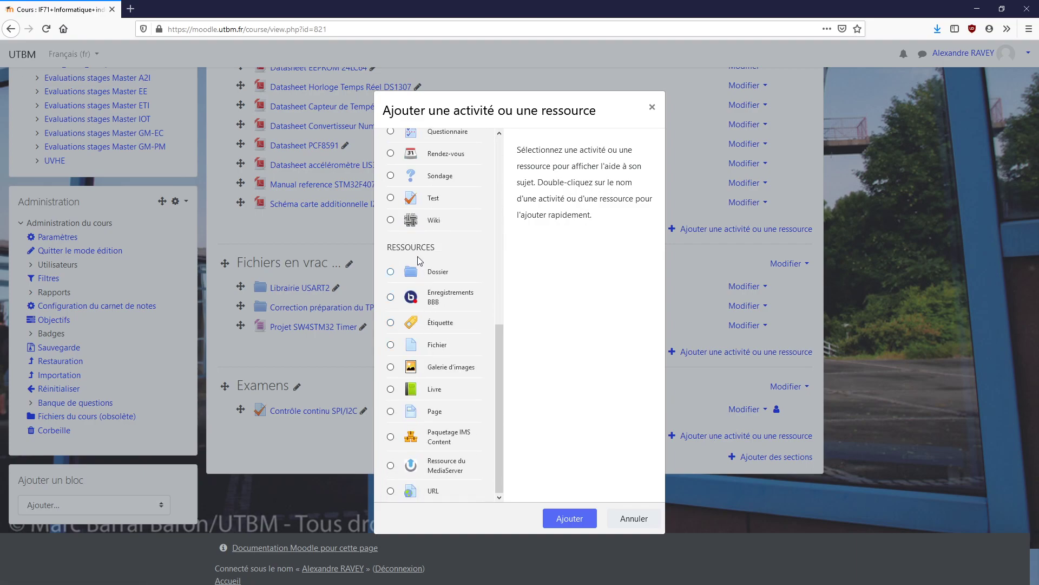
left_click(391, 198)
left_click(554, 520)
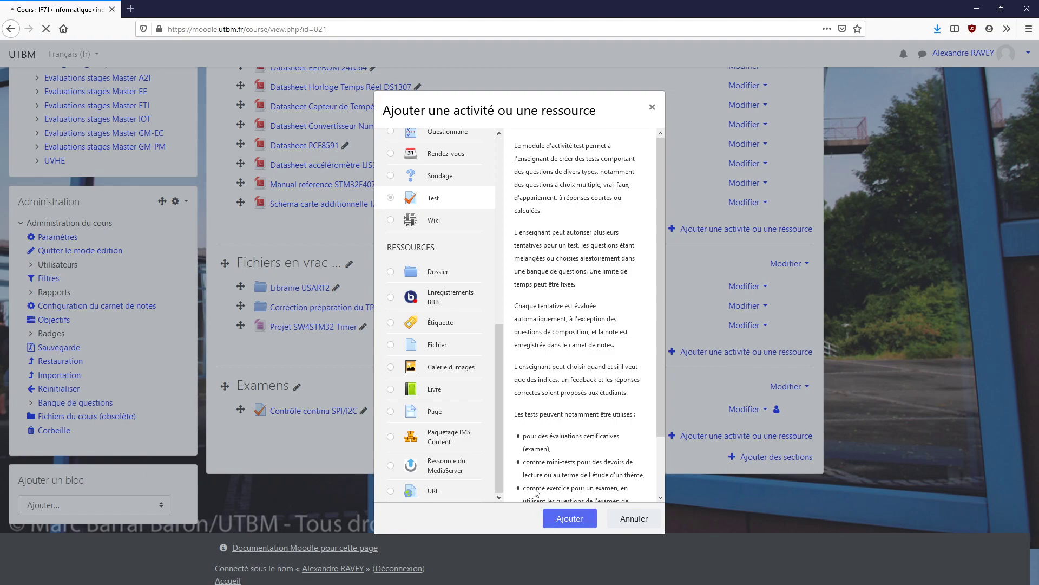
- Name the test "Examen median" and enable a time limit of 120 minutes
left_click(484, 239)
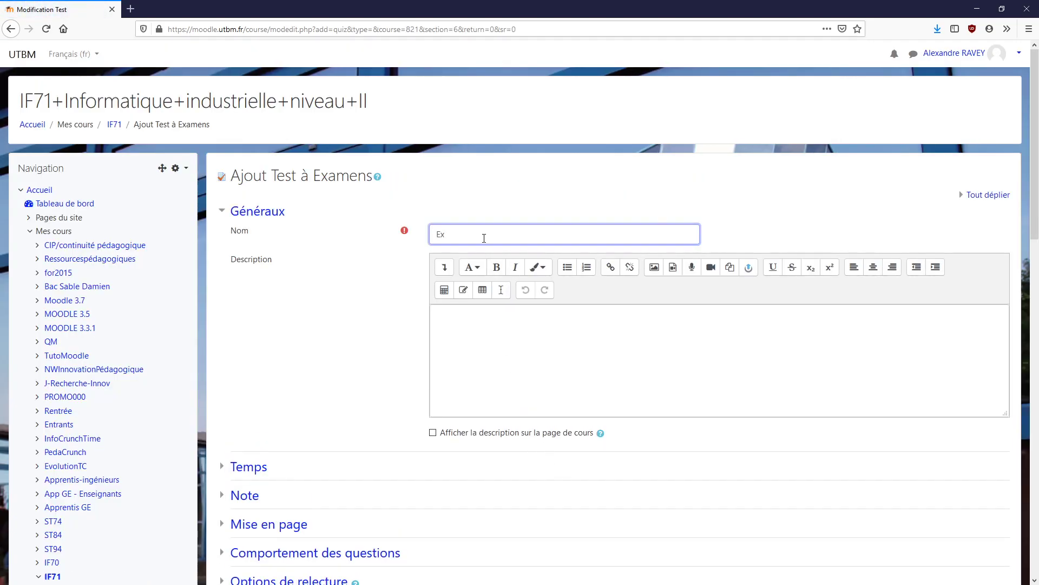
type("Examen median")
scroll(304, 318, "down", 3)
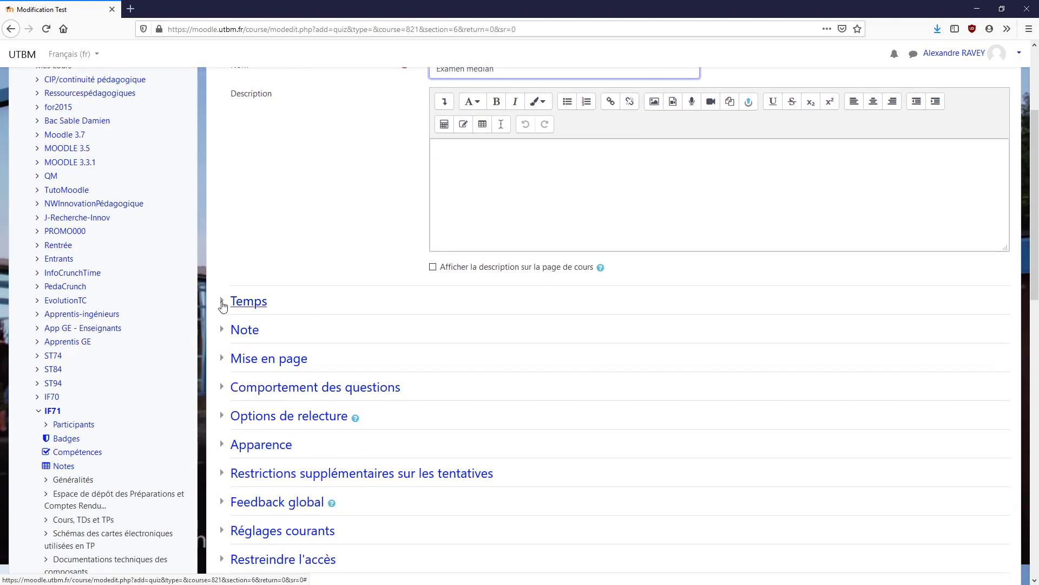
left_click(223, 304)
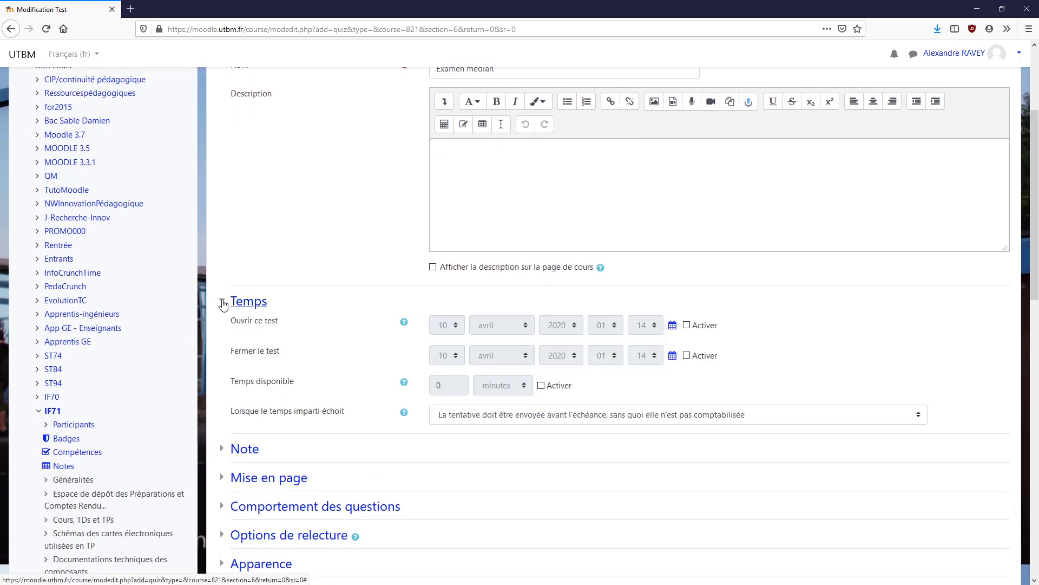
left_click(550, 388)
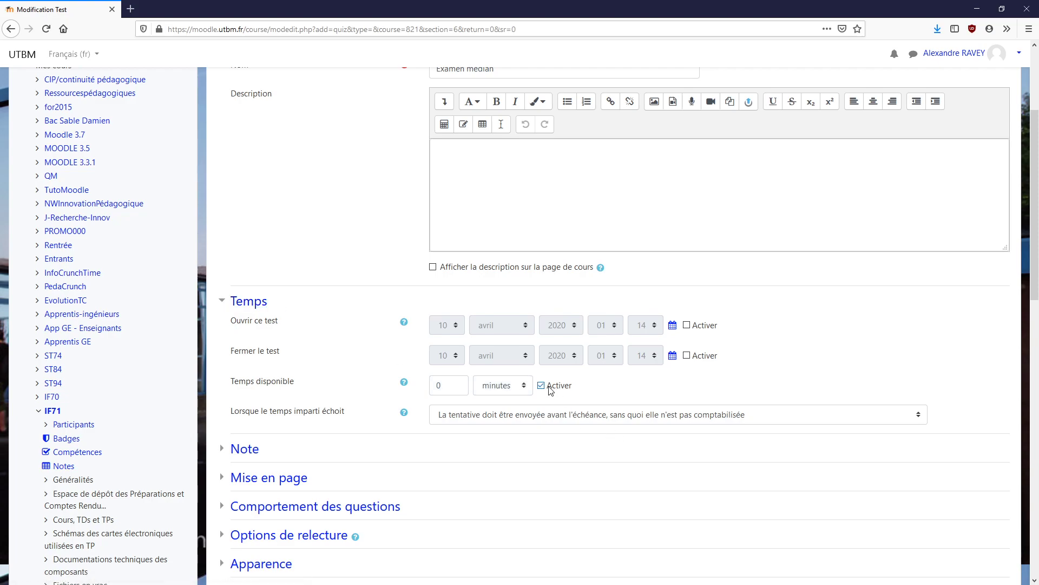
left_click_drag(449, 385, 425, 387)
type("12")
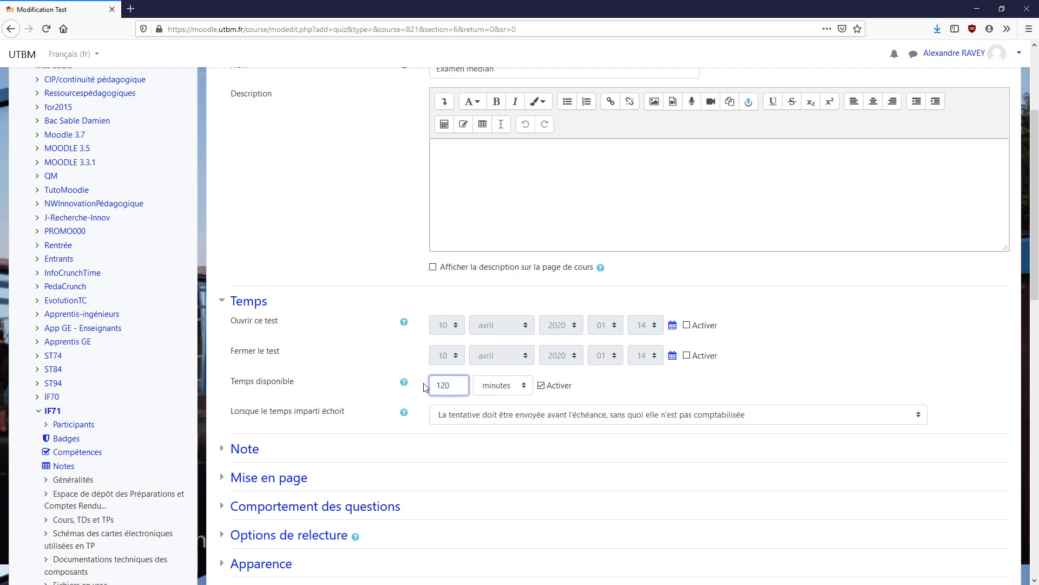
- Enable the test's opening date and set it to 11 avril 2020 at 10:00
left_click(687, 325)
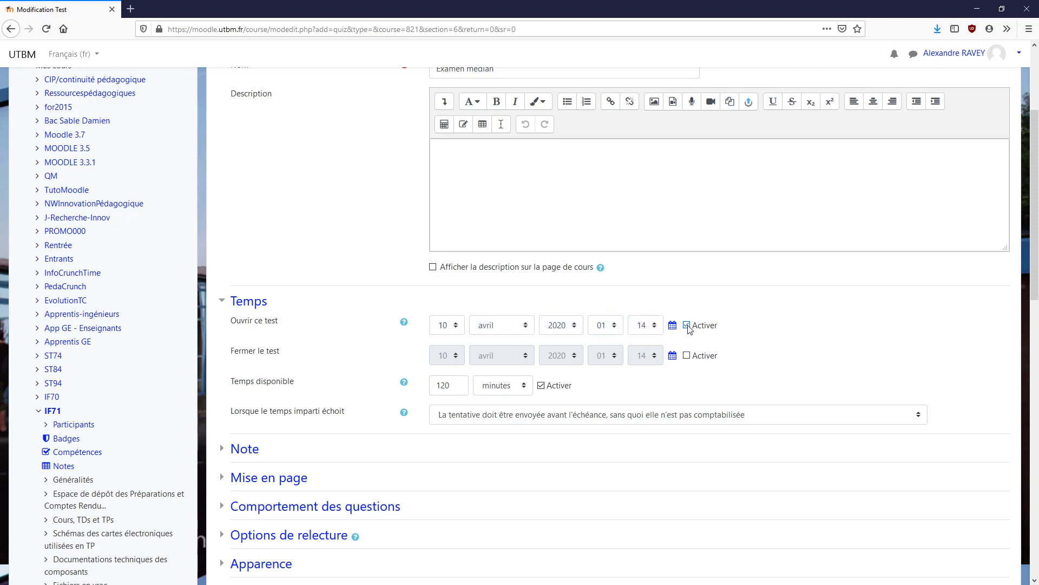
left_click(456, 328)
left_click(441, 212)
left_click(619, 327)
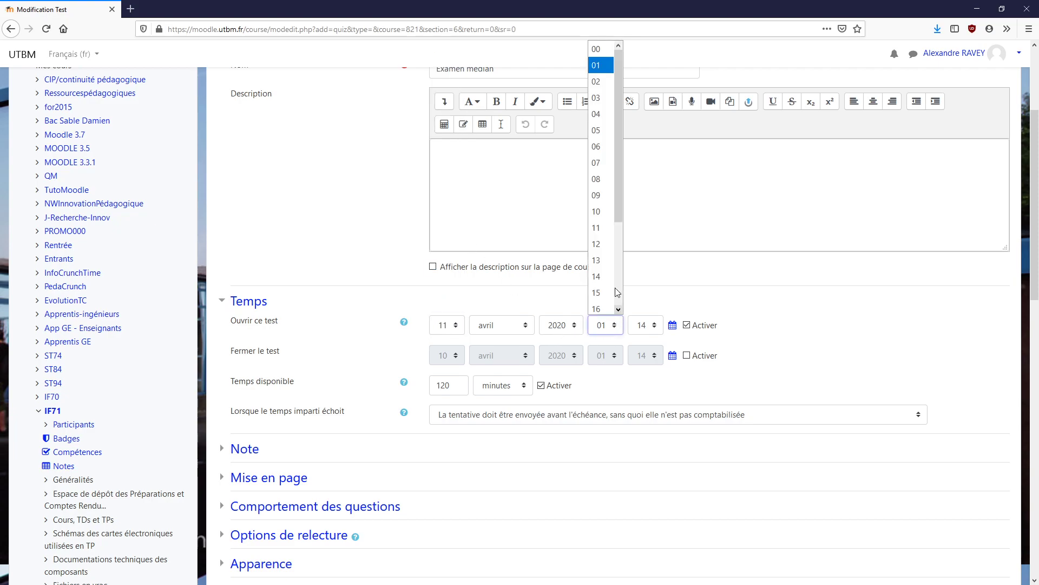
left_click(605, 217)
left_click(646, 324)
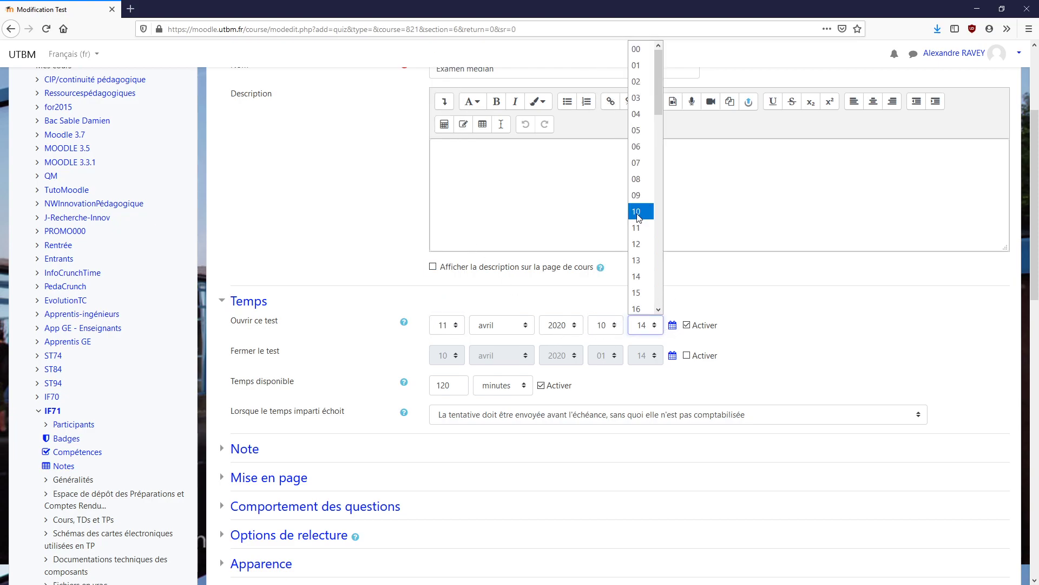
left_click(641, 212)
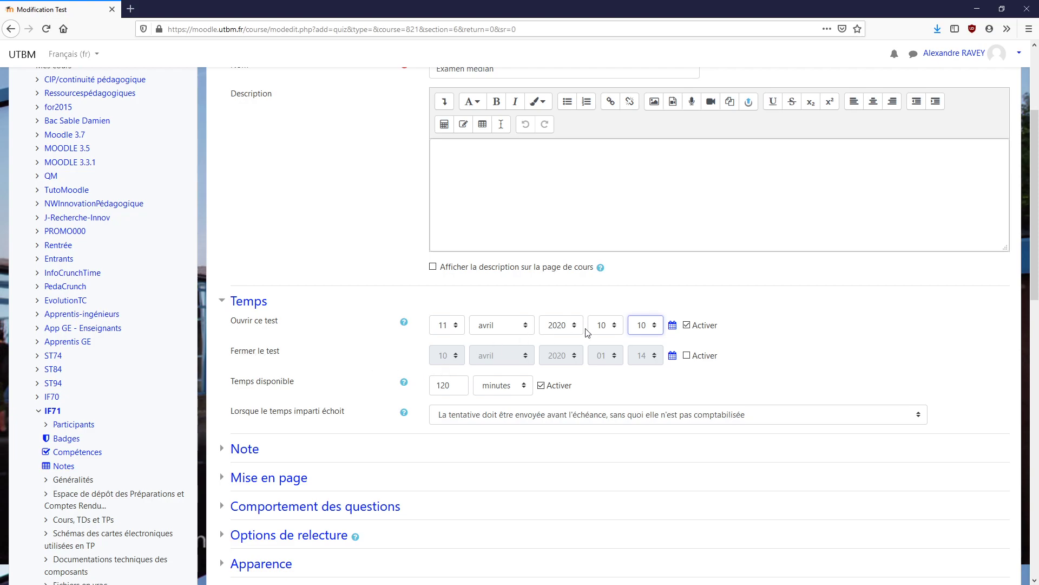
left_click(656, 326)
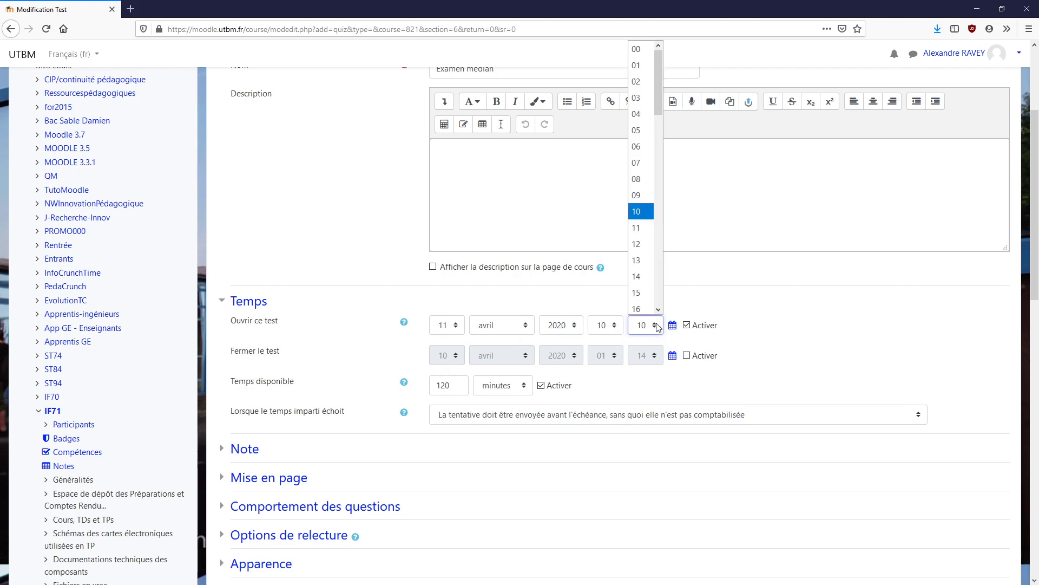
left_click(643, 57)
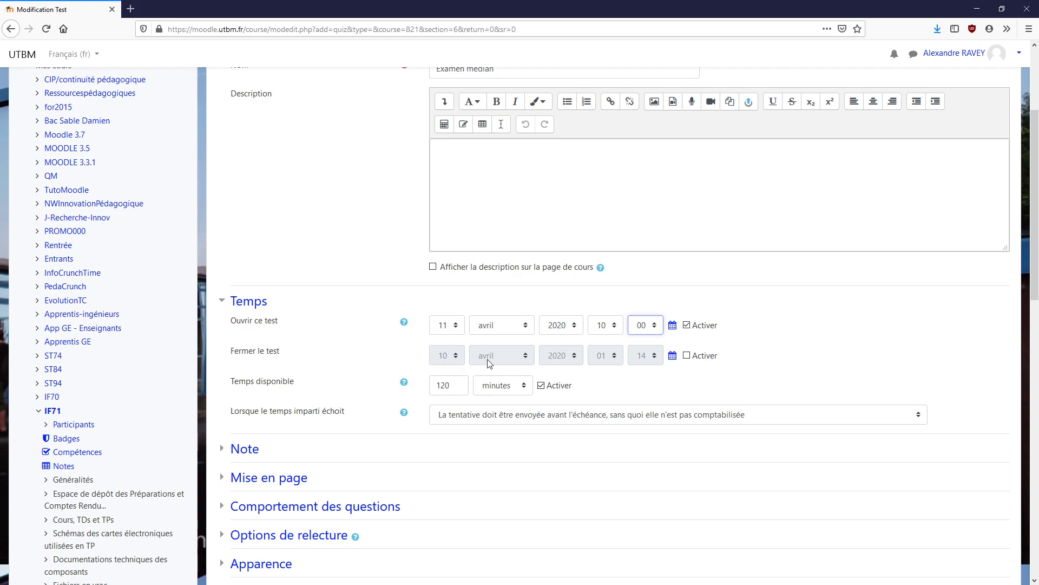
- Enable the test's closing date and set it to 11 avril 2020 at 12:00
left_click(689, 356)
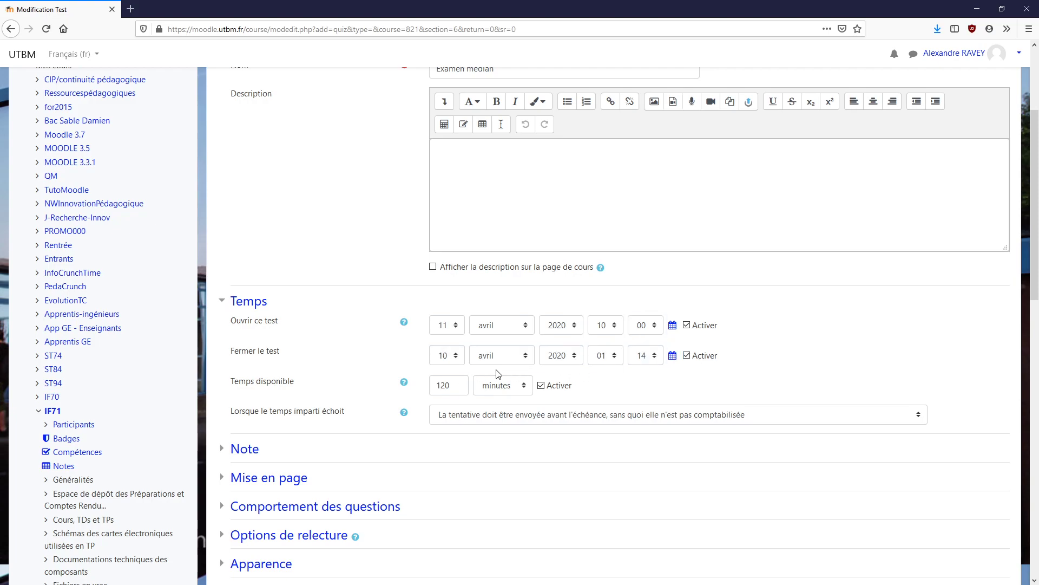
left_click(452, 356)
left_click(439, 215)
left_click(611, 356)
left_click(603, 245)
left_click(653, 357)
left_click(637, 55)
- Set the behaviour when time expires to "La tentative en cours est envoyée automatiquement"
scroll(901, 363, "down", 1)
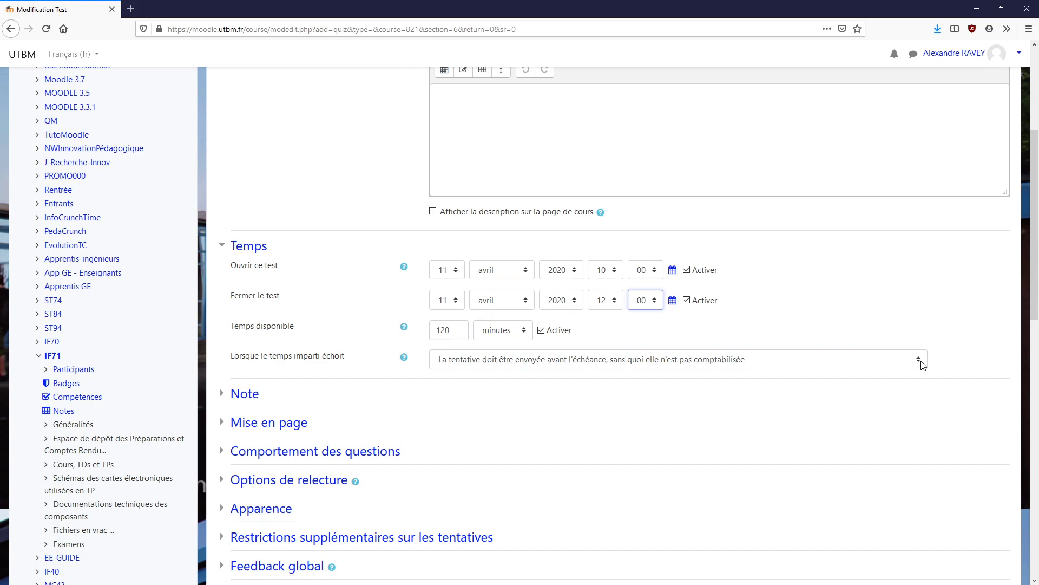
left_click(920, 360)
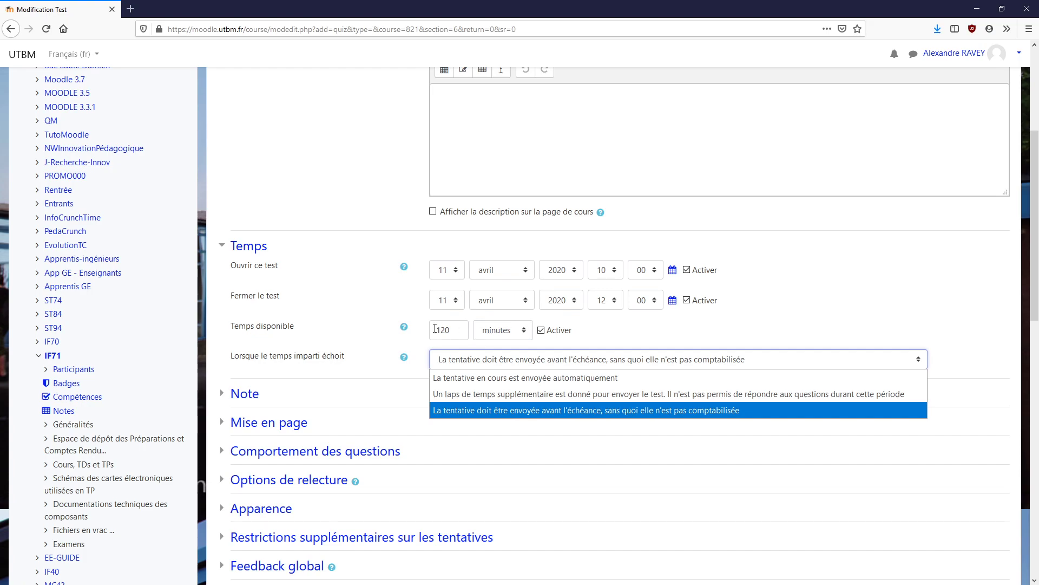
left_click(523, 378)
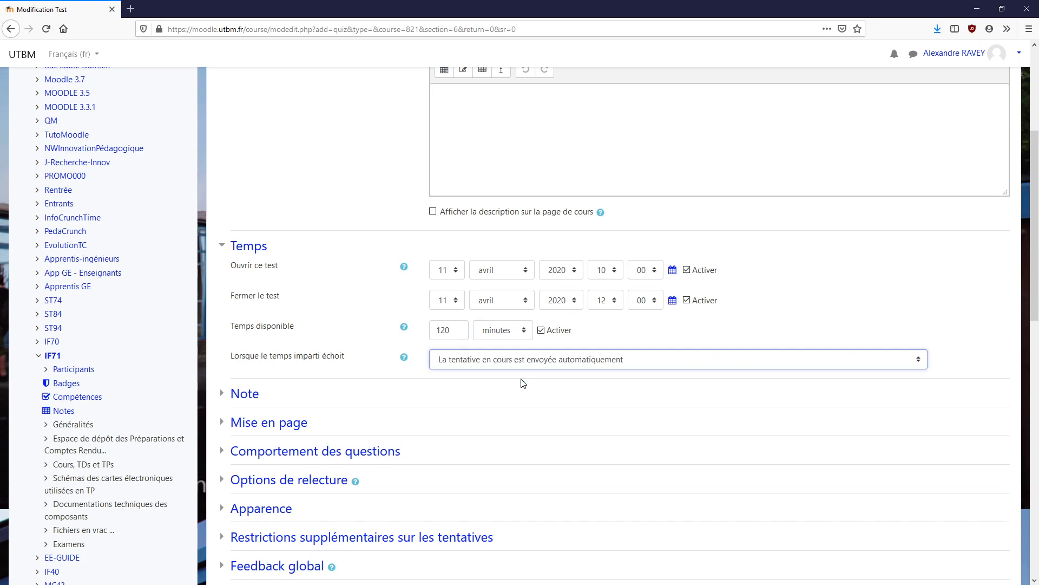
left_click(878, 289)
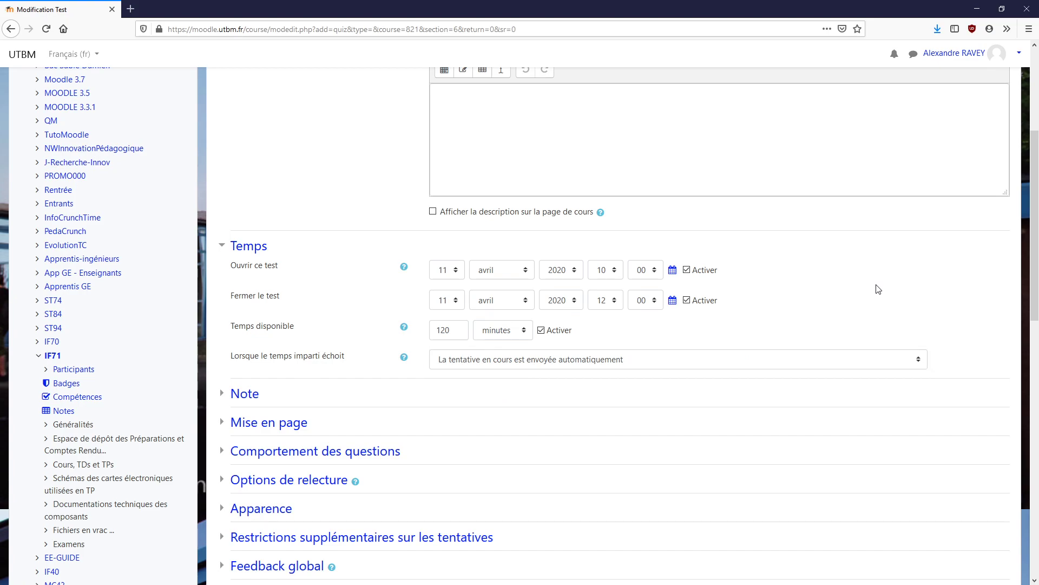
- Look over the test's Note settings and collapse that section again
left_click(222, 395)
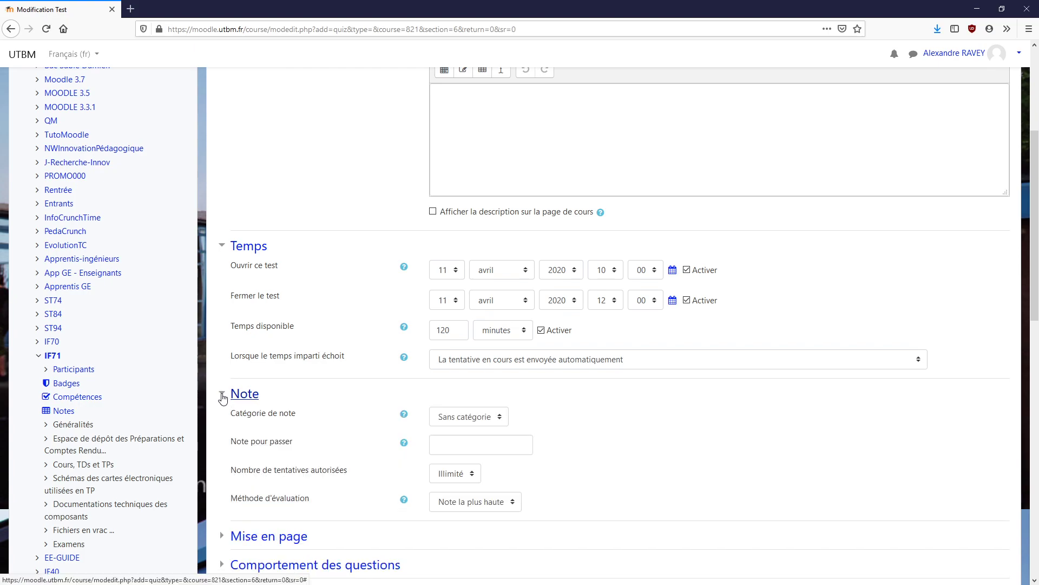
scroll(287, 395, "down", 2)
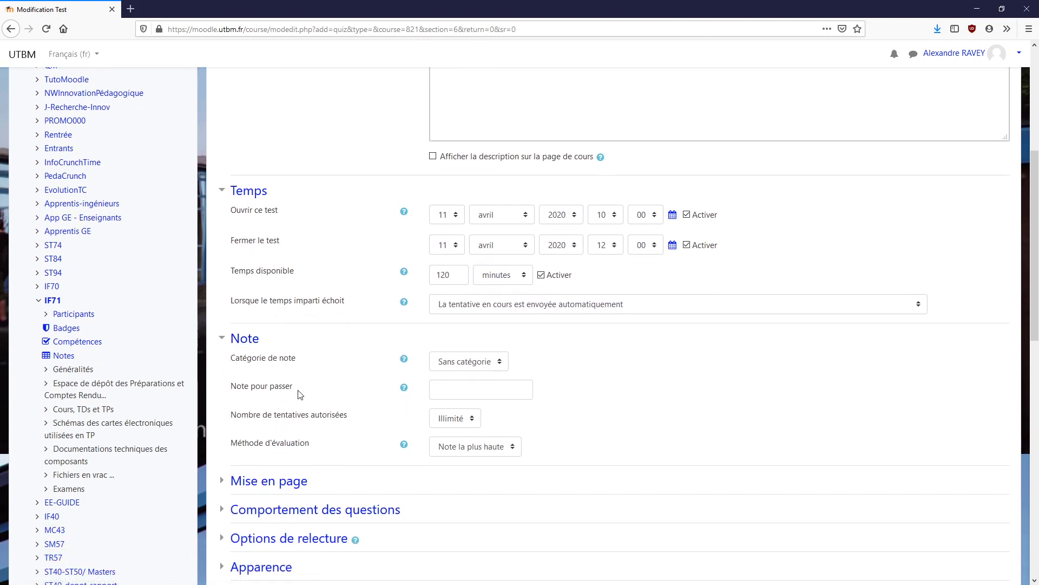
left_click(223, 344)
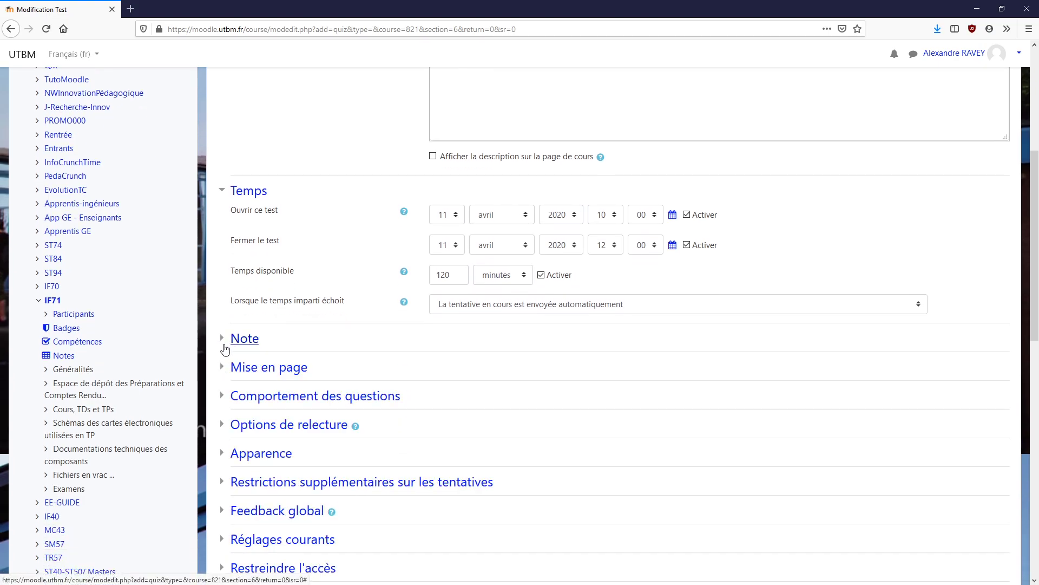
- Expand the "Options de relecture" settings and look over the "Comportement des questions" section, including its question shuffling choice, collapsing that section again
scroll(514, 434, "down", 4)
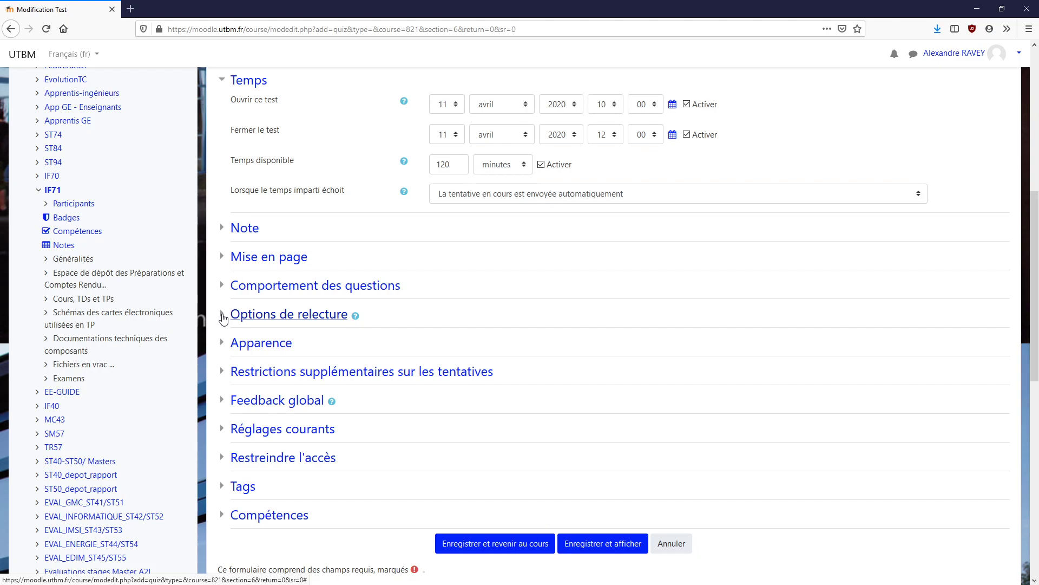
left_click(223, 318)
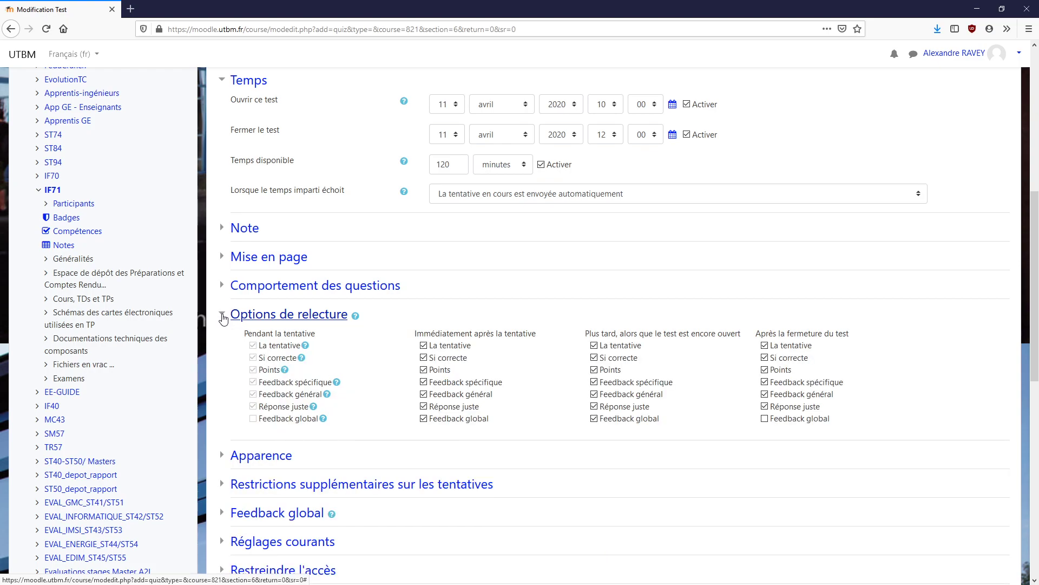
left_click(226, 286)
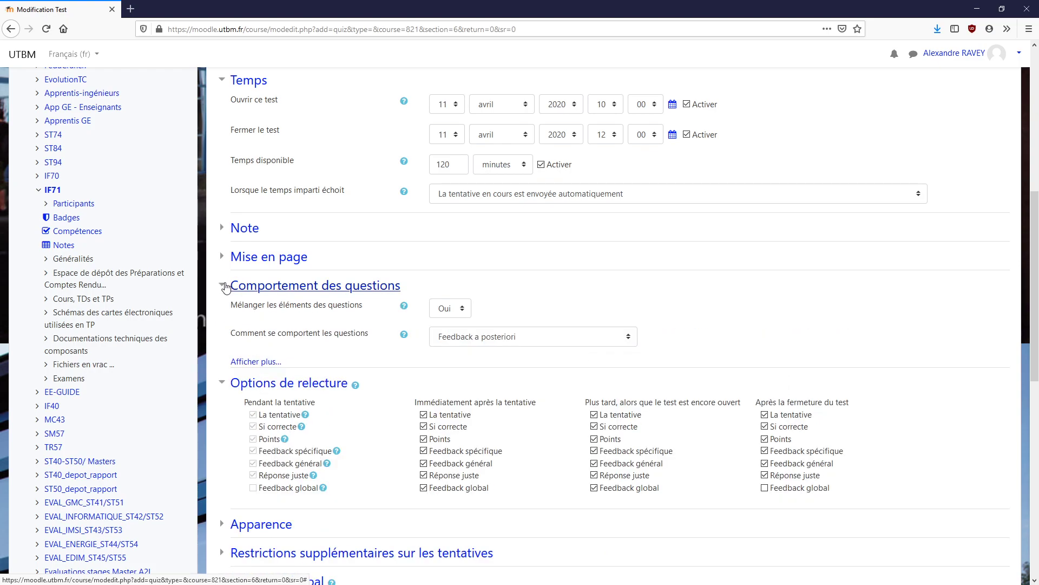
left_click_drag(240, 308, 360, 308)
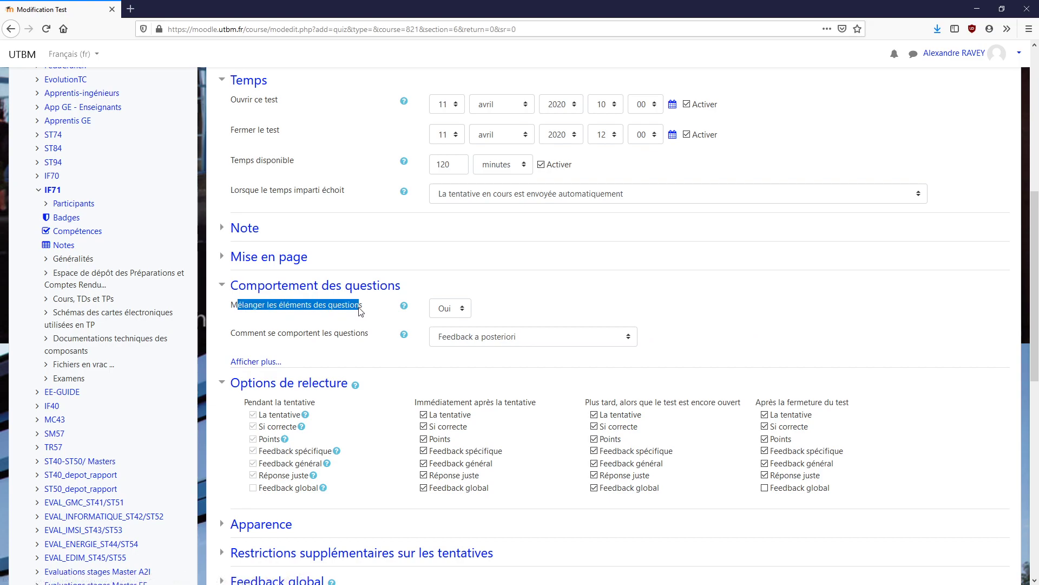
left_click(469, 314)
left_click(465, 313)
left_click(226, 291)
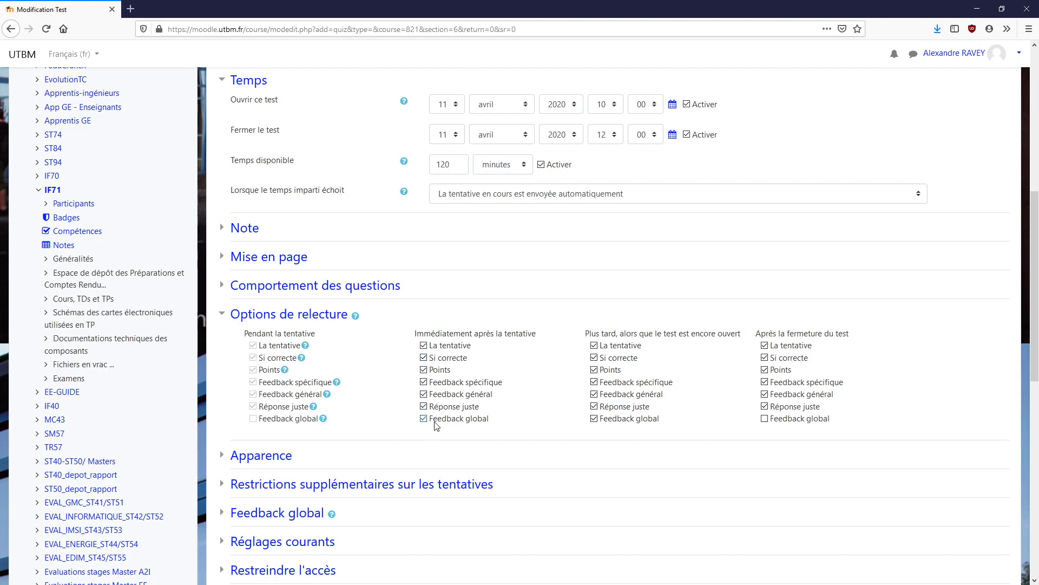
- Disable La tentative, Points and Feedback global under both "Immédiatement après la tentative" and "Plus tard, alors que le test est encore ouvert"
scroll(464, 238, "up", 1)
left_click_drag(455, 220, 432, 220)
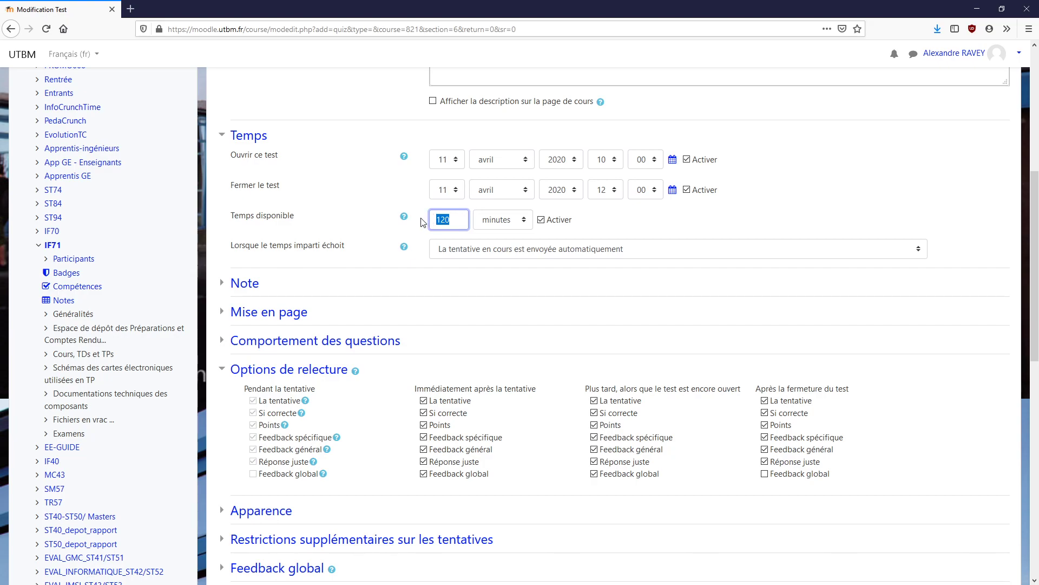
left_click(438, 221)
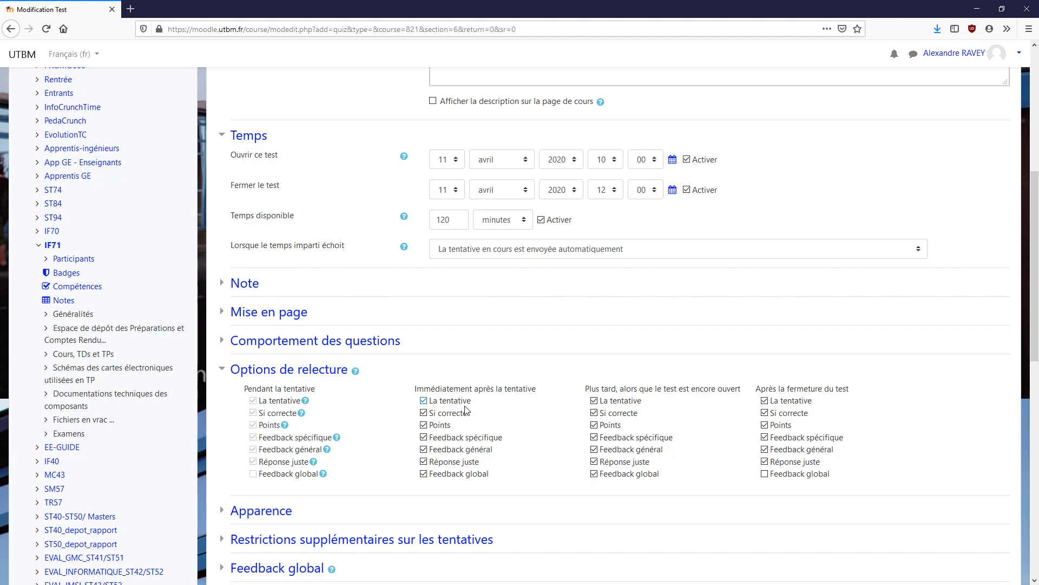
left_click(423, 401)
left_click(423, 425)
left_click(424, 474)
left_click(604, 400)
left_click(594, 425)
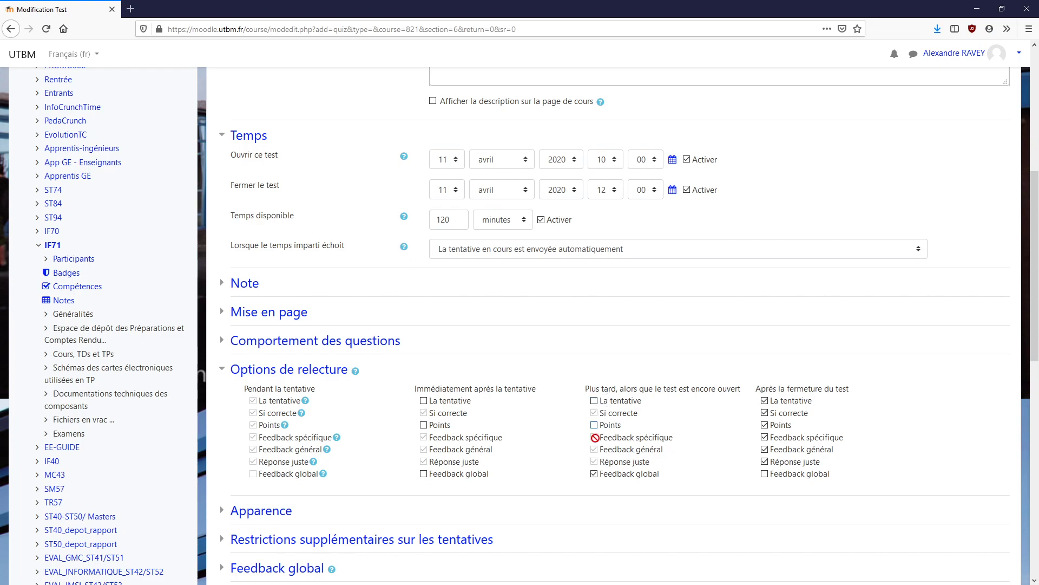
left_click(595, 474)
- Save the test's settings and display the test
left_click_drag(231, 188, 285, 189)
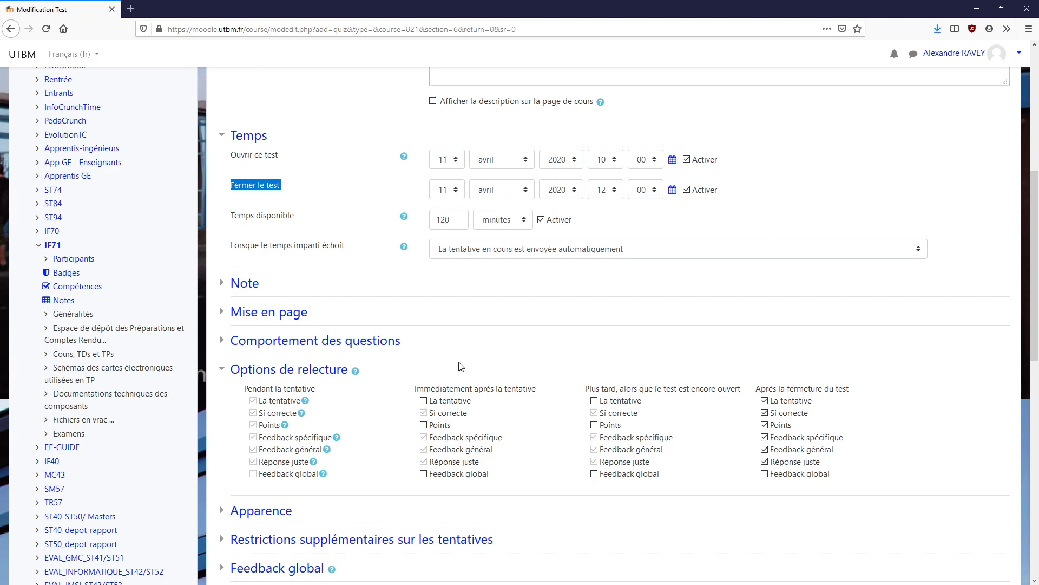
scroll(500, 419, "down", 5)
scroll(337, 301, "up", 2)
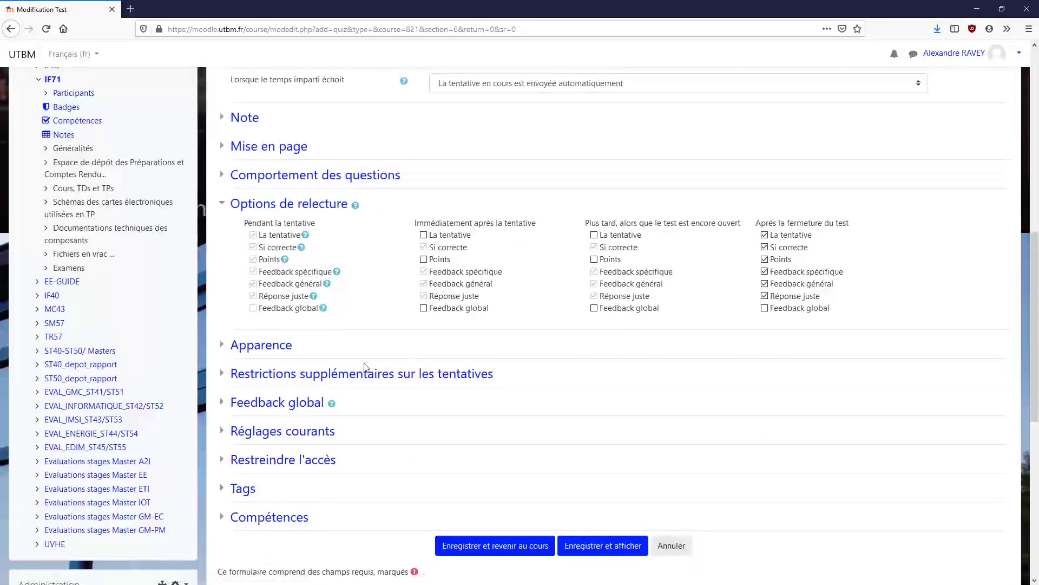
scroll(466, 417, "down", 3)
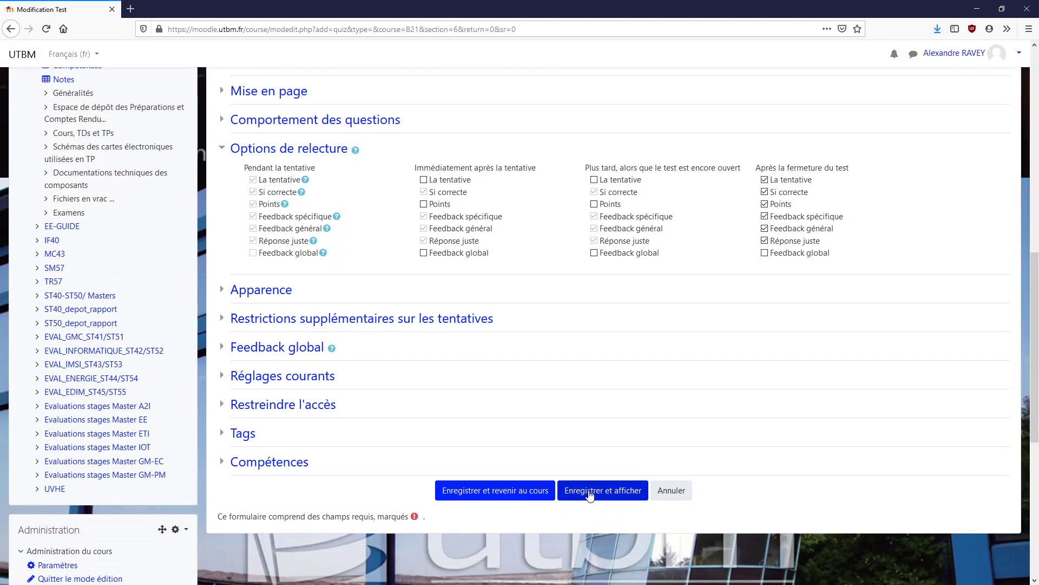
left_click(590, 496)
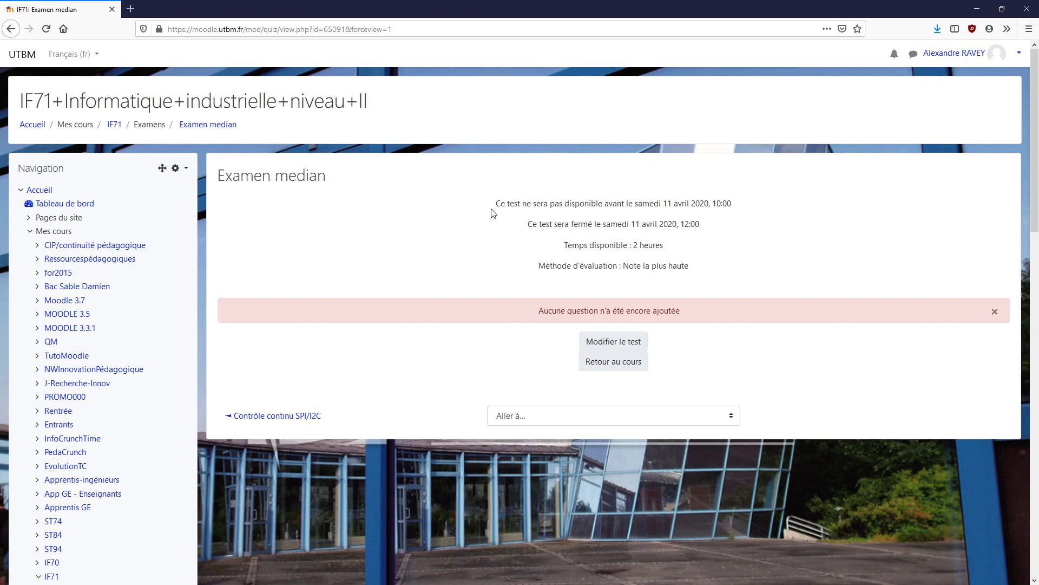
- Check the test's opening date and available time in its summary and open the test's question editing page
left_click_drag(496, 208, 746, 219)
left_click(746, 219)
left_click_drag(602, 248, 686, 254)
left_click(685, 250)
scroll(187, 301, "down", 15)
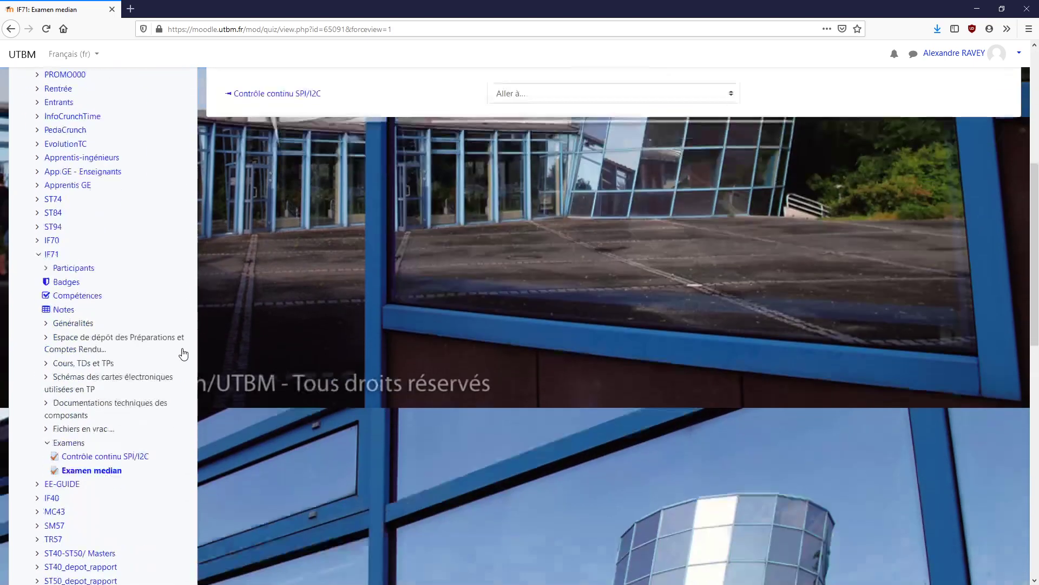
scroll(182, 378, "down", 4)
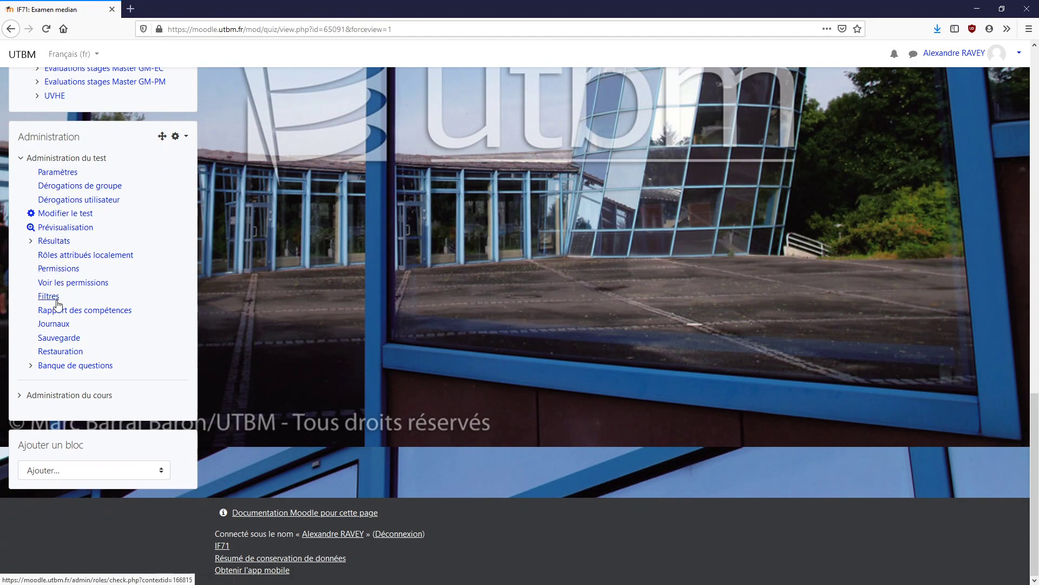
left_click(58, 216)
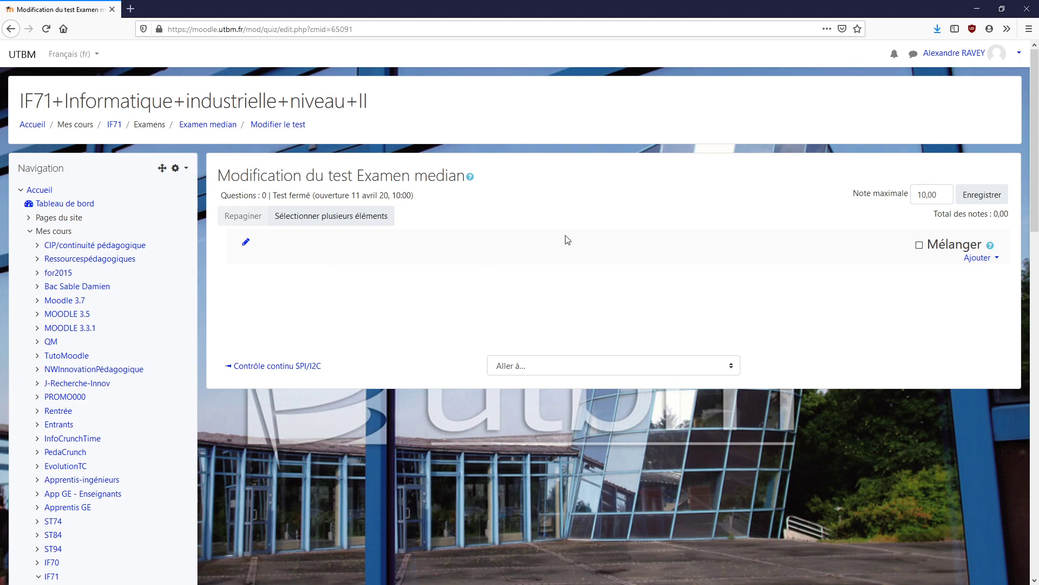
- Add the questions "age du capitaine" and "Age du commandant" from the question bank's "test" category to the test
left_click(990, 260)
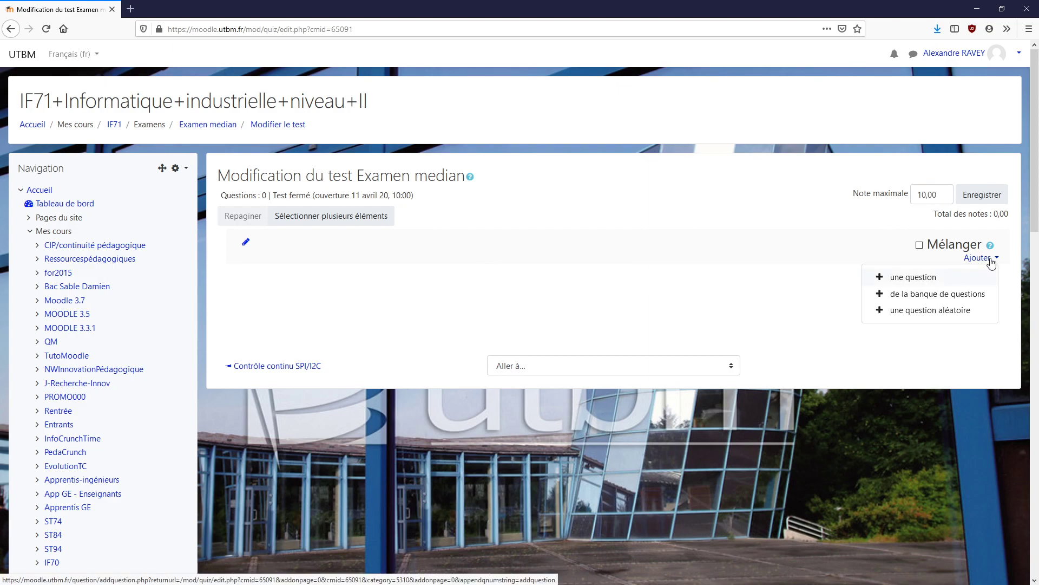
left_click(909, 295)
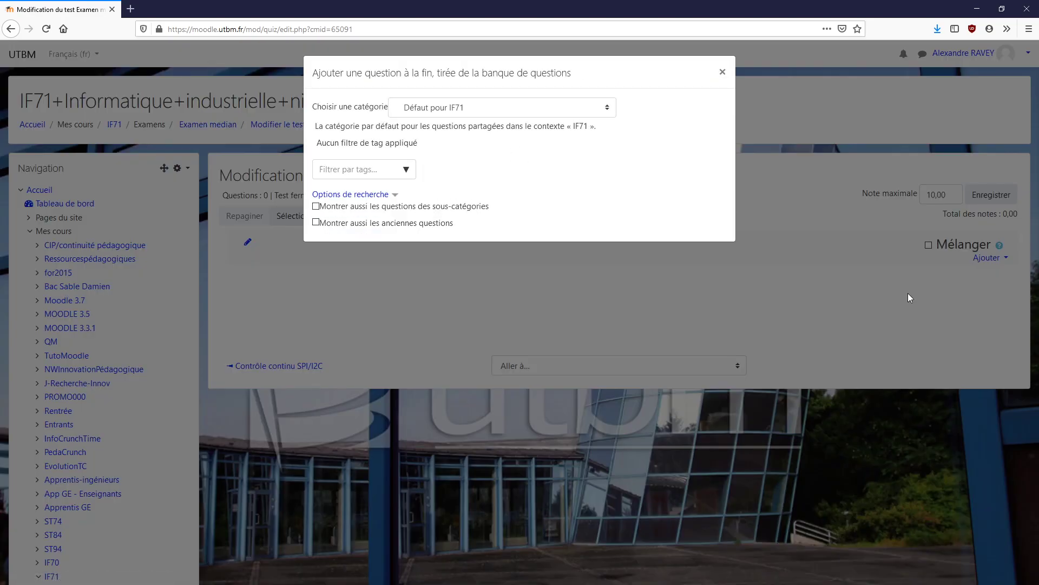
left_click(607, 111)
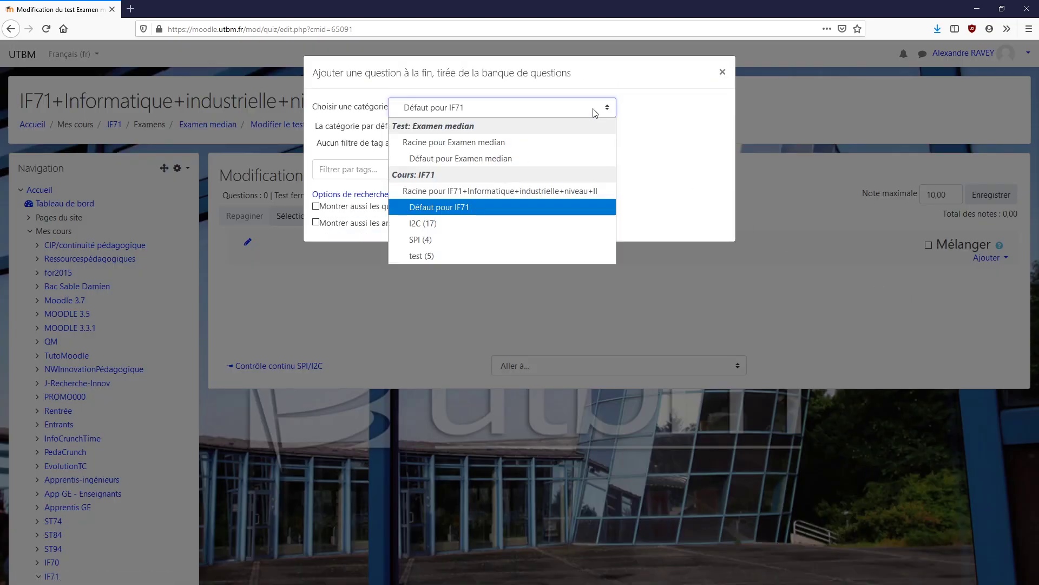
left_click(415, 255)
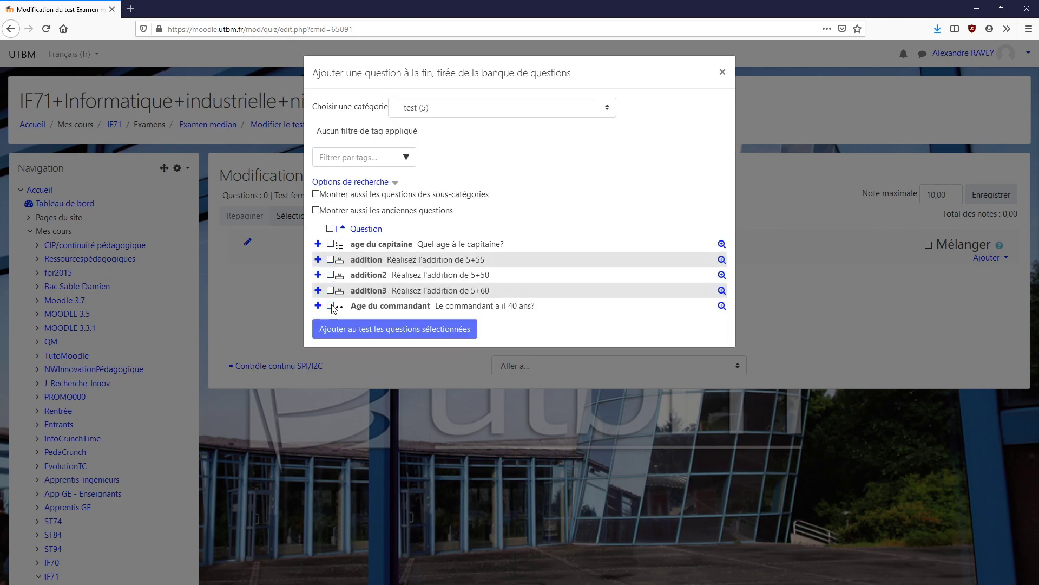
left_click(330, 229)
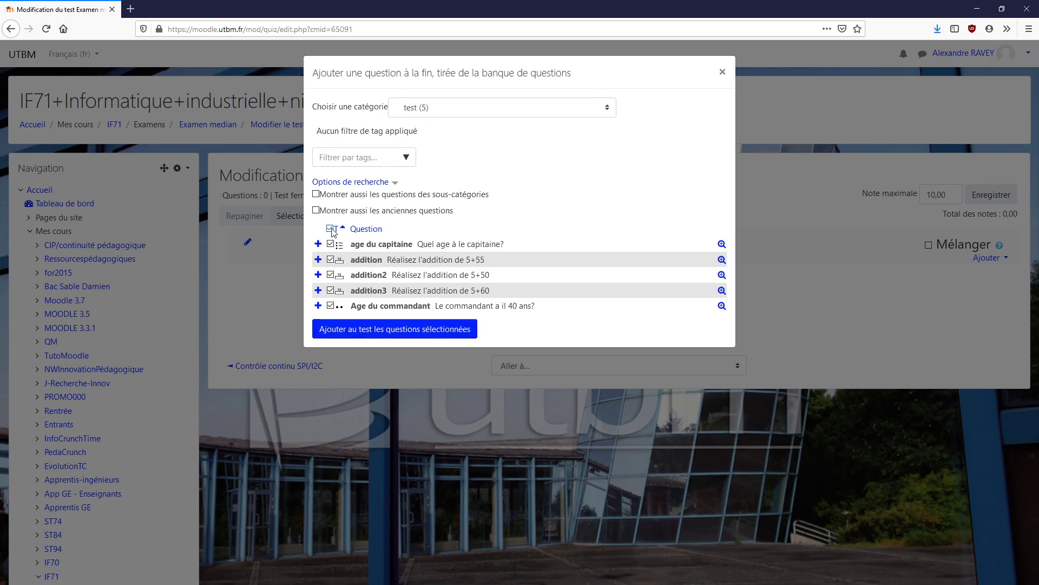
left_click(331, 229)
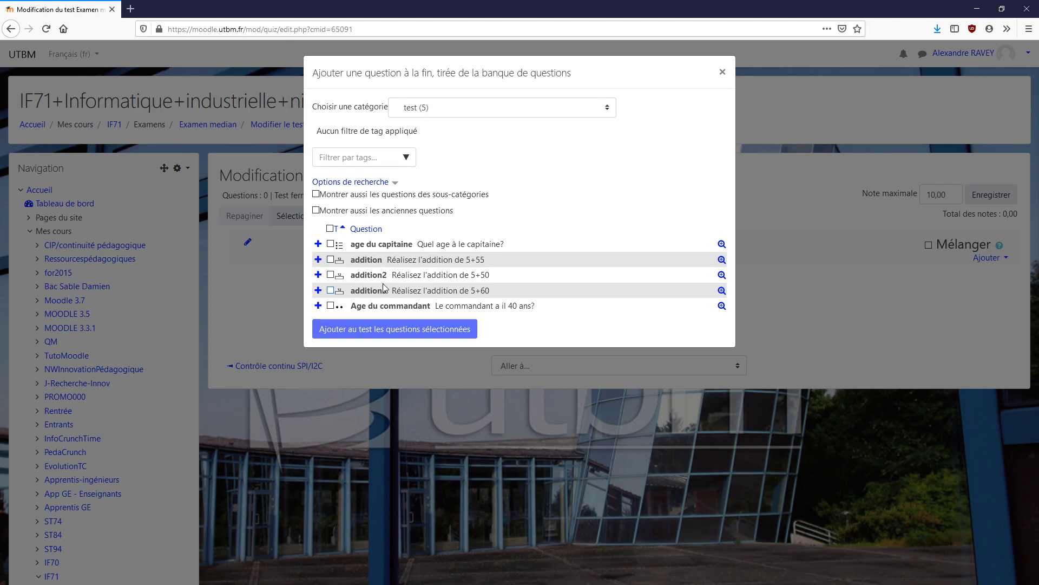
left_click(330, 244)
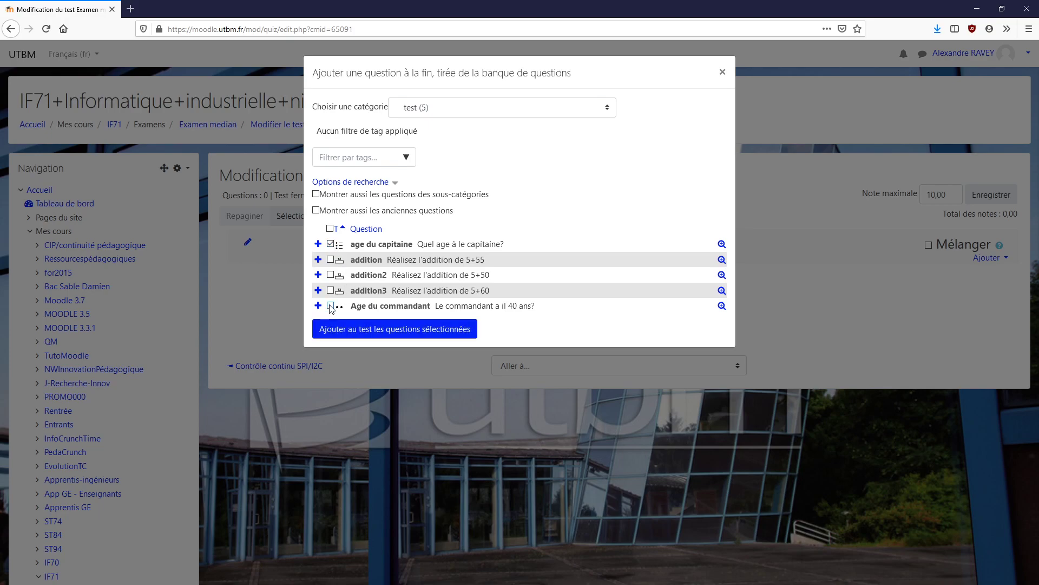
left_click(330, 306)
left_click(342, 331)
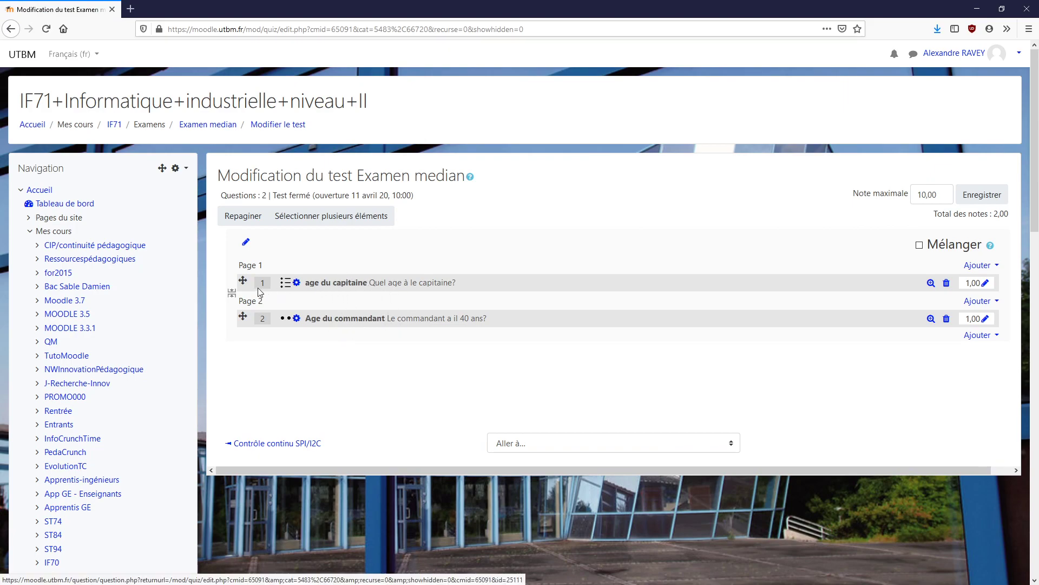
- Remove the page break between the two questions and restore it
left_click(232, 297)
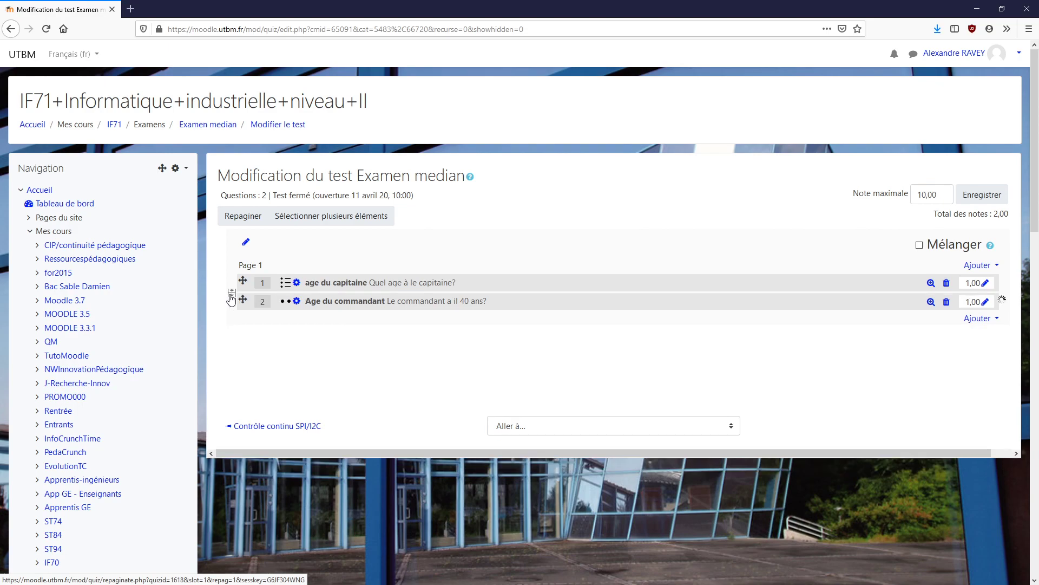
left_click(231, 296)
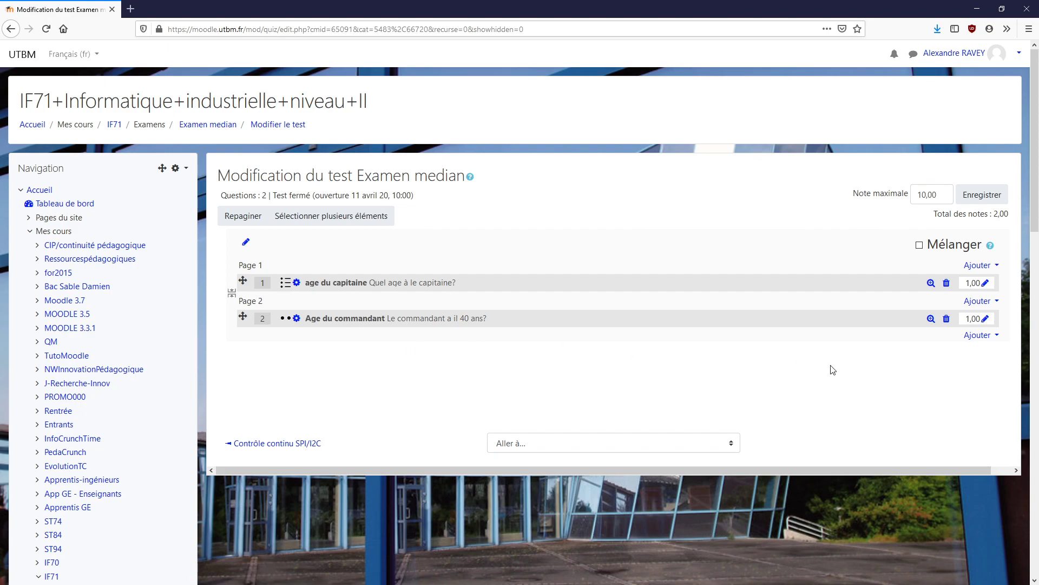
- Add one random question at the end of the test from the "test" category, filtered by the tag "tagaddition"
left_click(996, 336)
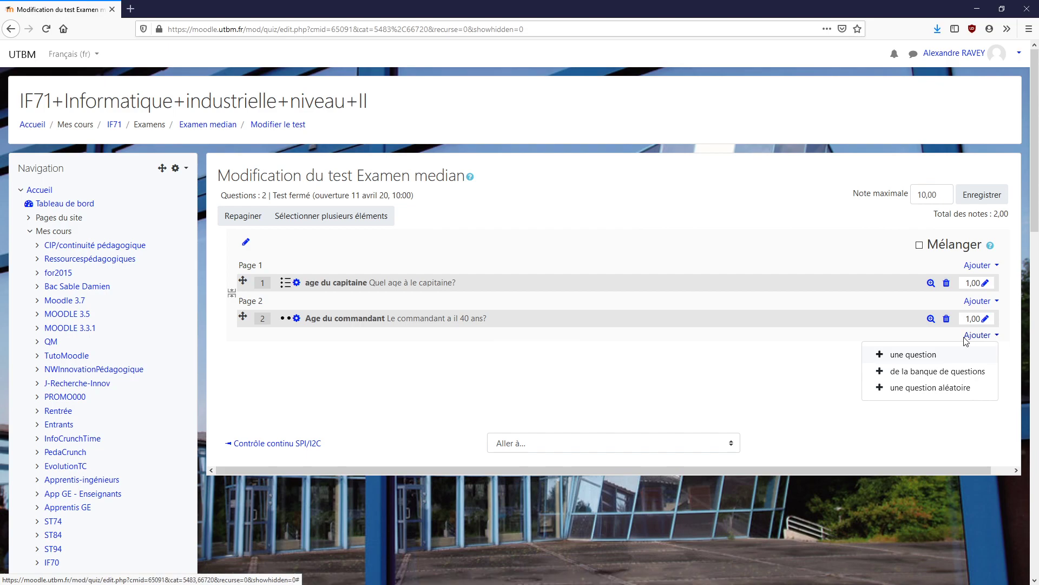
left_click(902, 389)
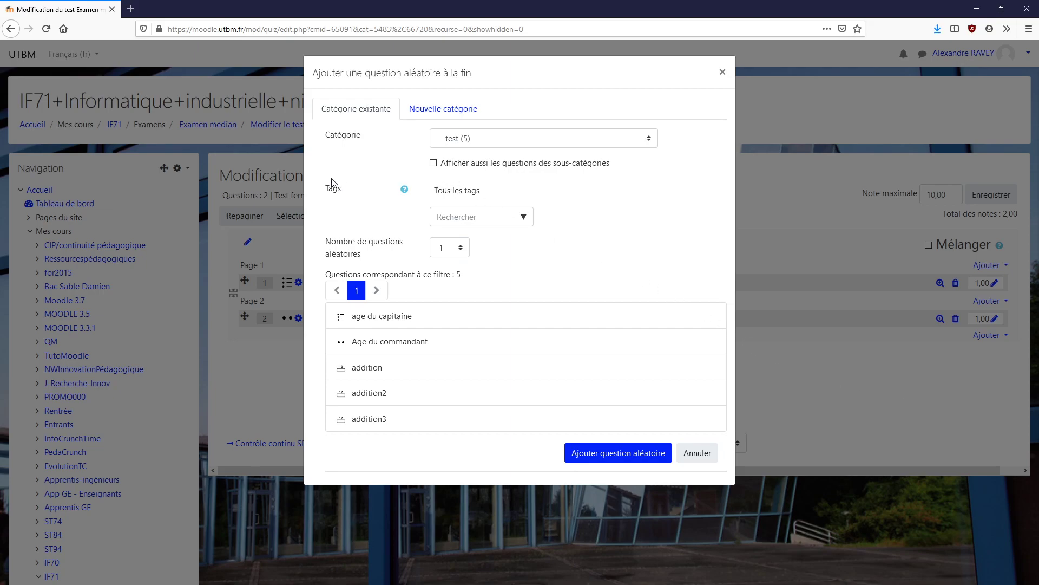
left_click(652, 141)
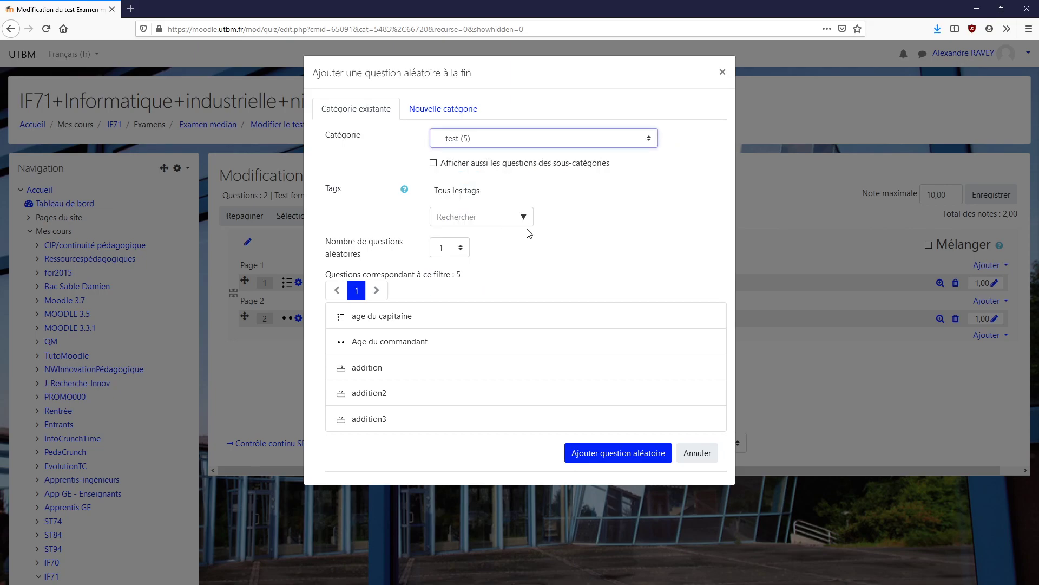
left_click(523, 218)
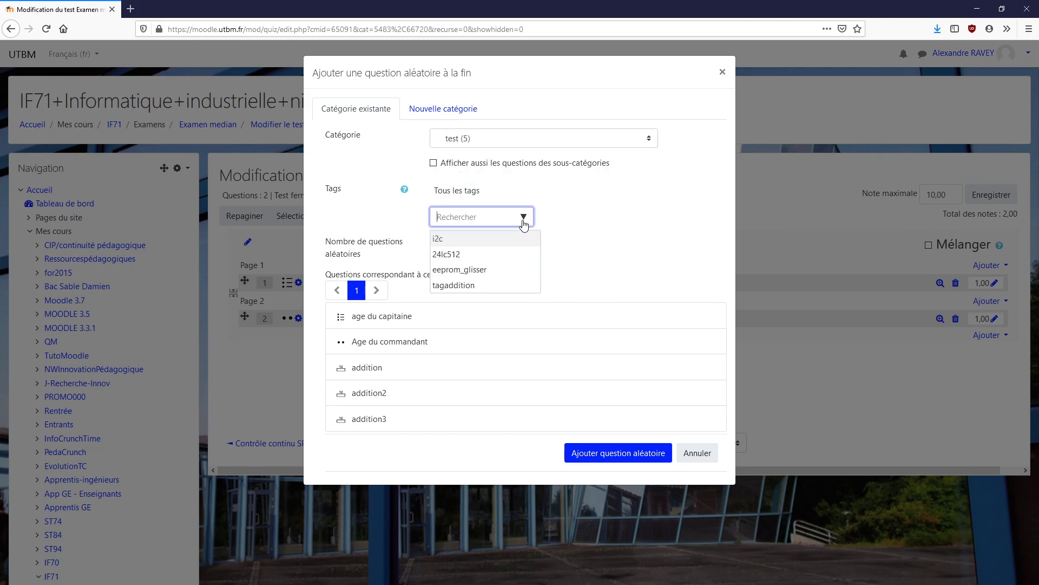
left_click(451, 291)
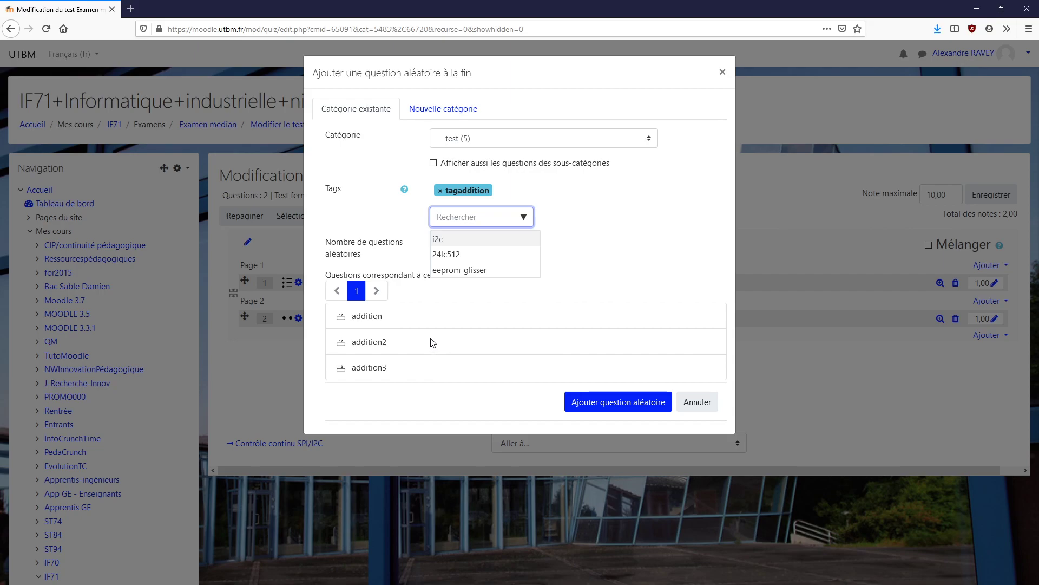
left_click(588, 409)
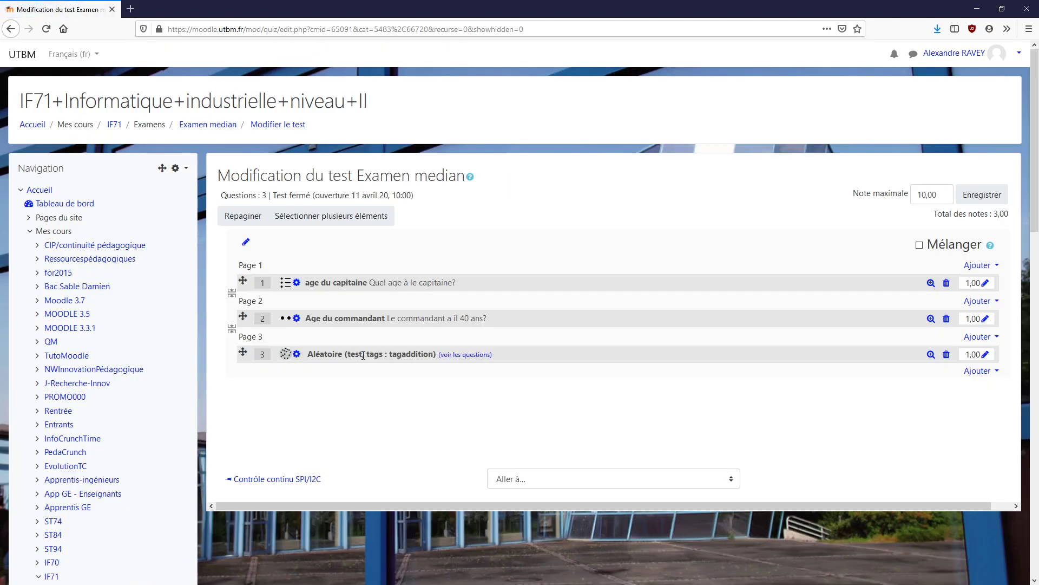
- Examine which bank questions the random question can draw from and return to the test's editing page
left_click(468, 355)
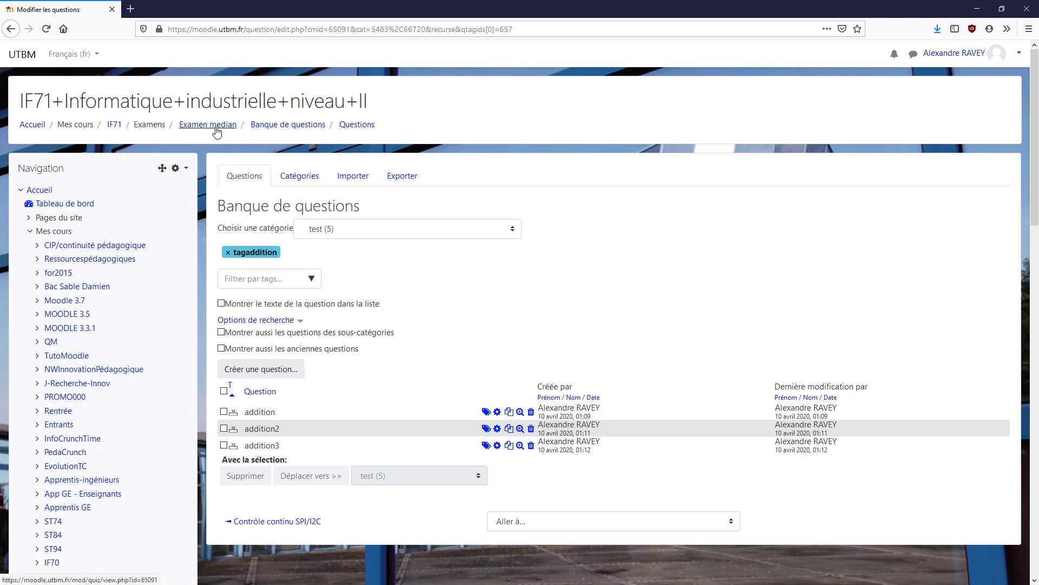
scroll(131, 354, "down", 5)
scroll(132, 353, "down", 14)
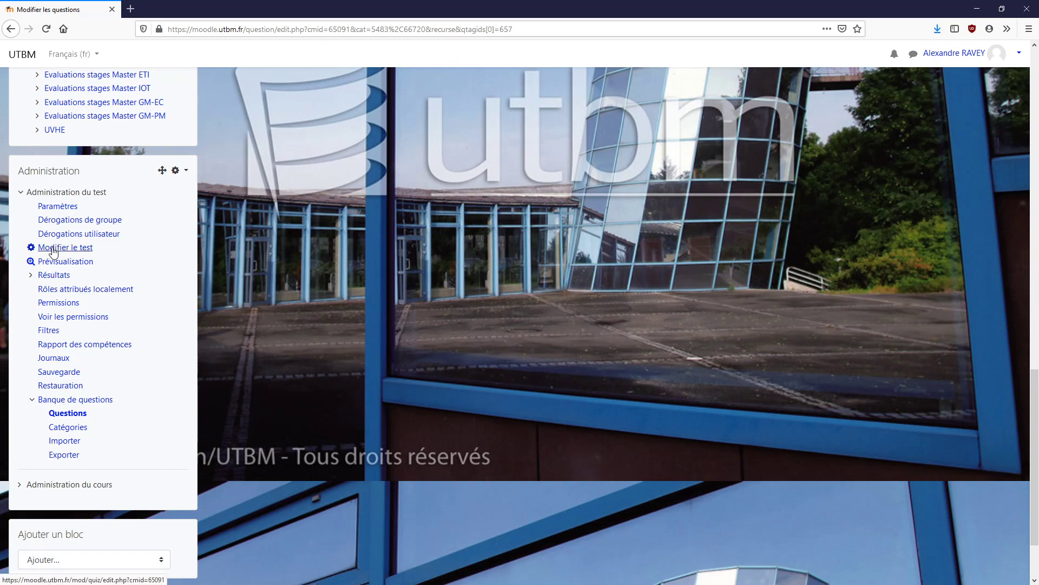
left_click(52, 248)
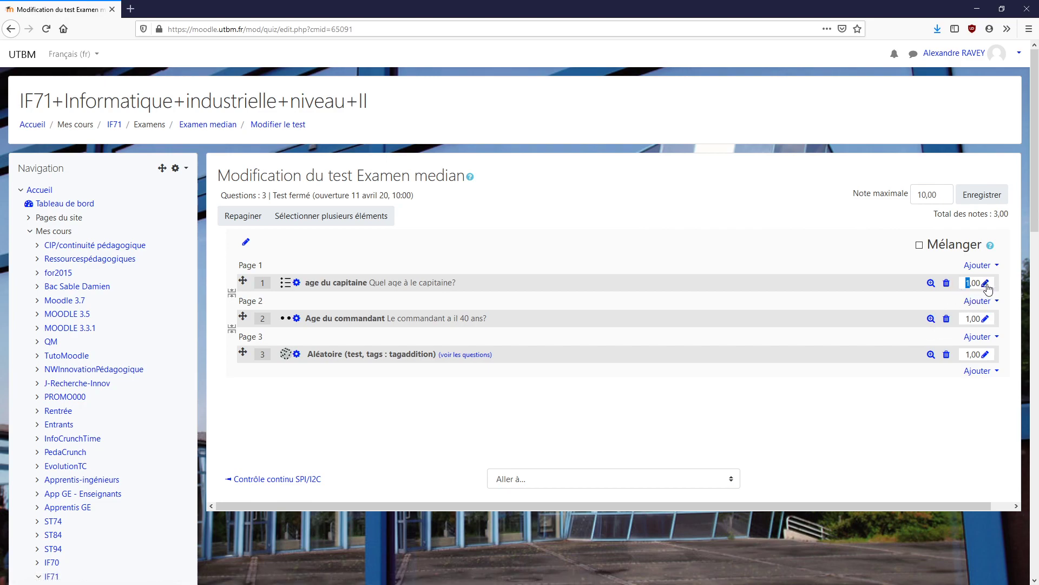
- Set the mark of the "age du capitaine" question to 2 in the test
left_click(984, 283)
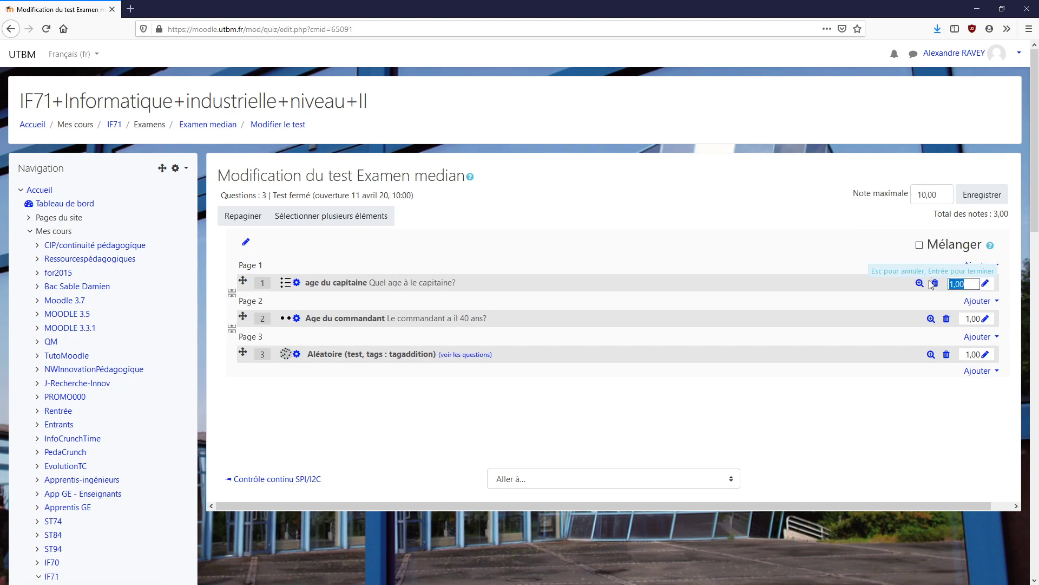
type("2")
key("Return")
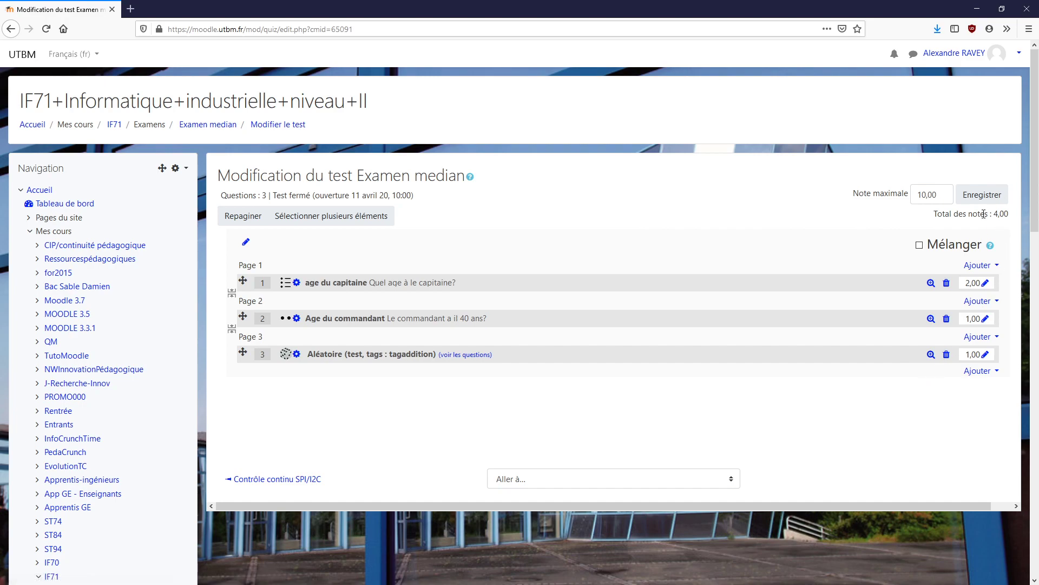
left_click_drag(996, 215, 1010, 214)
left_click(632, 427)
- Go to the IF71 course page and open the "Examen median" test from its Examens section
scroll(165, 388, "down", 5)
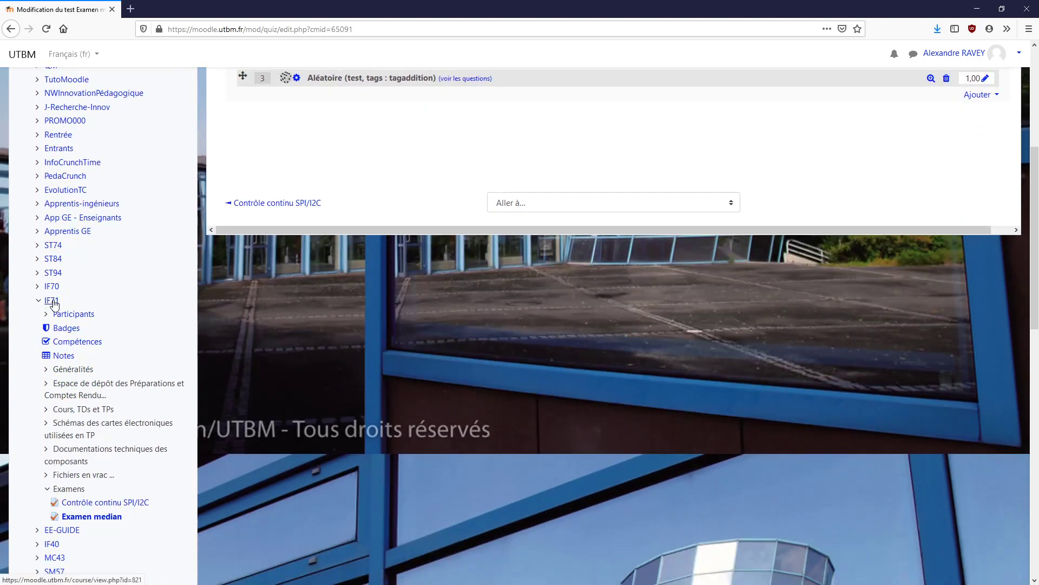
left_click(52, 301)
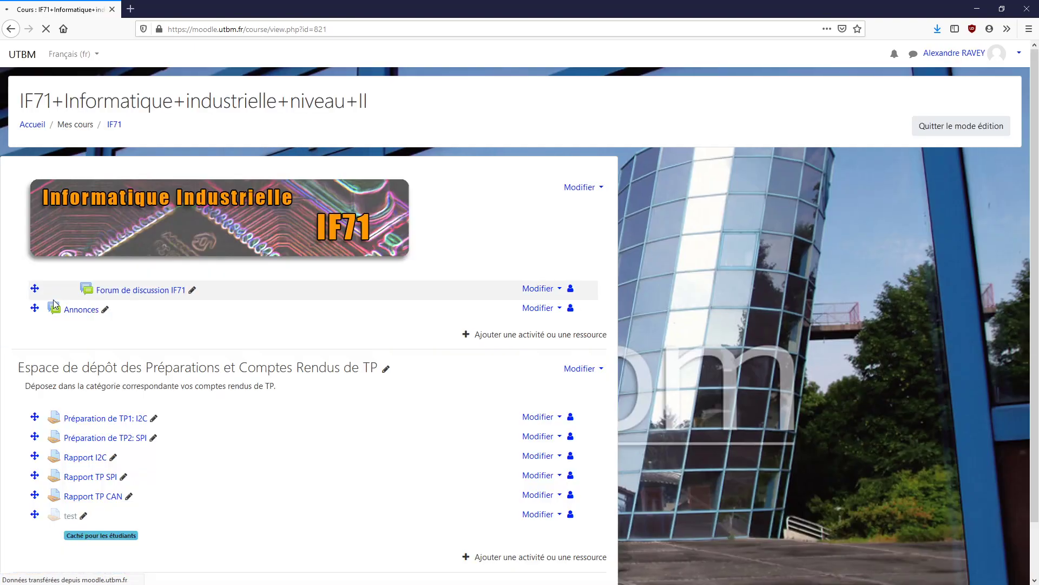
scroll(481, 389, "down", 4)
scroll(397, 324, "down", 12)
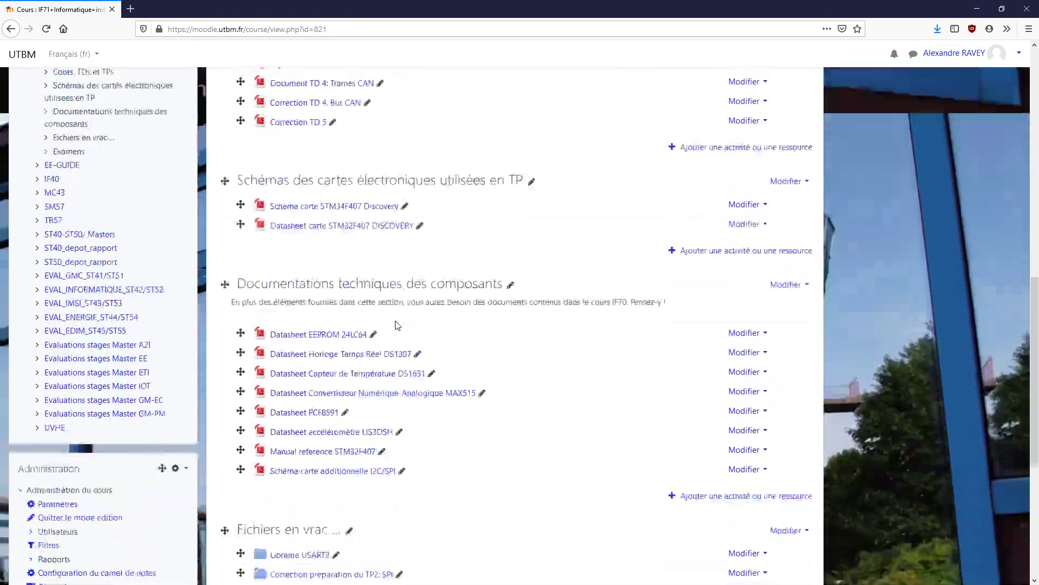
scroll(398, 323, "down", 1)
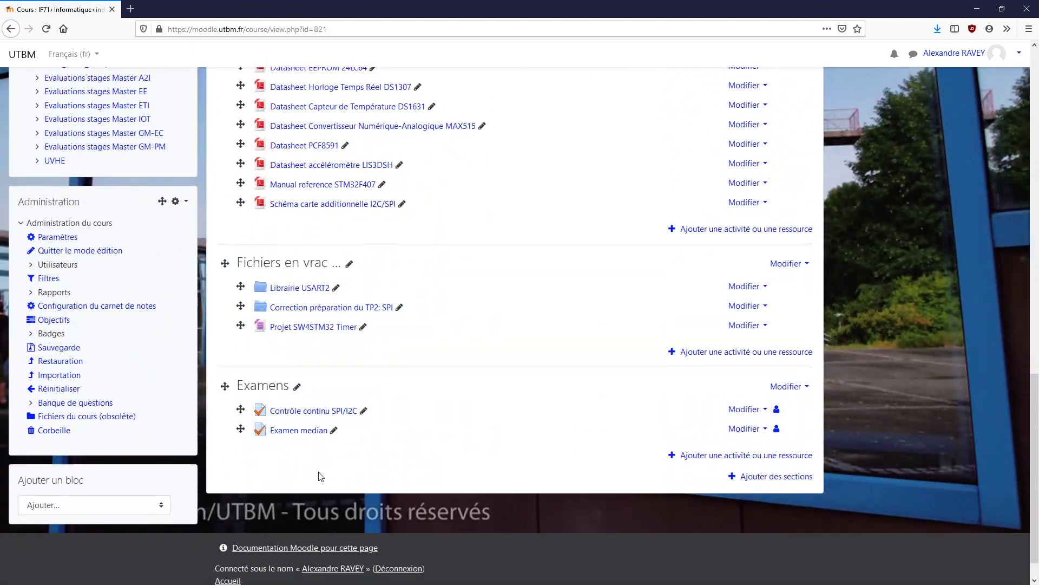
left_click(292, 434)
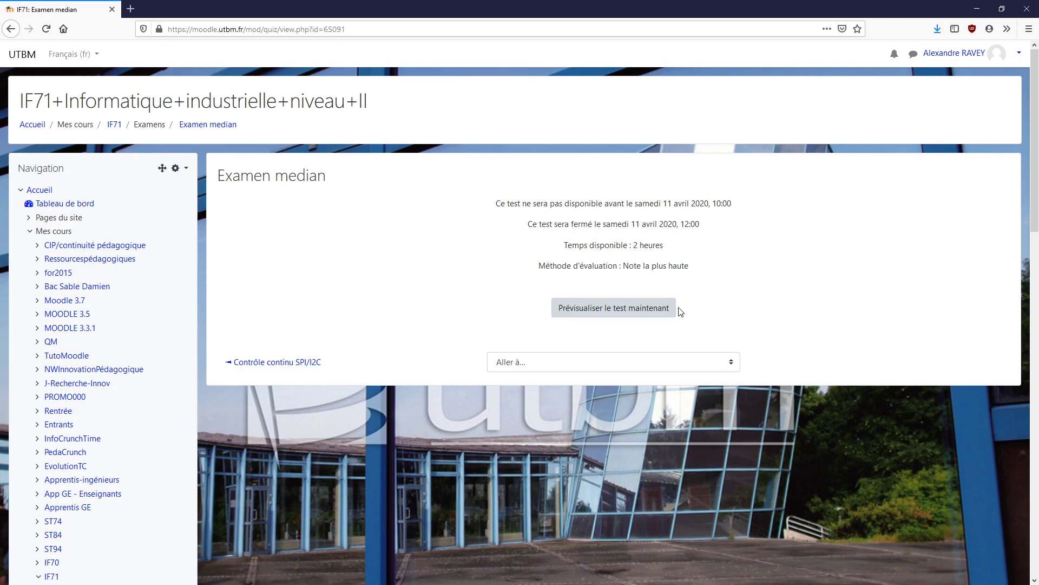
- Start a preview attempt of the "Examen median" test, accepting its time limit
left_click(635, 313)
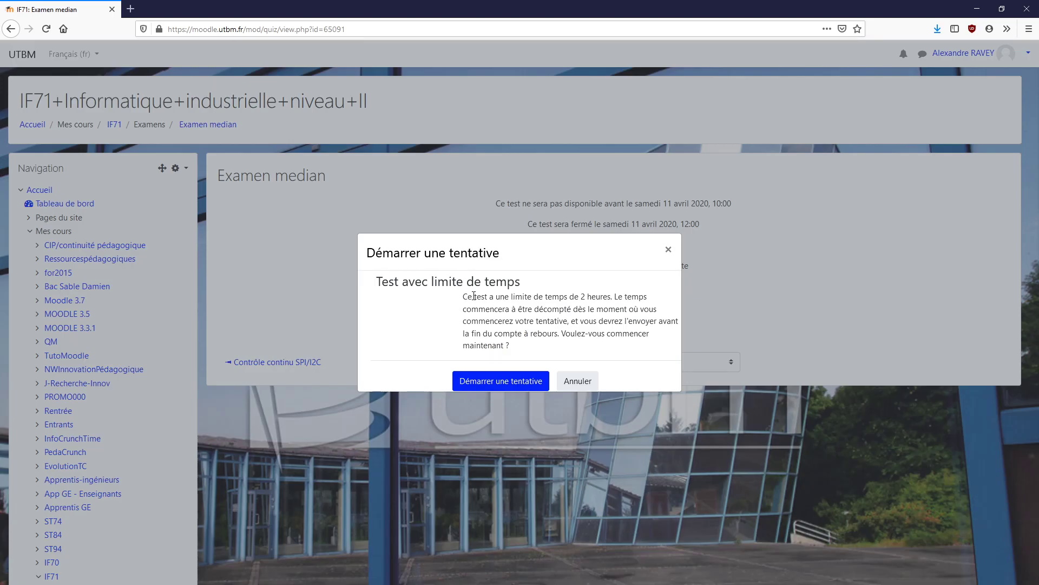
left_click_drag(474, 296, 638, 299)
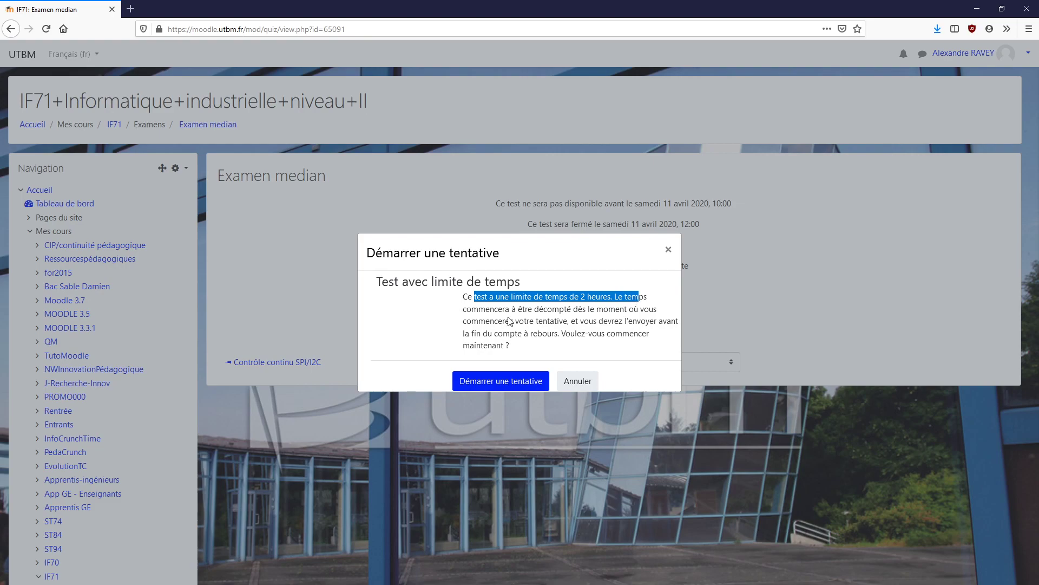
left_click(493, 344)
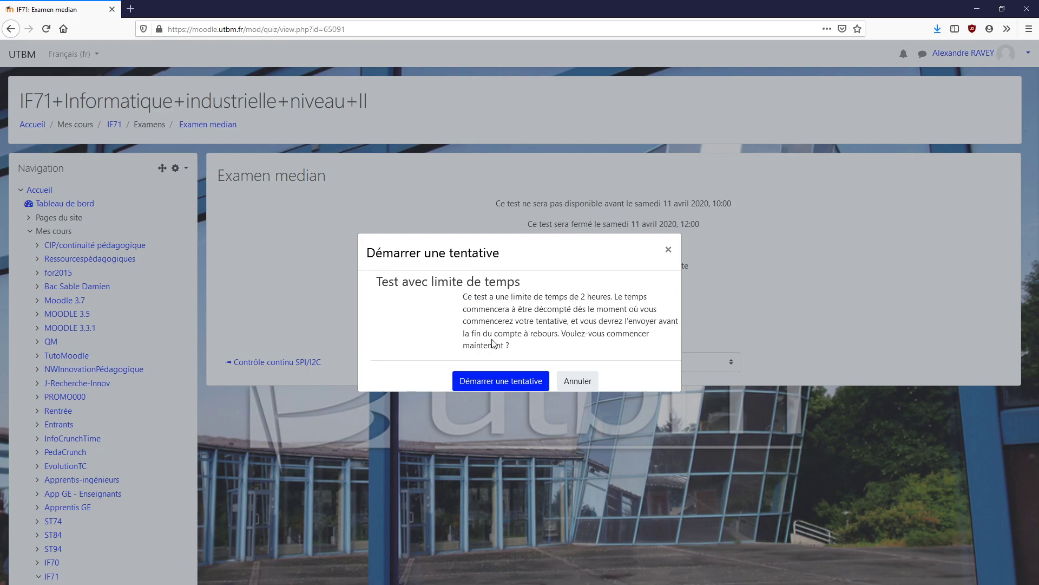
left_click(495, 384)
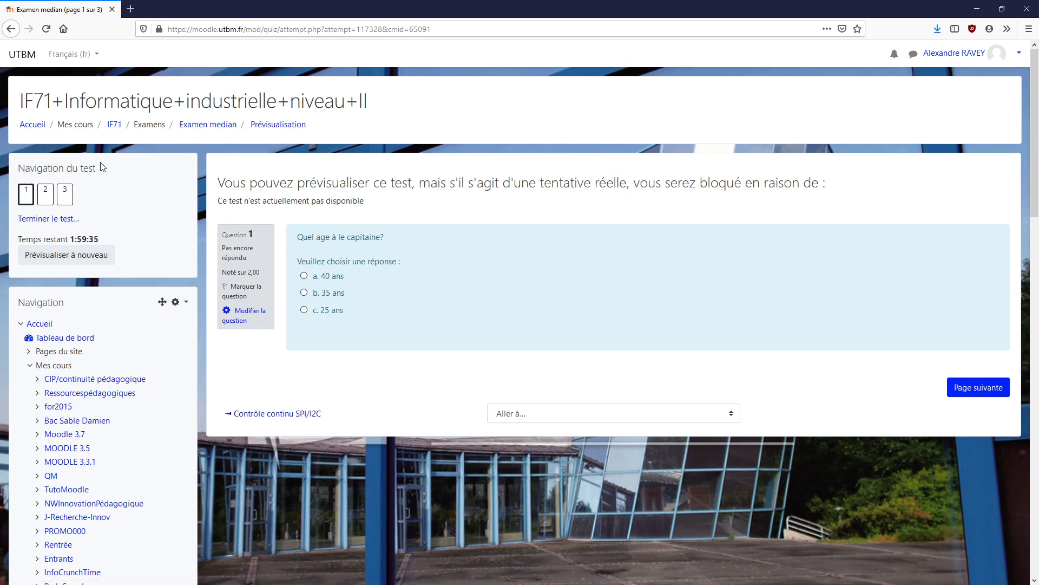
- Browse questions 2 and 3 of the preview attempt and return to question 1
left_click(46, 193)
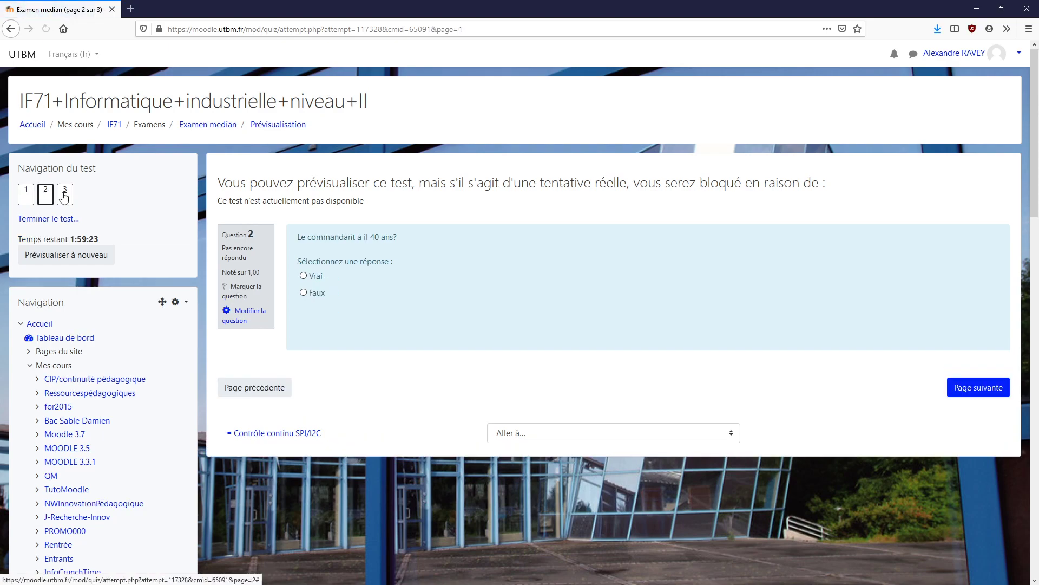
left_click(63, 195)
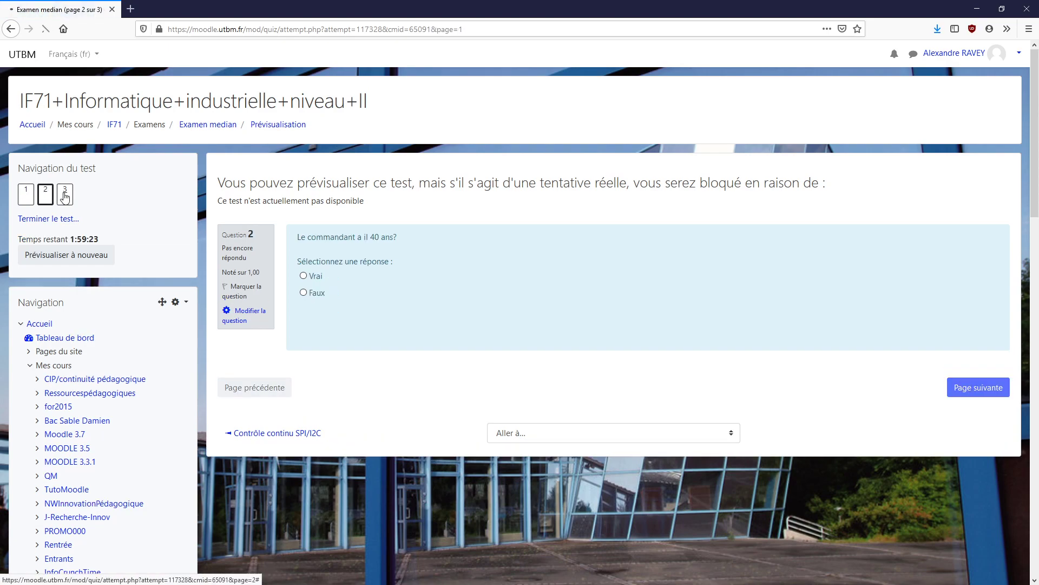
left_click(27, 197)
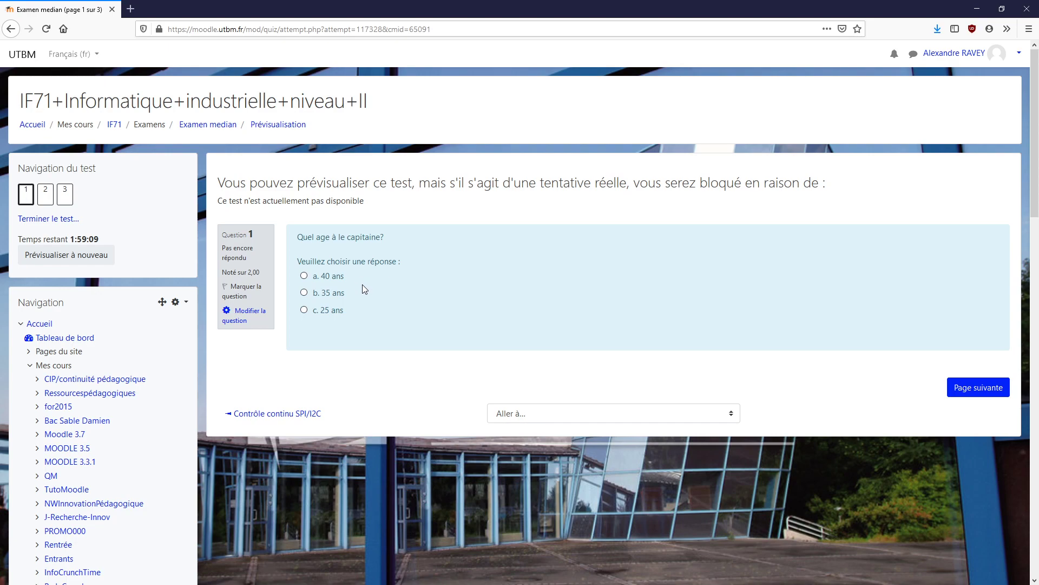
- Answer question 1 with "40 ans" and question 2 with "Faux", and advance to question 3
left_click(304, 276)
left_click(979, 389)
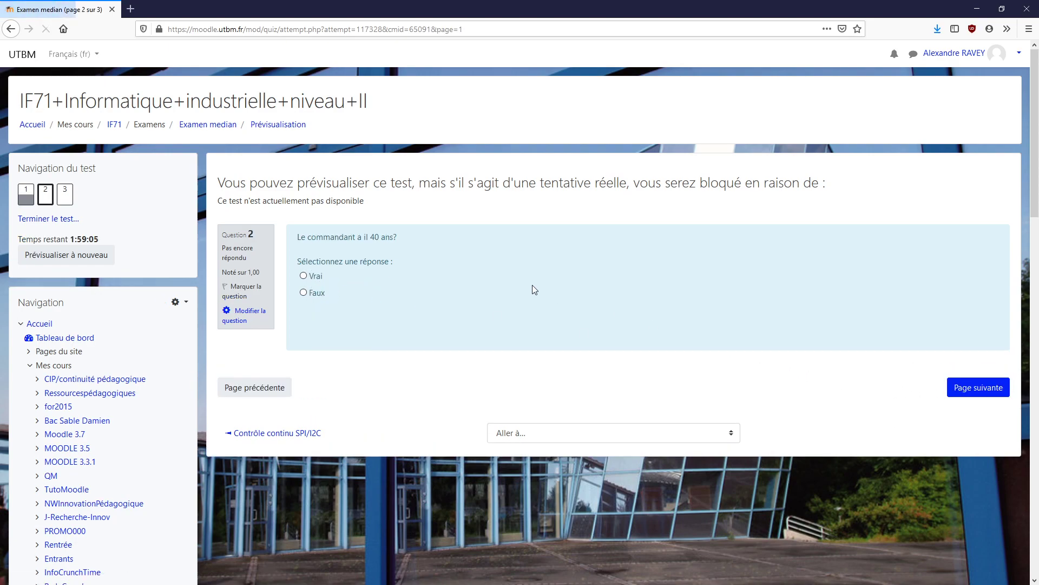
left_click(303, 293)
left_click(970, 391)
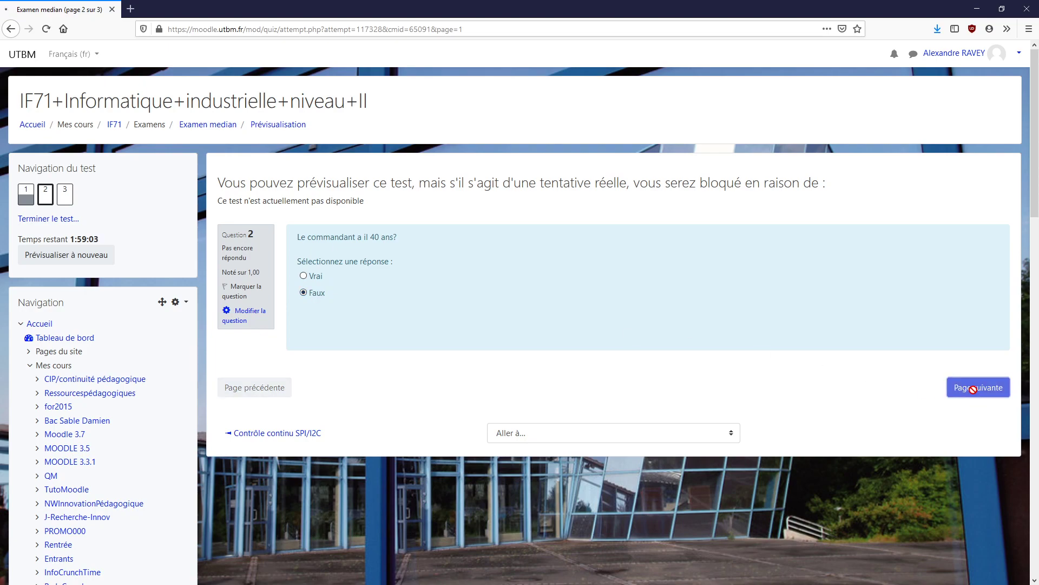
- Answer the addition question with 125 and proceed to the attempt summary
left_click(384, 267)
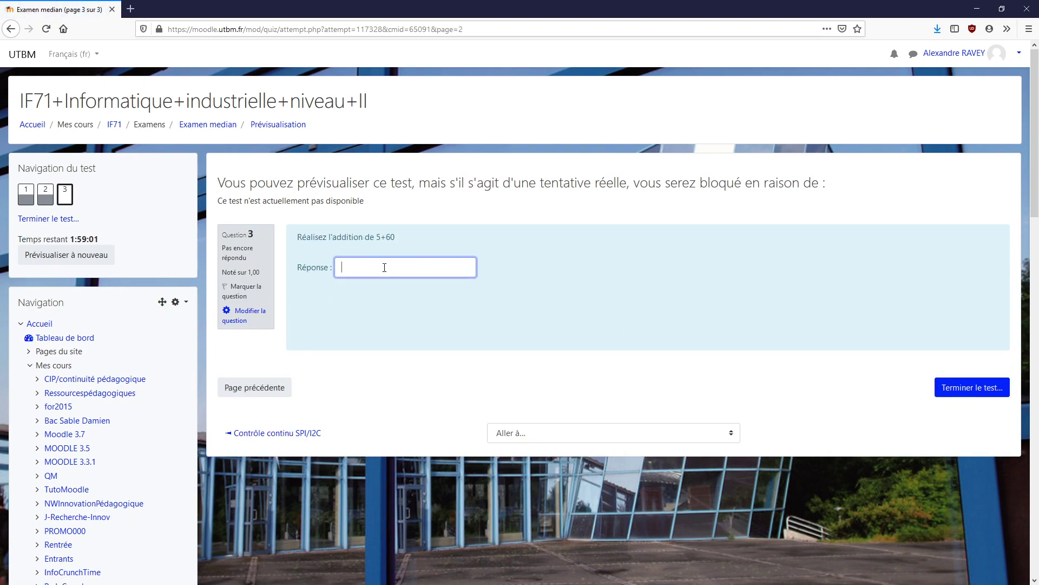
type("125")
left_click(964, 391)
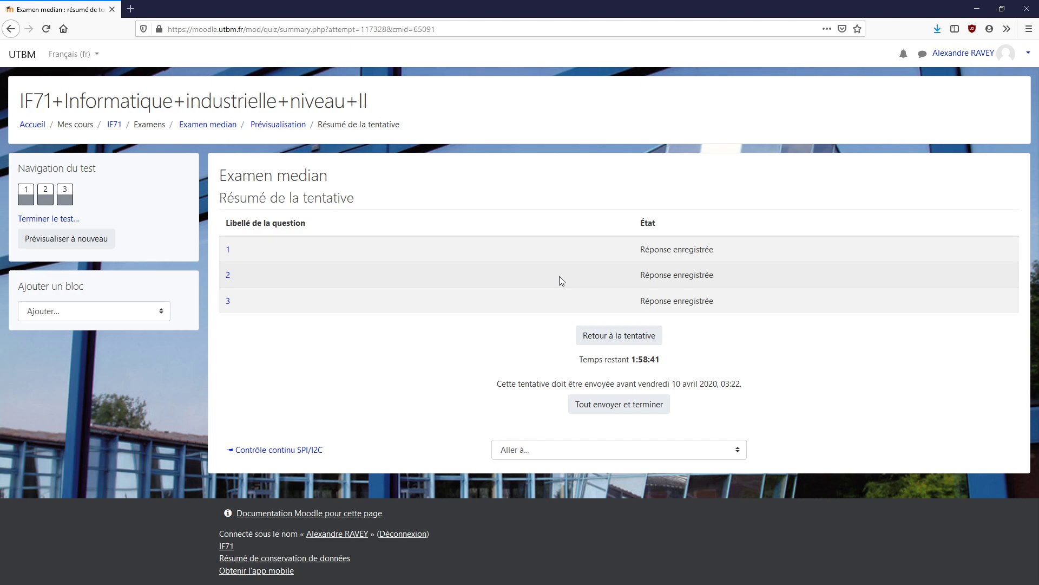
- Return to the attempt, change the addition question's answer to 65 and go back to the attempt summary
left_click(618, 343)
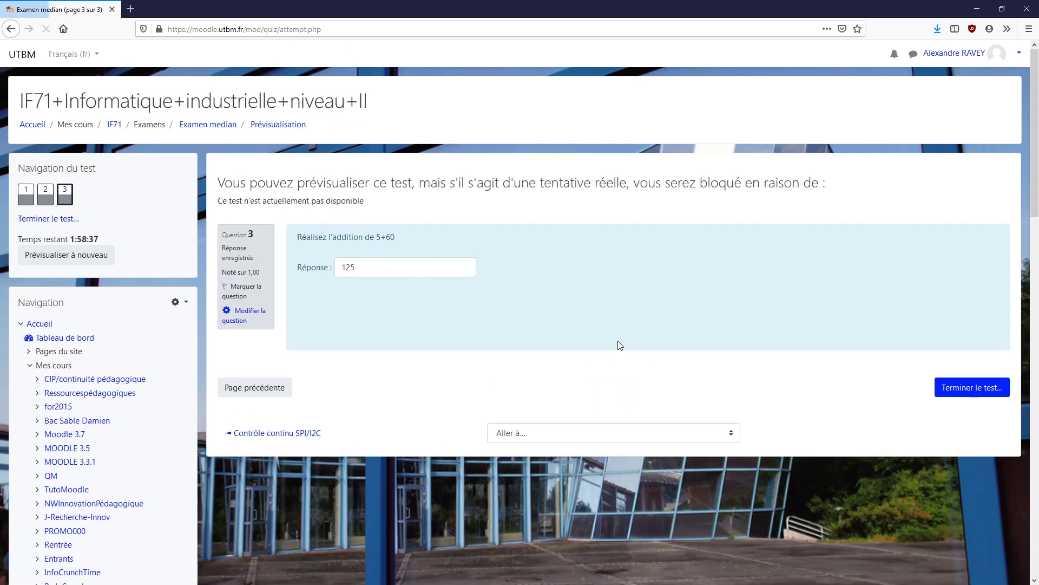
left_click(51, 199)
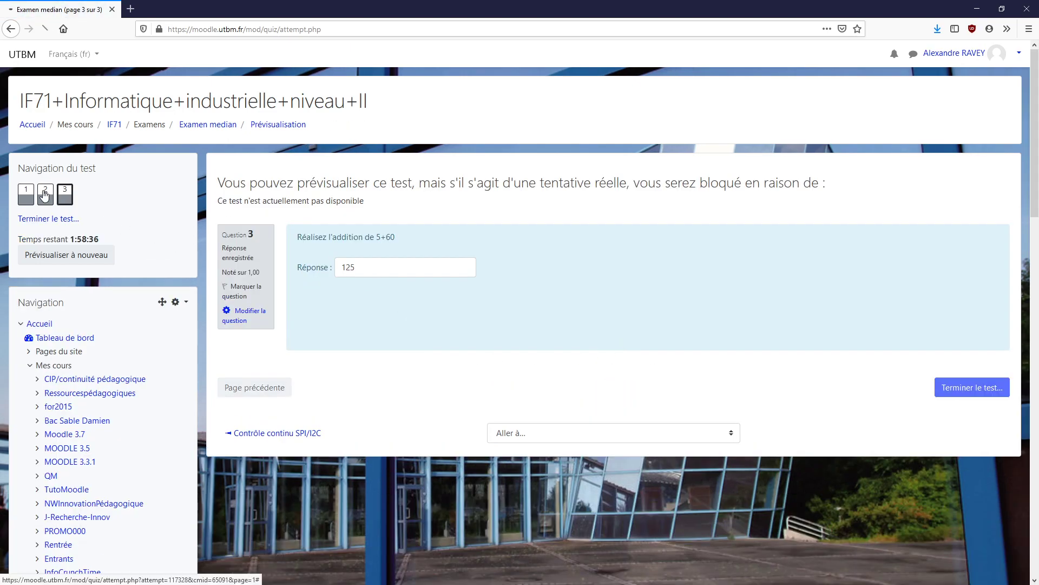
left_click(26, 193)
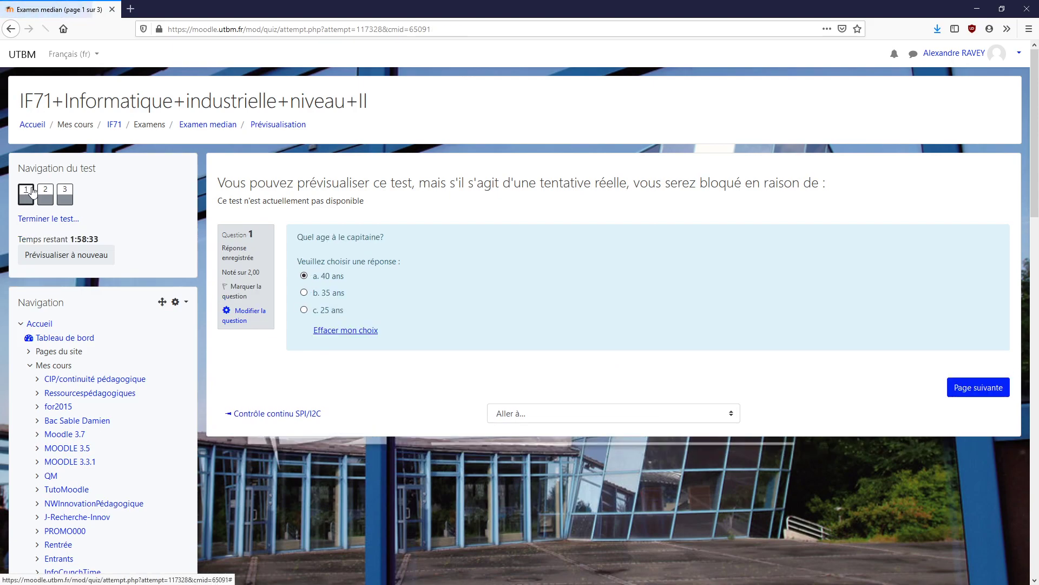
left_click(65, 195)
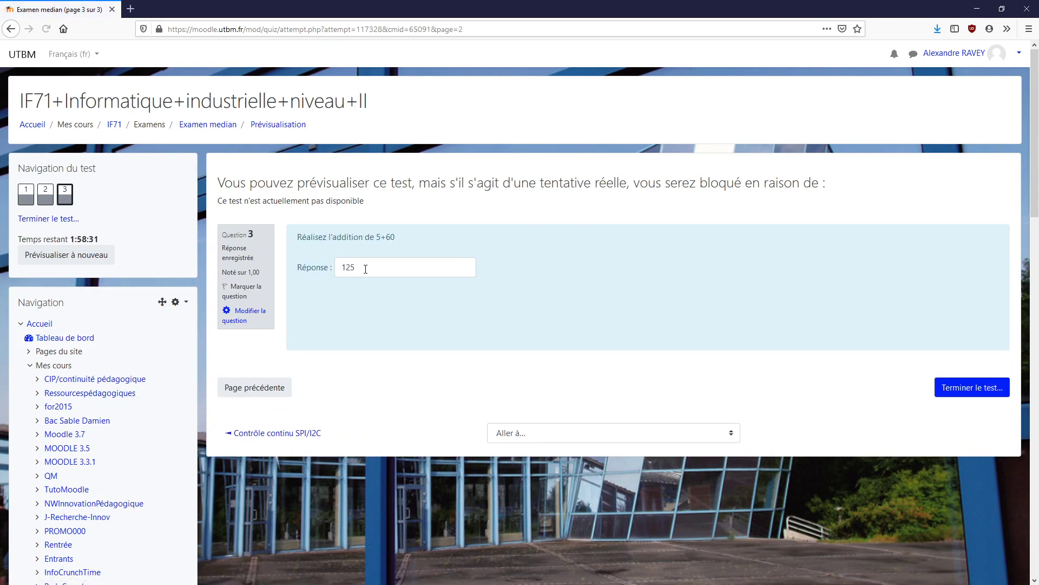
double_click(349, 267)
type("65")
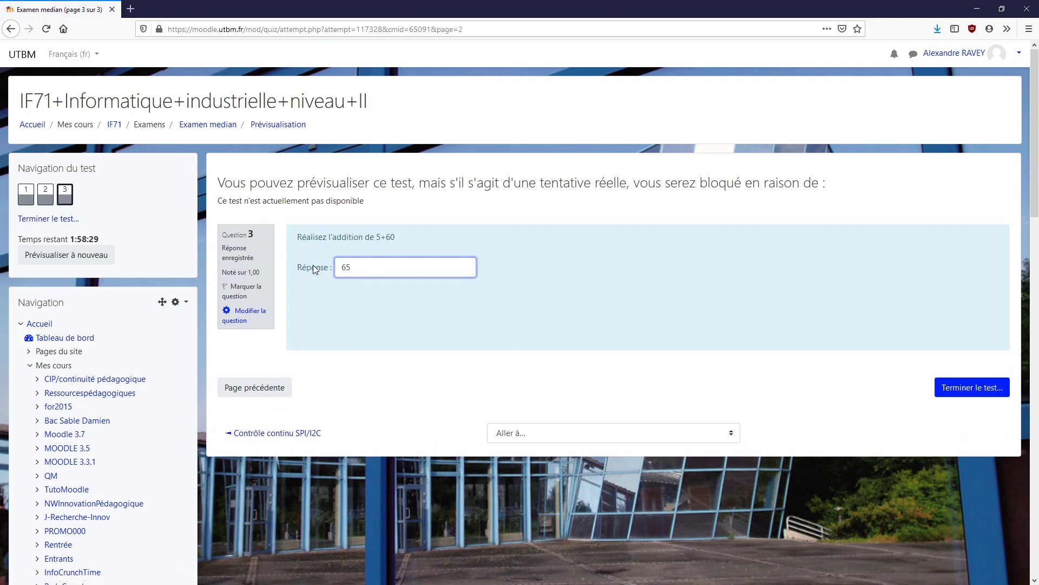
left_click(974, 389)
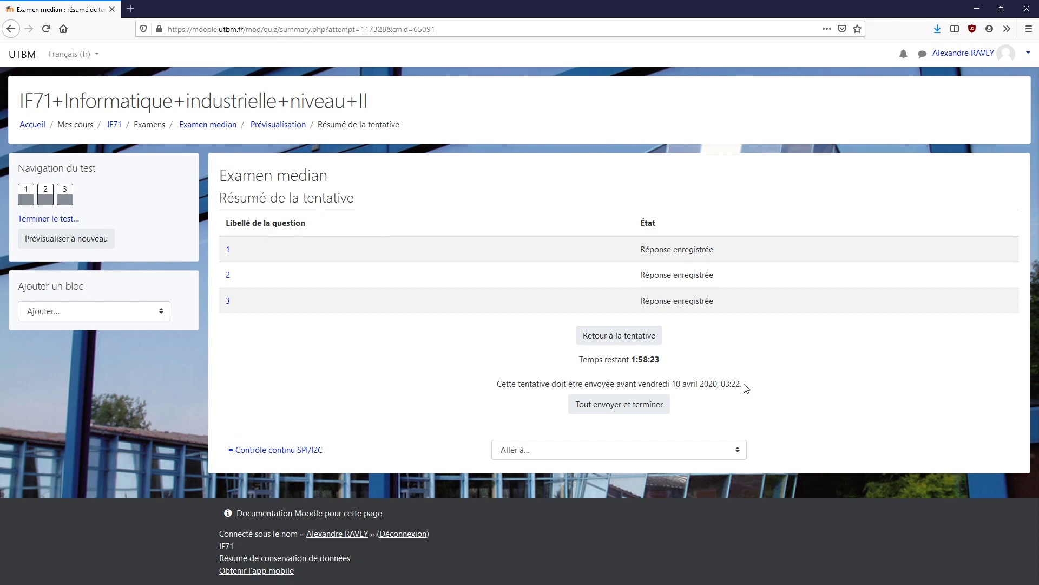
- Check the attempt's submission deadline, then submit all answers and confirm finishing the attempt
left_click_drag(745, 385, 498, 382)
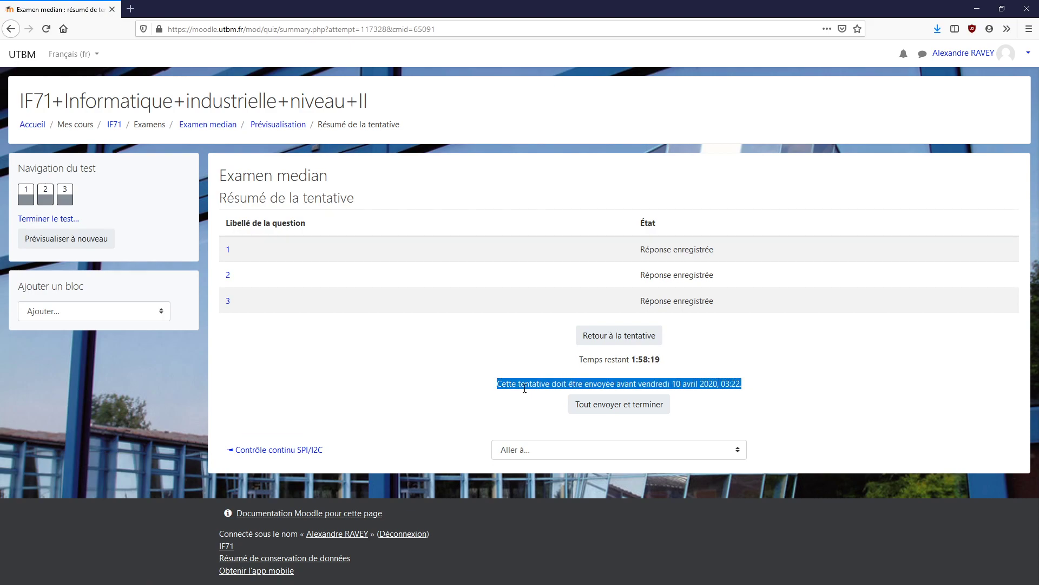
left_click(699, 413)
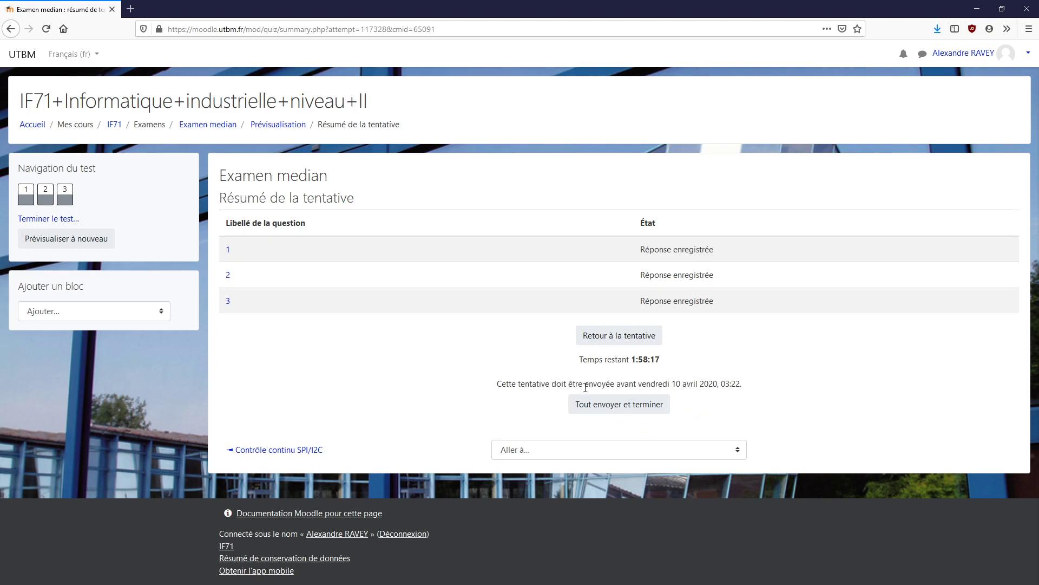
left_click(620, 412)
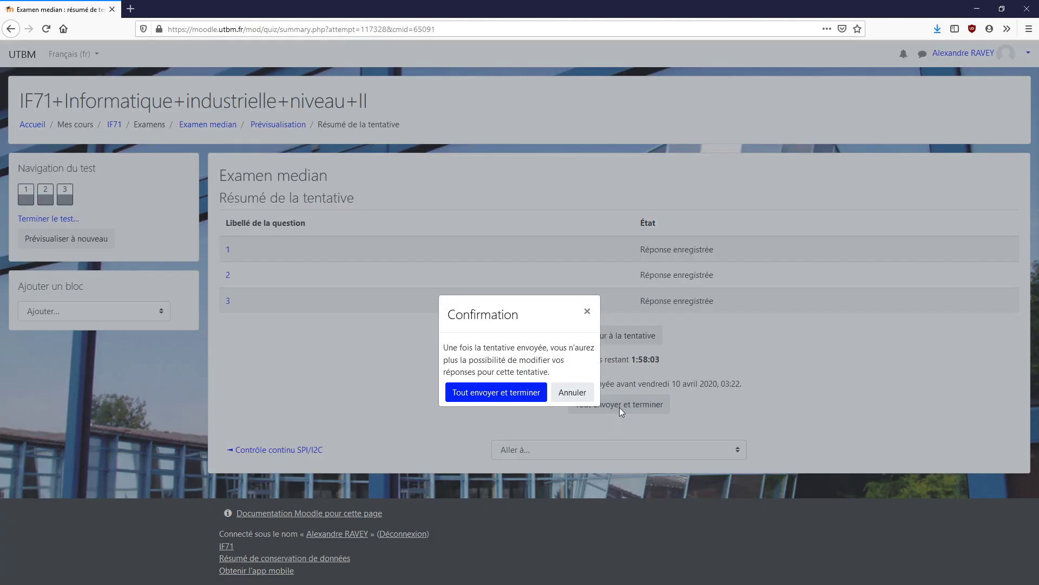
left_click(490, 397)
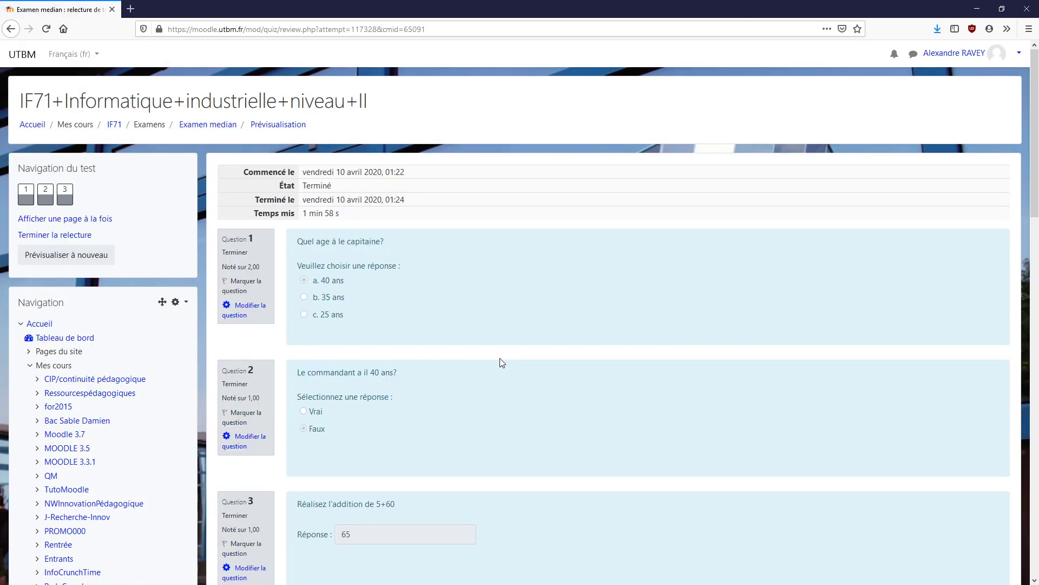
- Review the submitted answers to the three questions and finish the review
scroll(411, 296, "down", 2)
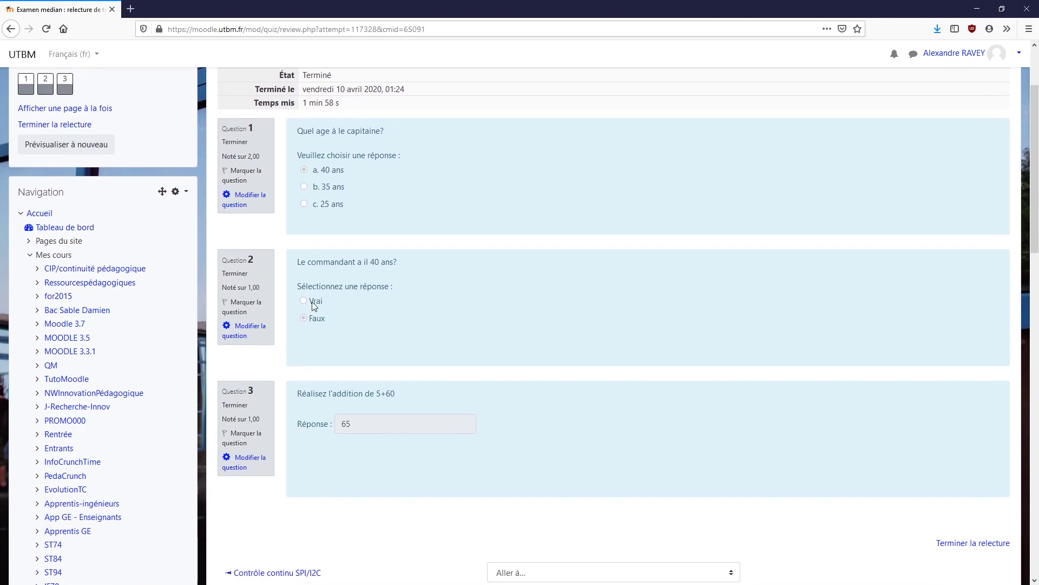
scroll(563, 314, "down", 5)
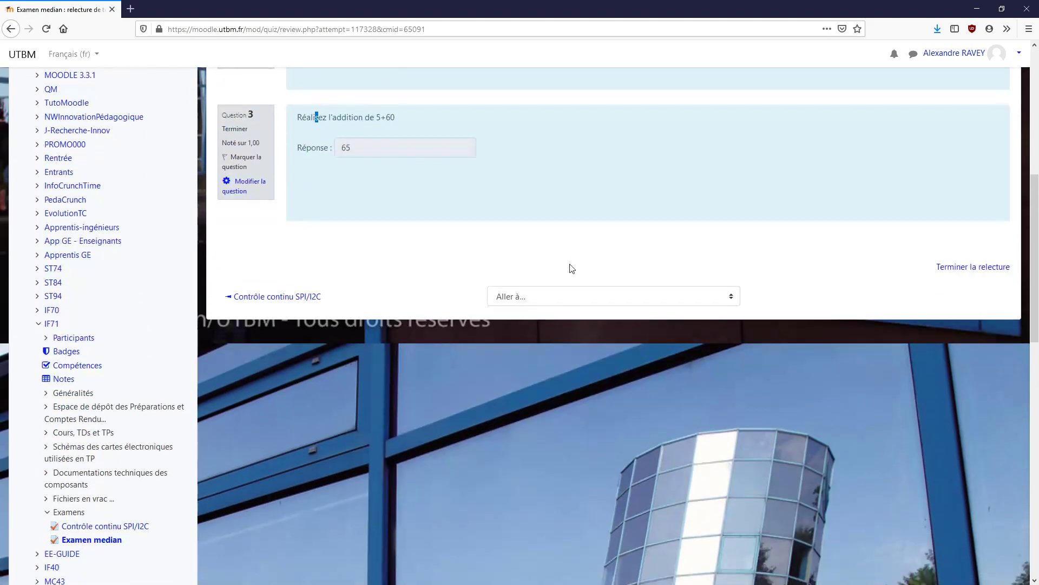
scroll(555, 357, "up", 3)
scroll(541, 317, "up", 3)
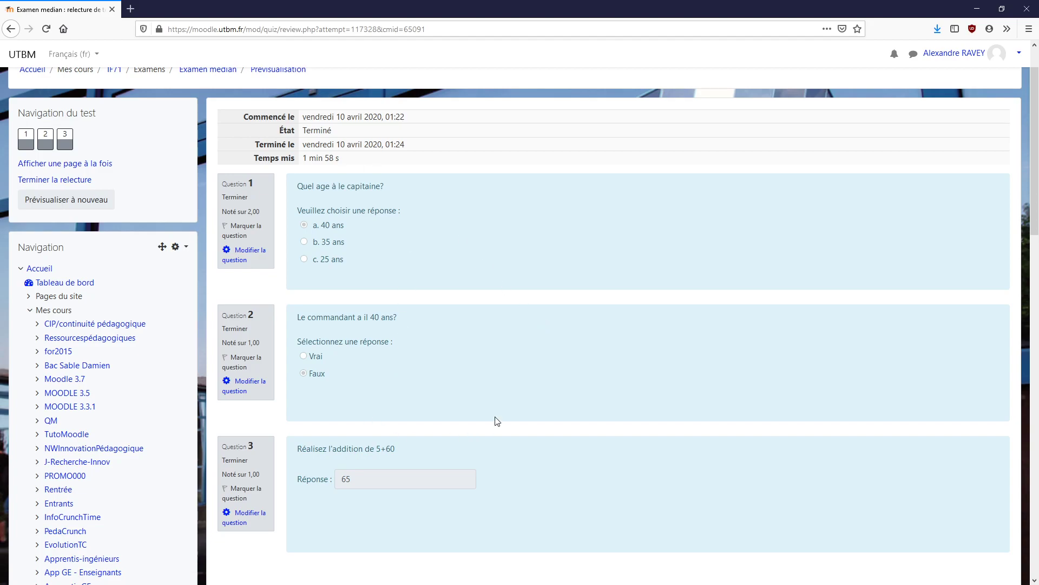
scroll(543, 380, "down", 1)
scroll(543, 381, "down", 3)
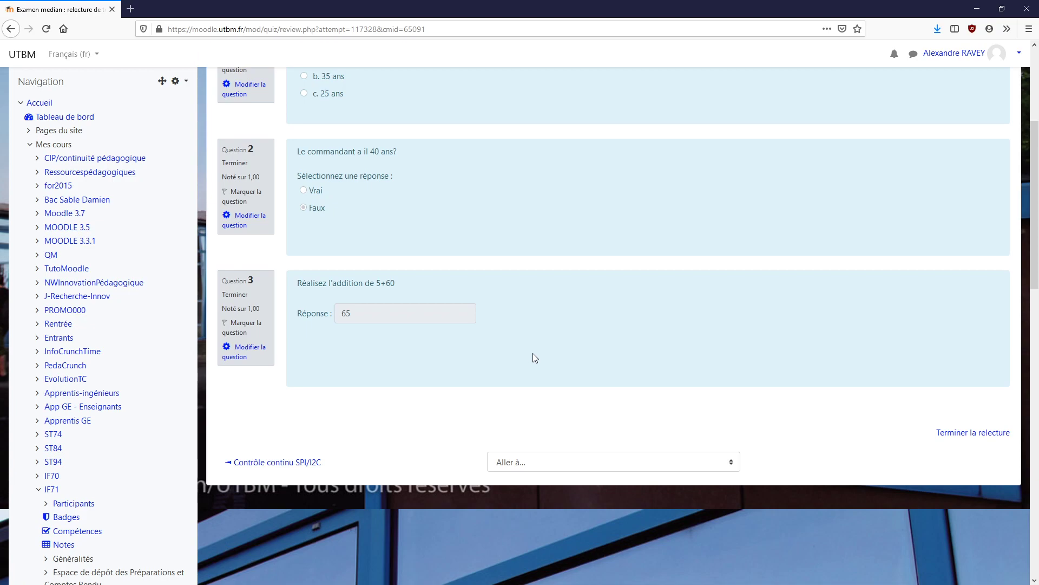
left_click(965, 433)
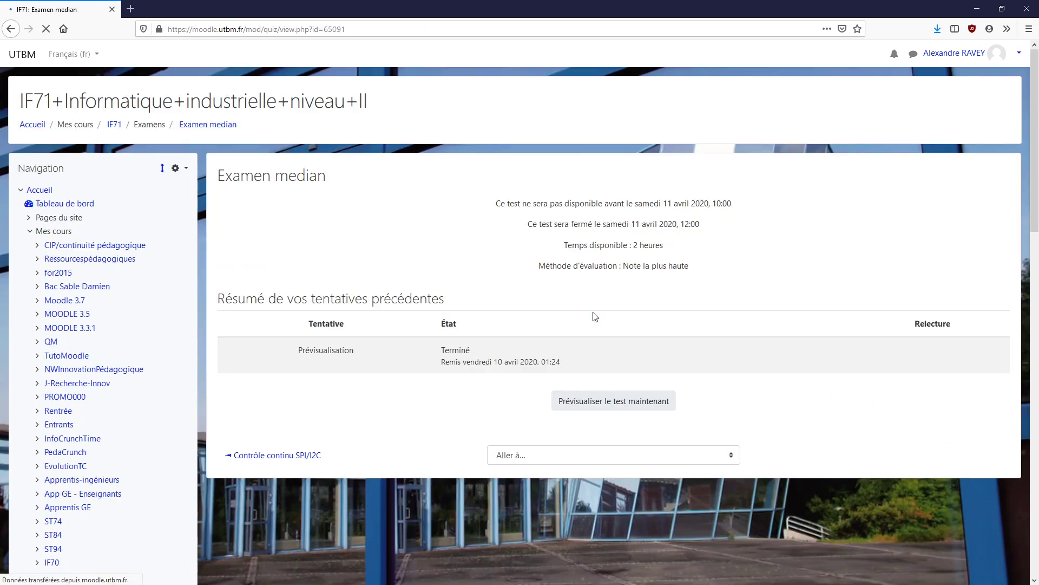